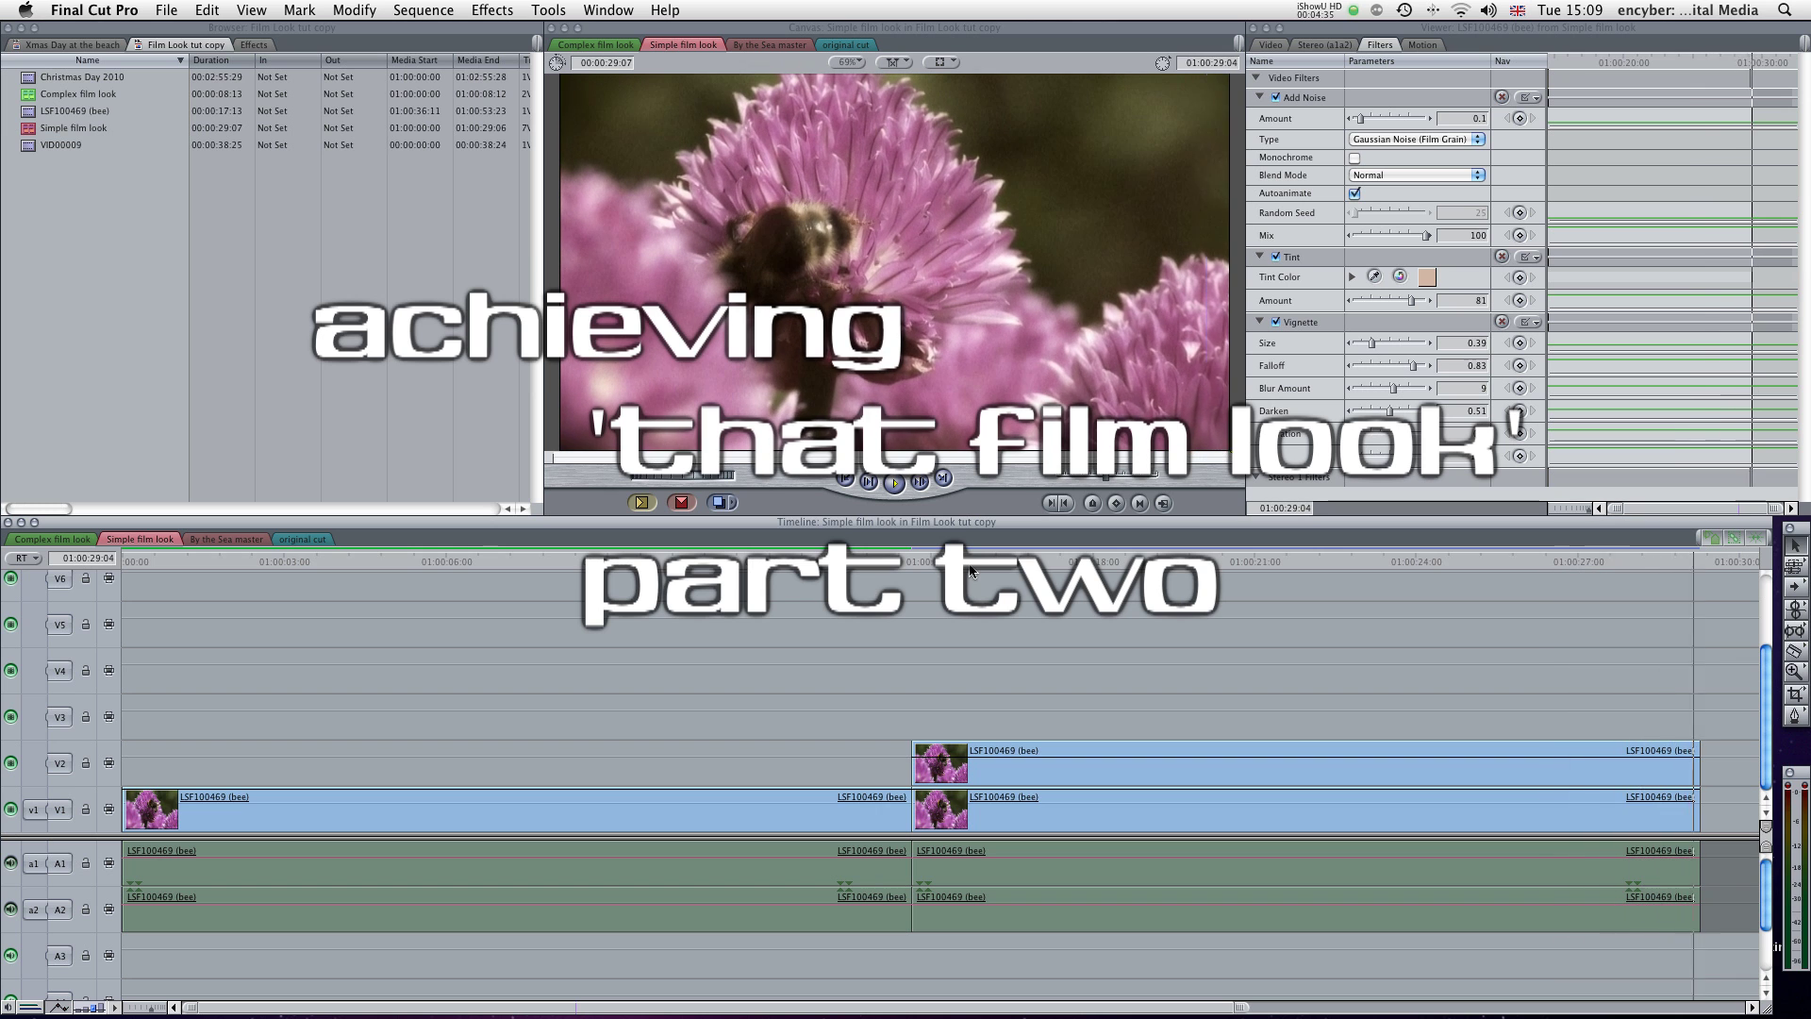
Play the Simple film look bee sequence from a later point.
left_click(971, 565)
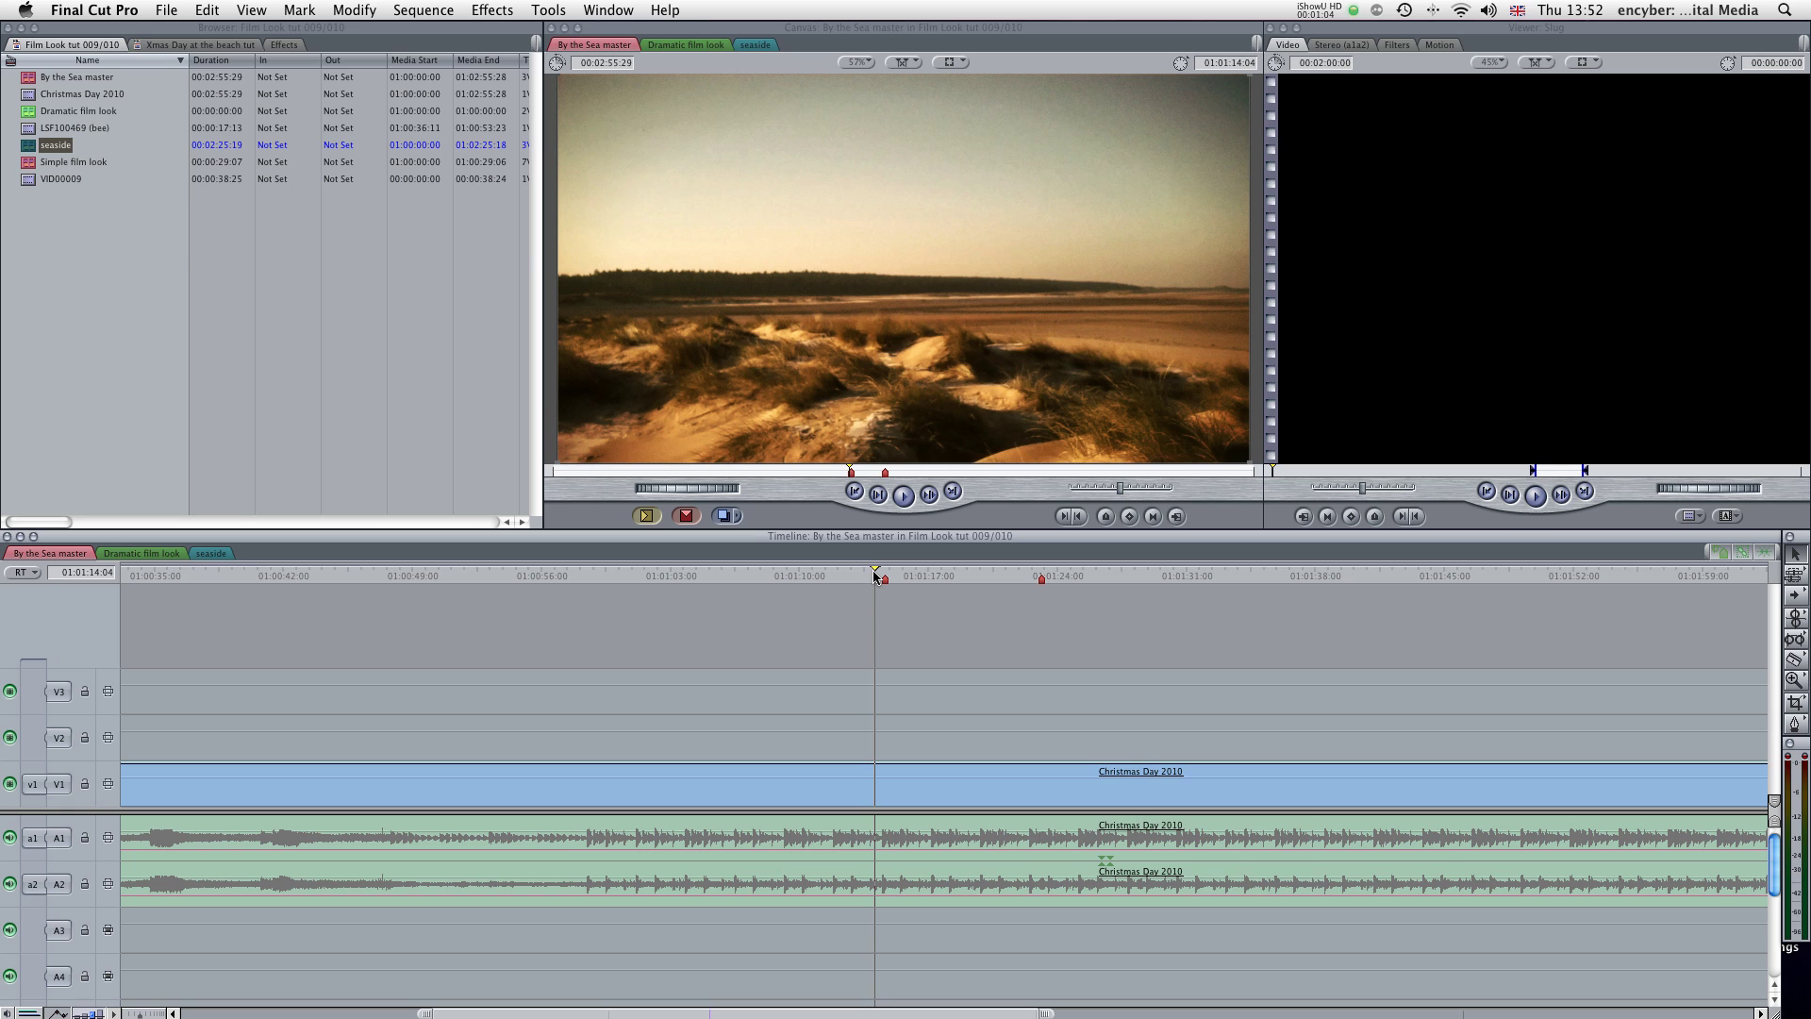
Scrub and play through the By the Sea master to preview its warm film look.
left_click_drag(874, 577, 873, 578)
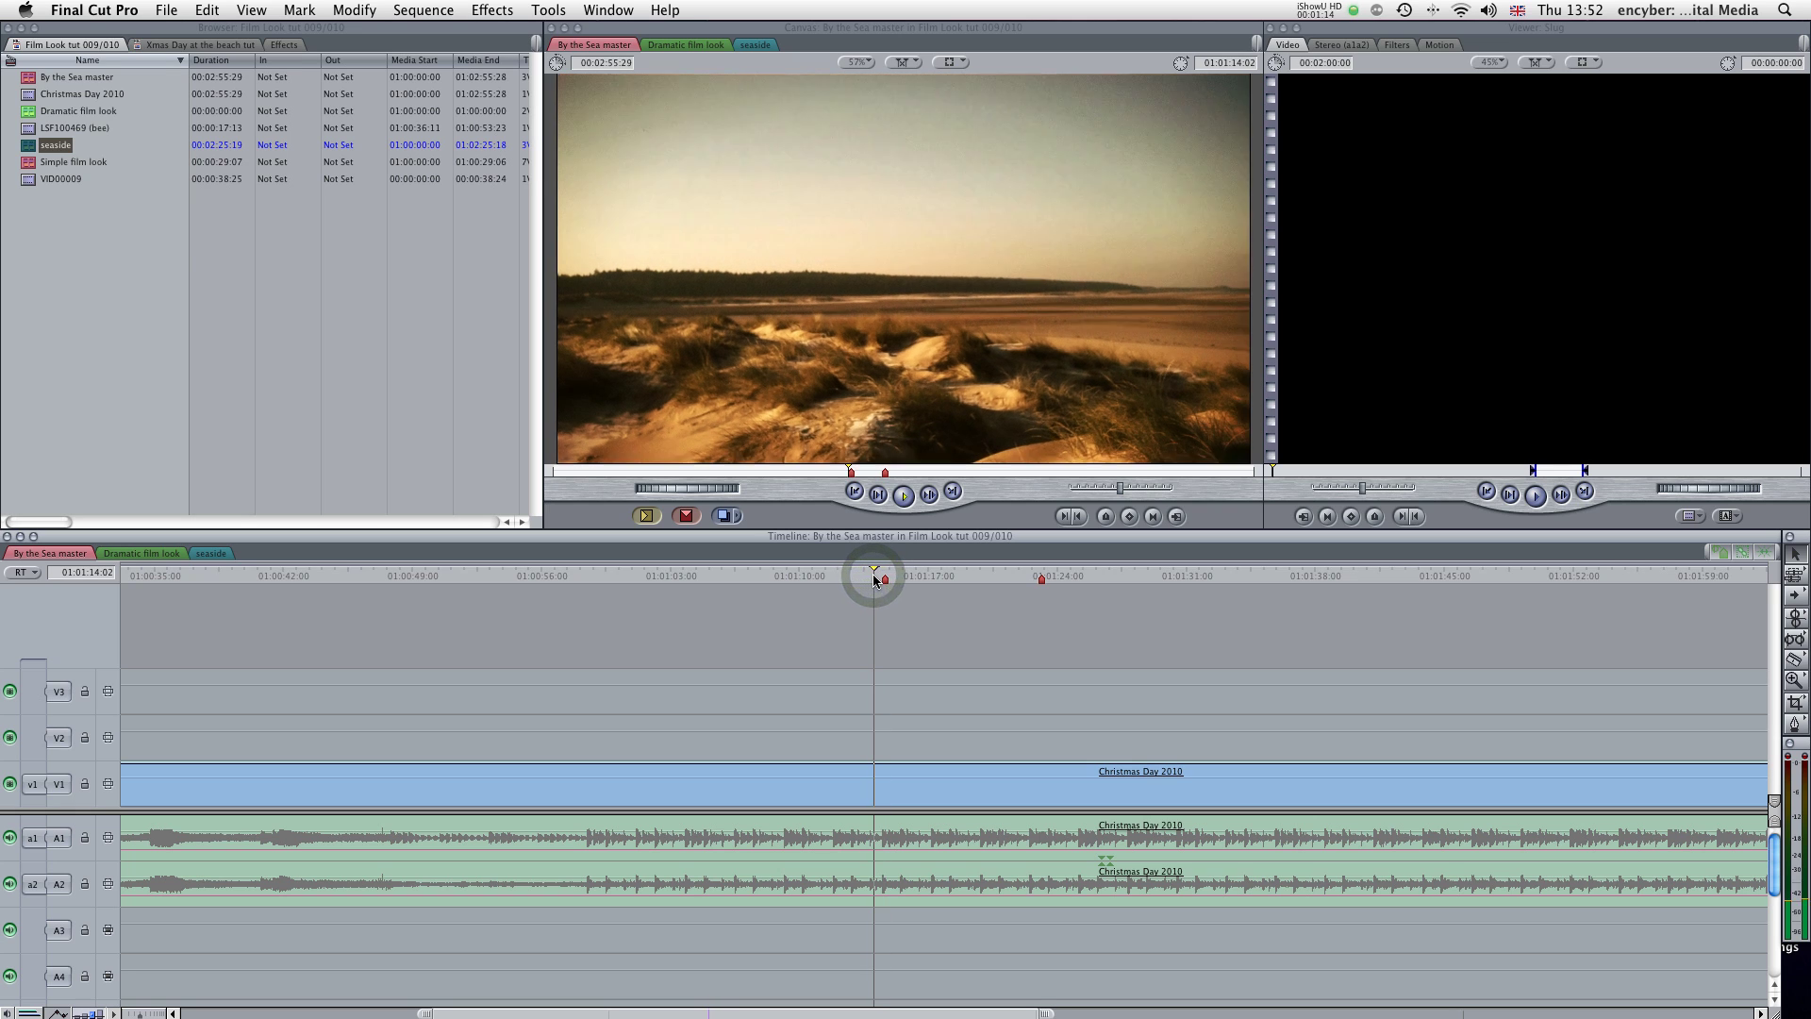
key("space")
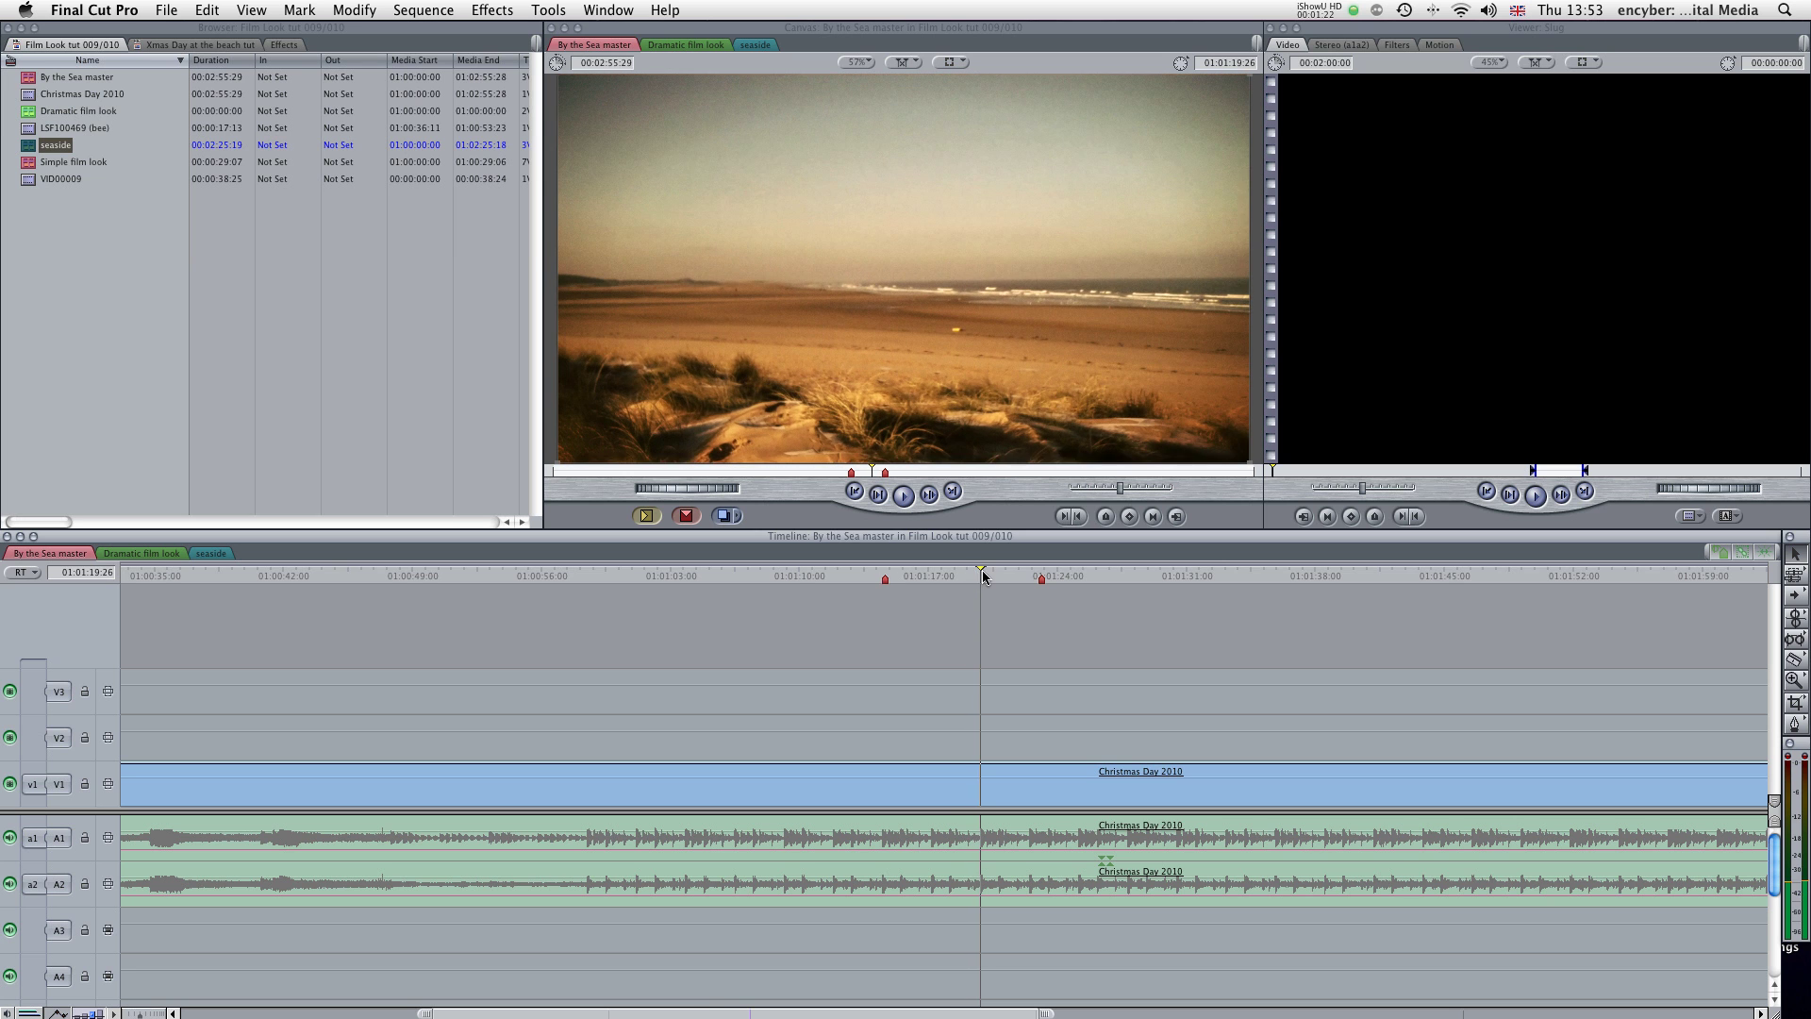
mouse_move(982, 576)
left_mouse_down()
mouse_move(914, 579)
mouse_move(1024, 583)
mouse_move(932, 579)
left_mouse_up()
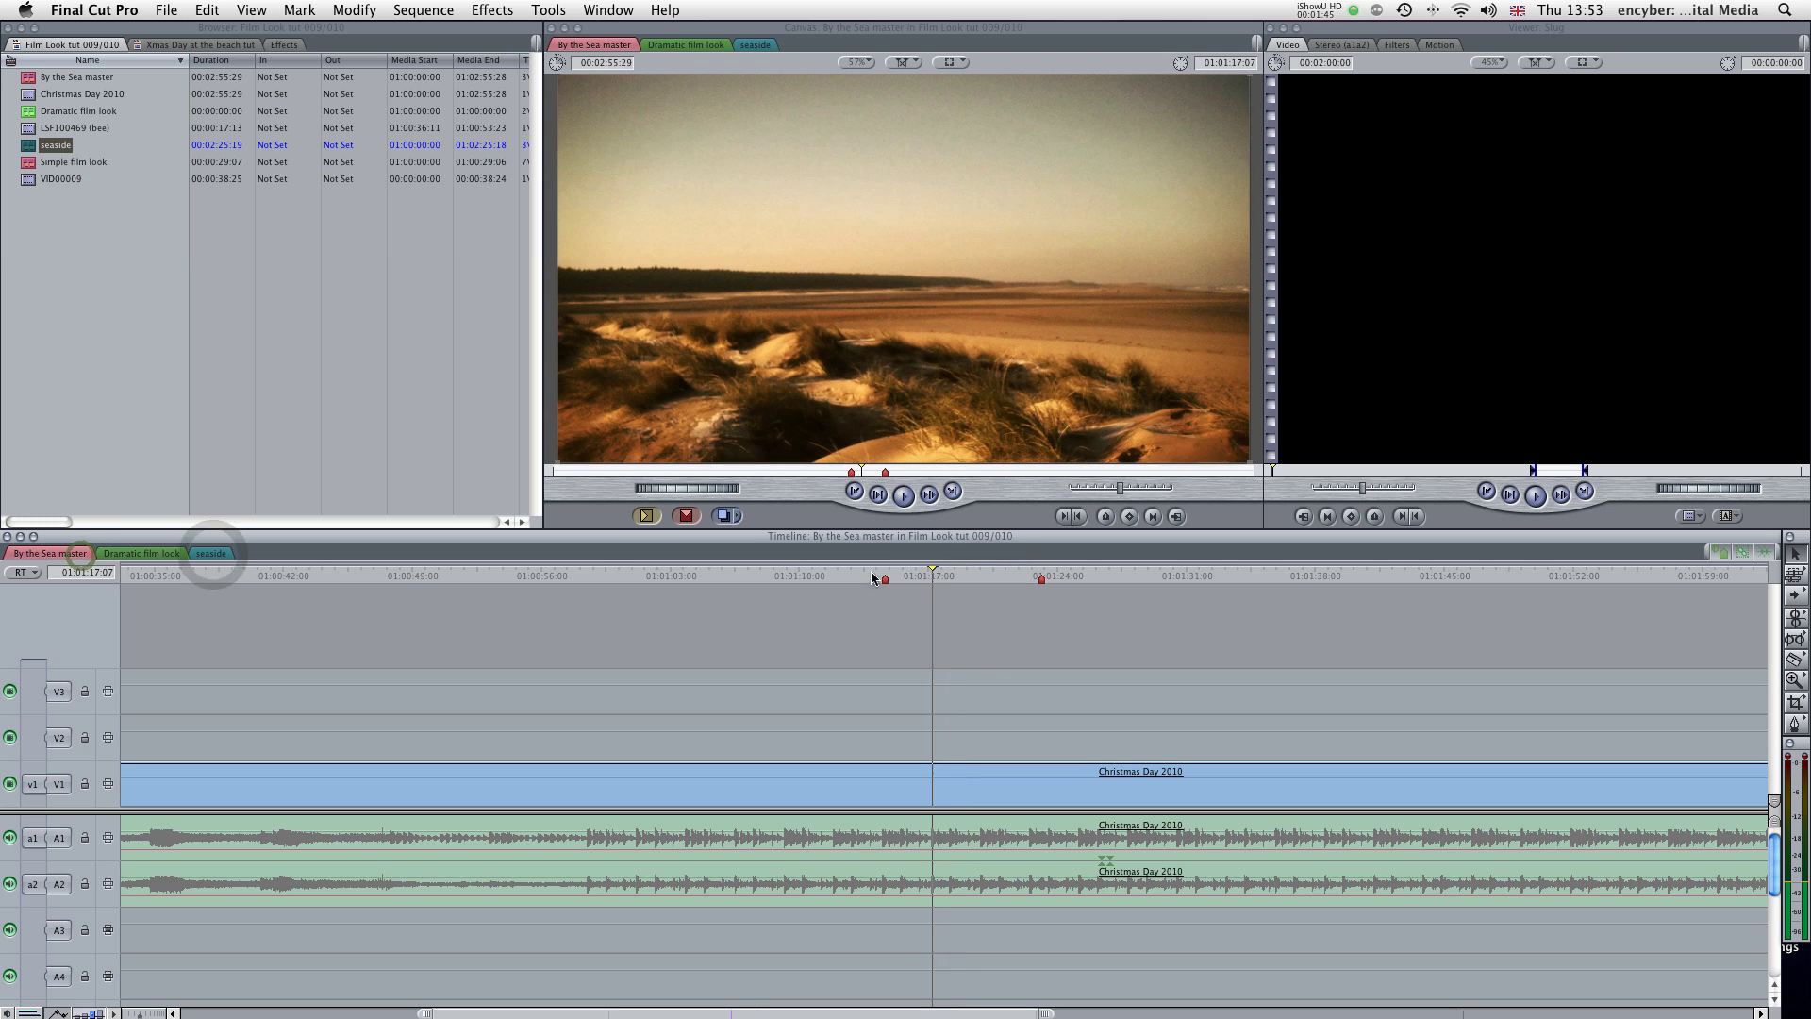
Switch to the seaside sequence and scrub its footage from Marker 1.
left_click(212, 552)
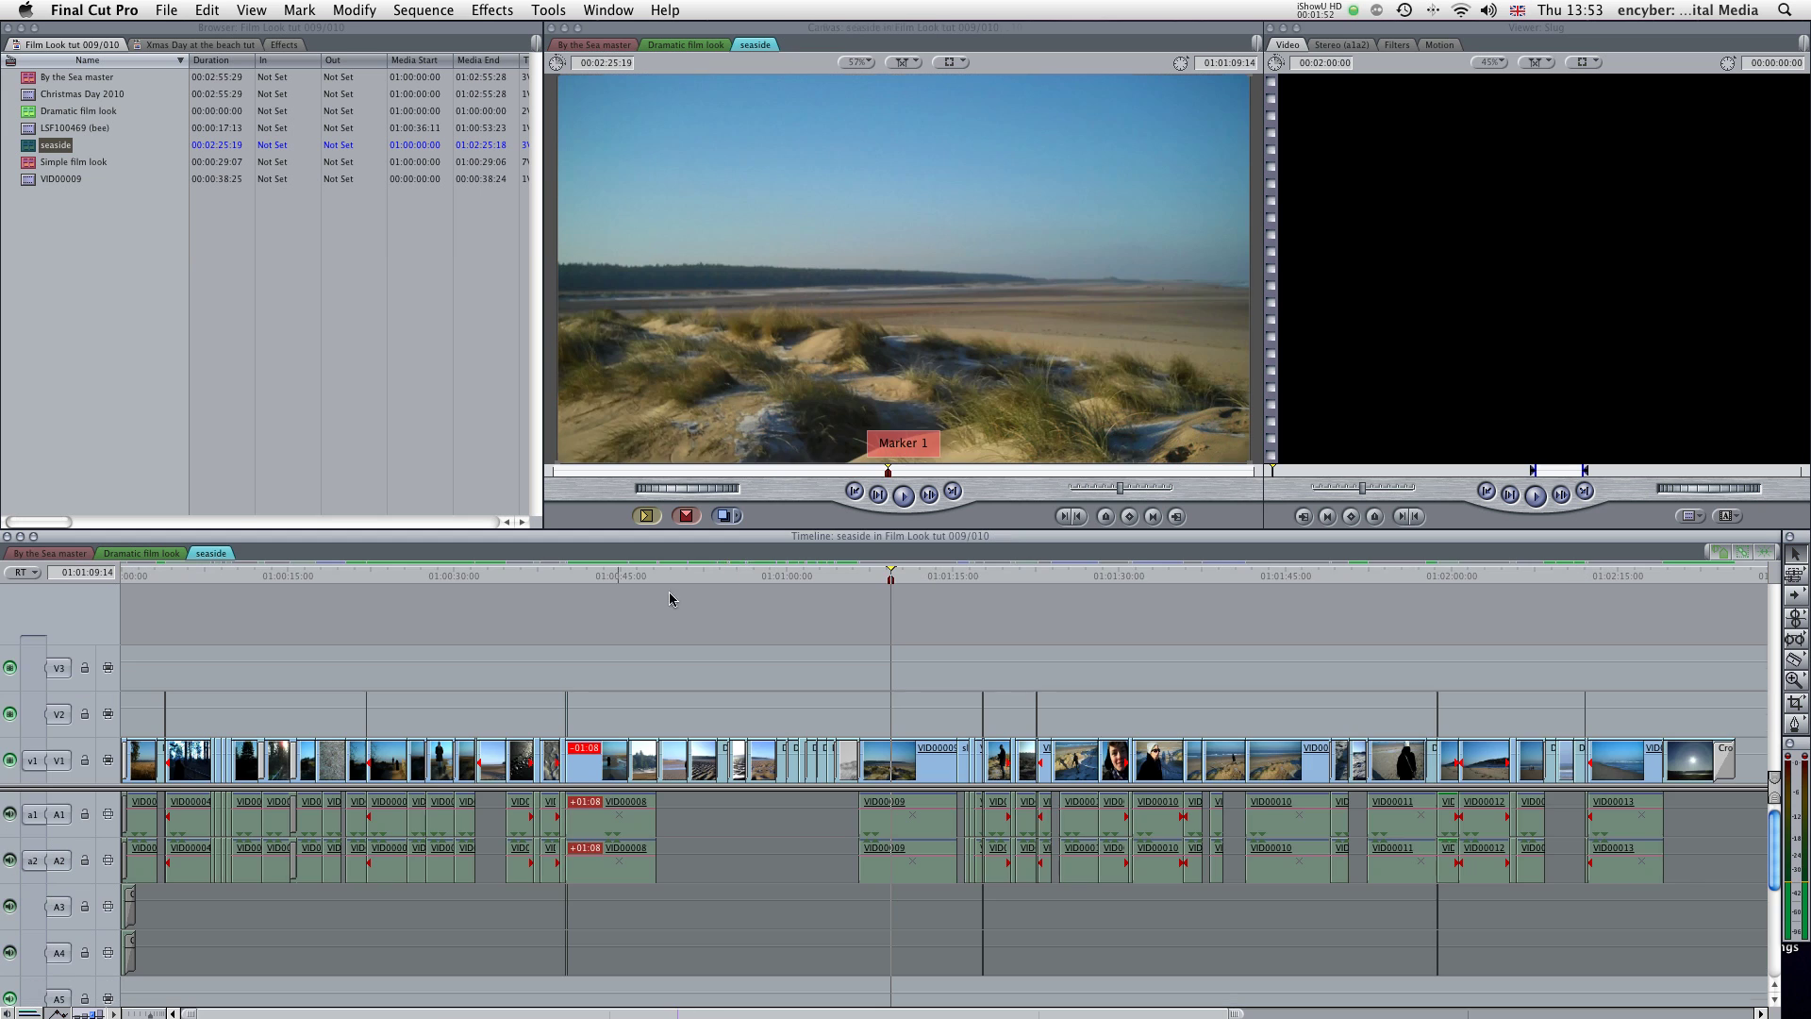
left_click(872, 579)
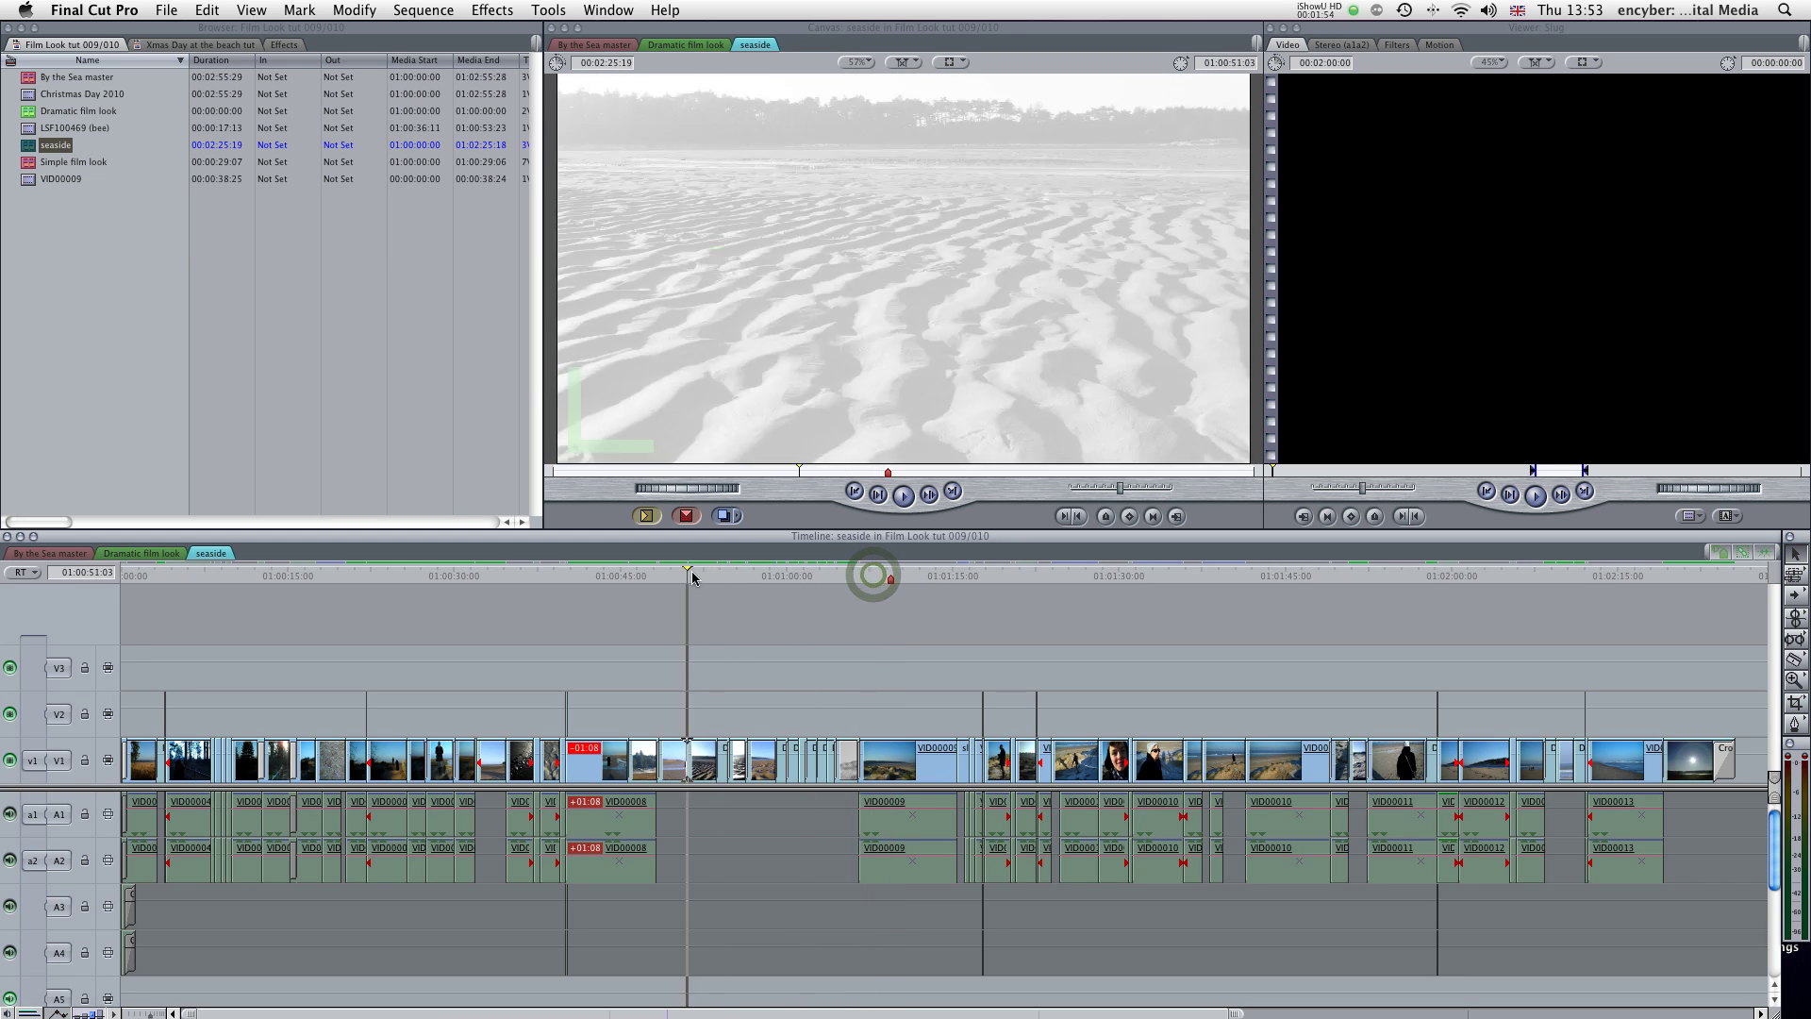
mouse_move(877, 584)
left_mouse_down()
mouse_move(960, 592)
mouse_move(869, 594)
mouse_move(941, 597)
mouse_move(903, 598)
left_mouse_up()
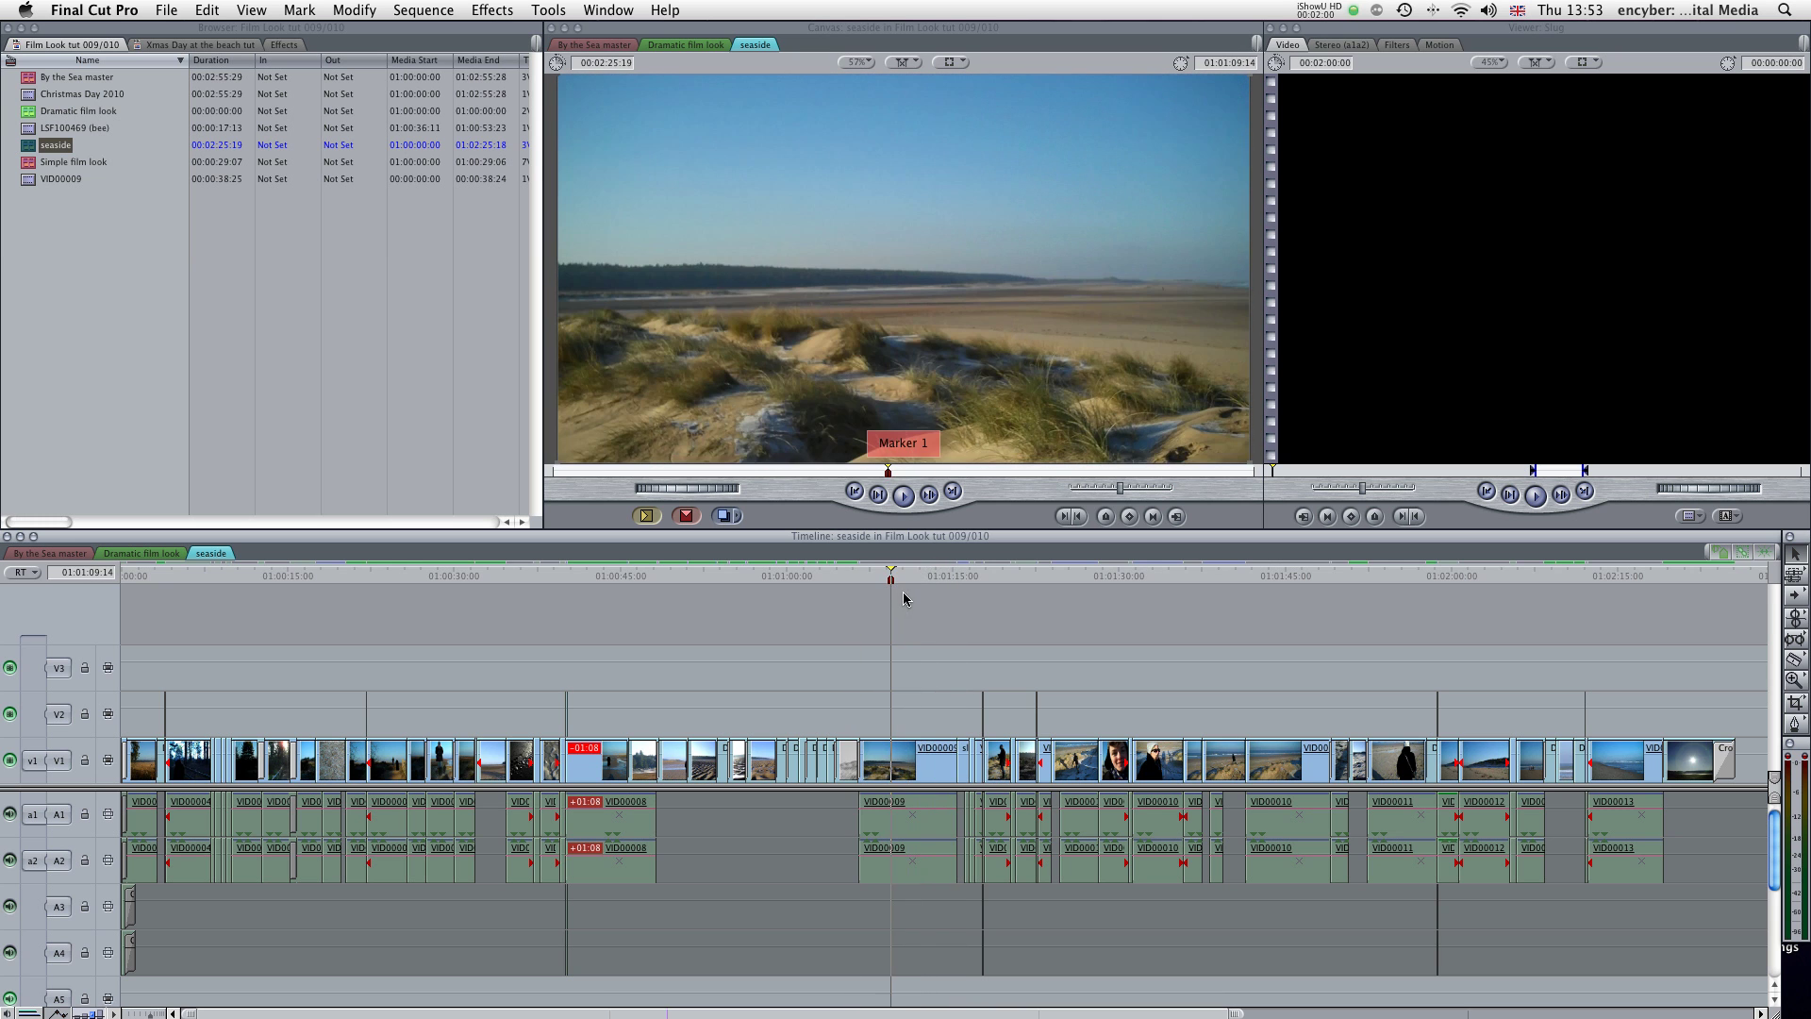
Load clip VID00009 into the Viewer and check its Filters tab, which is still empty.
double_click(929, 800)
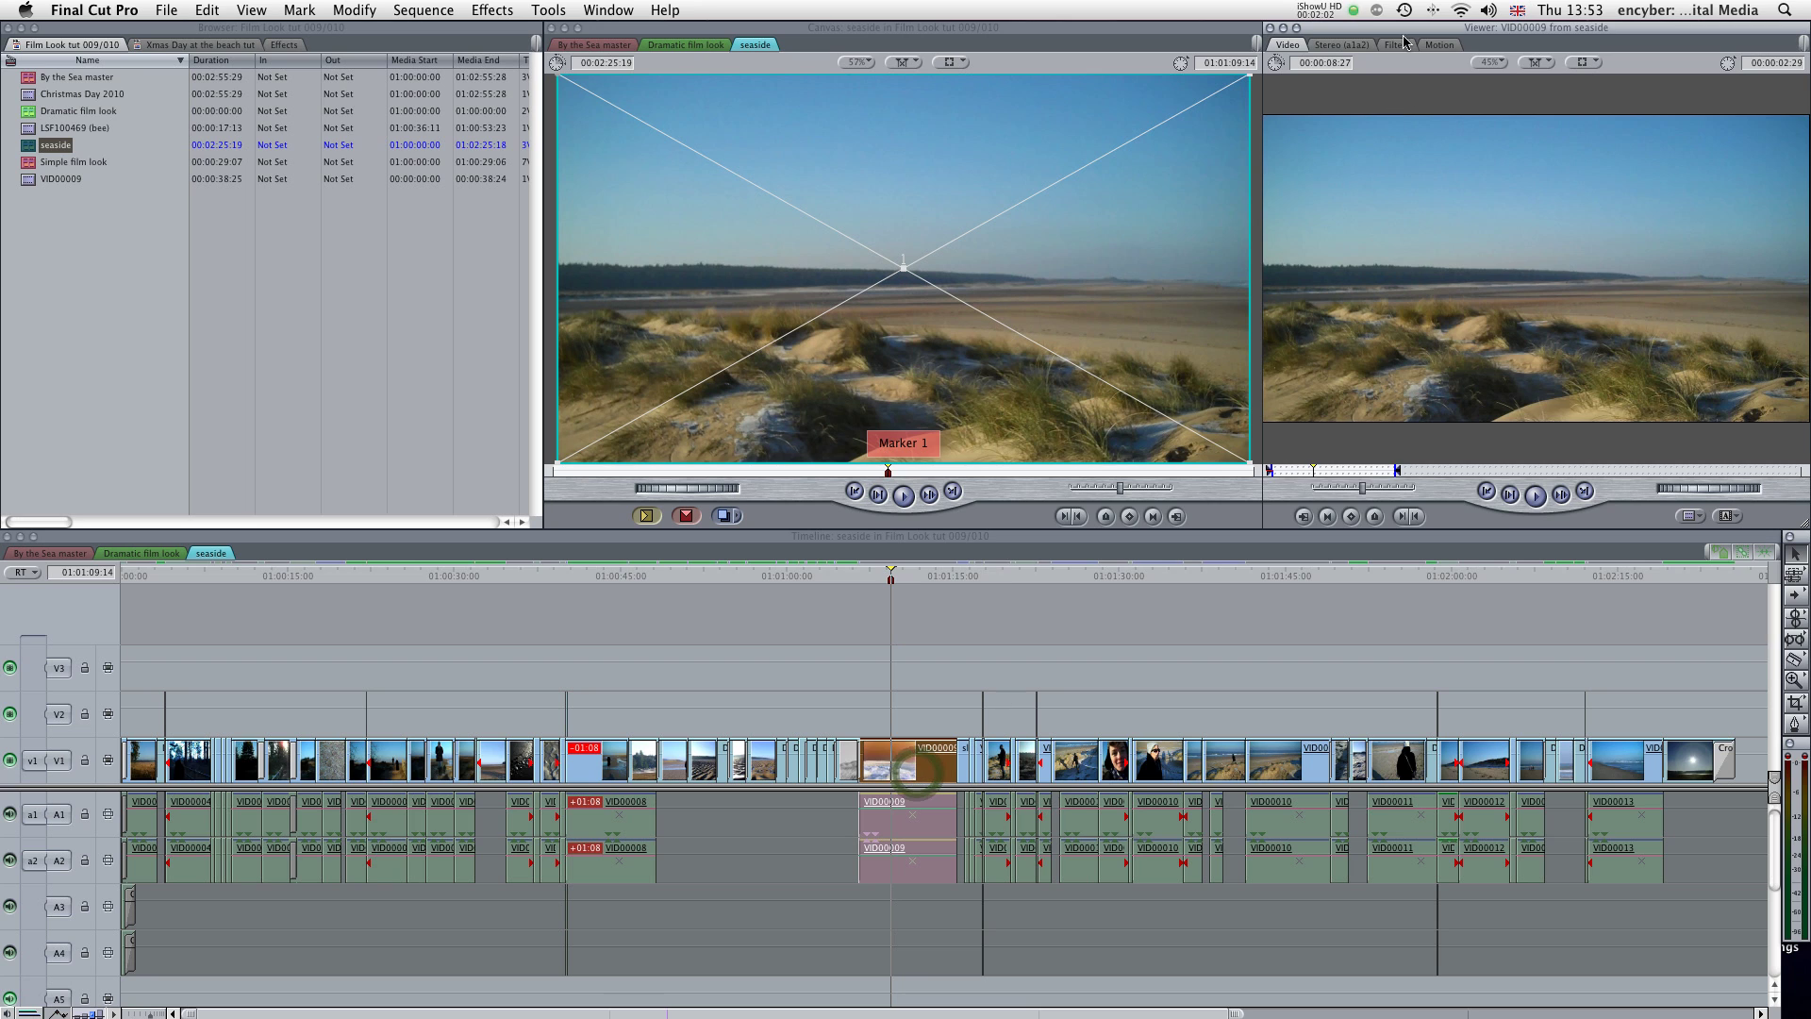
left_click(1395, 46)
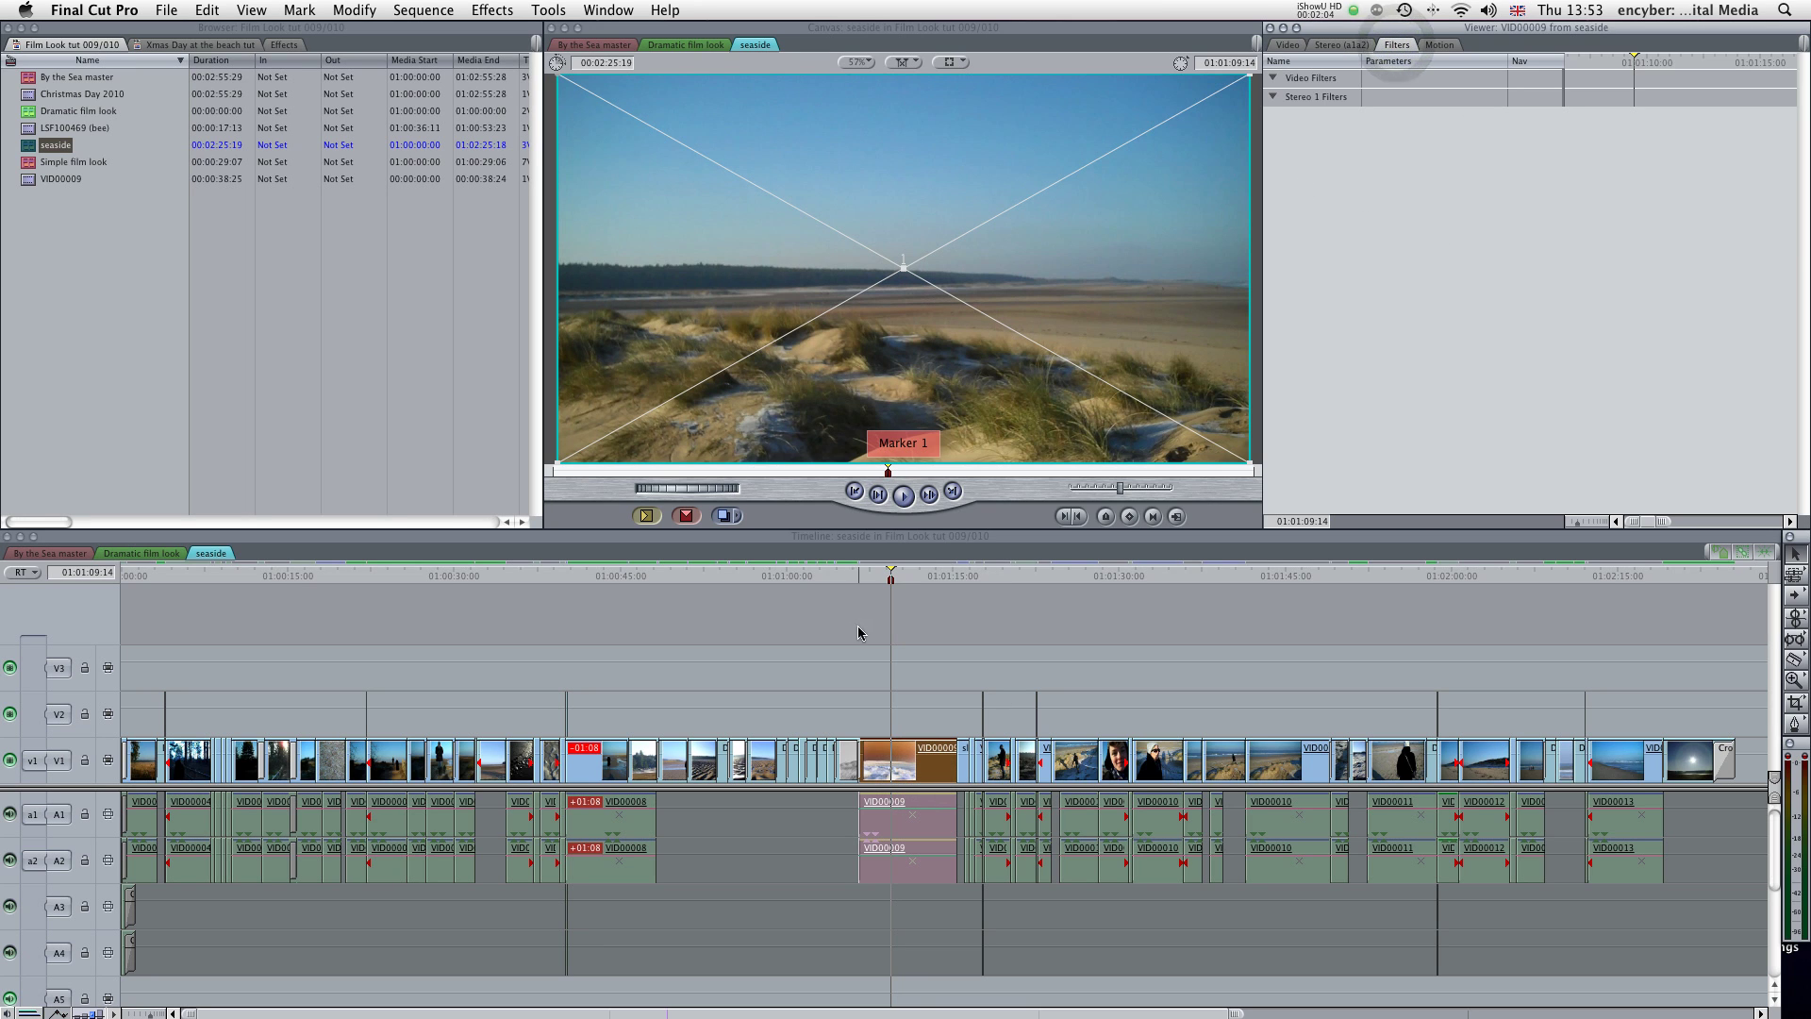
left_click(905, 586)
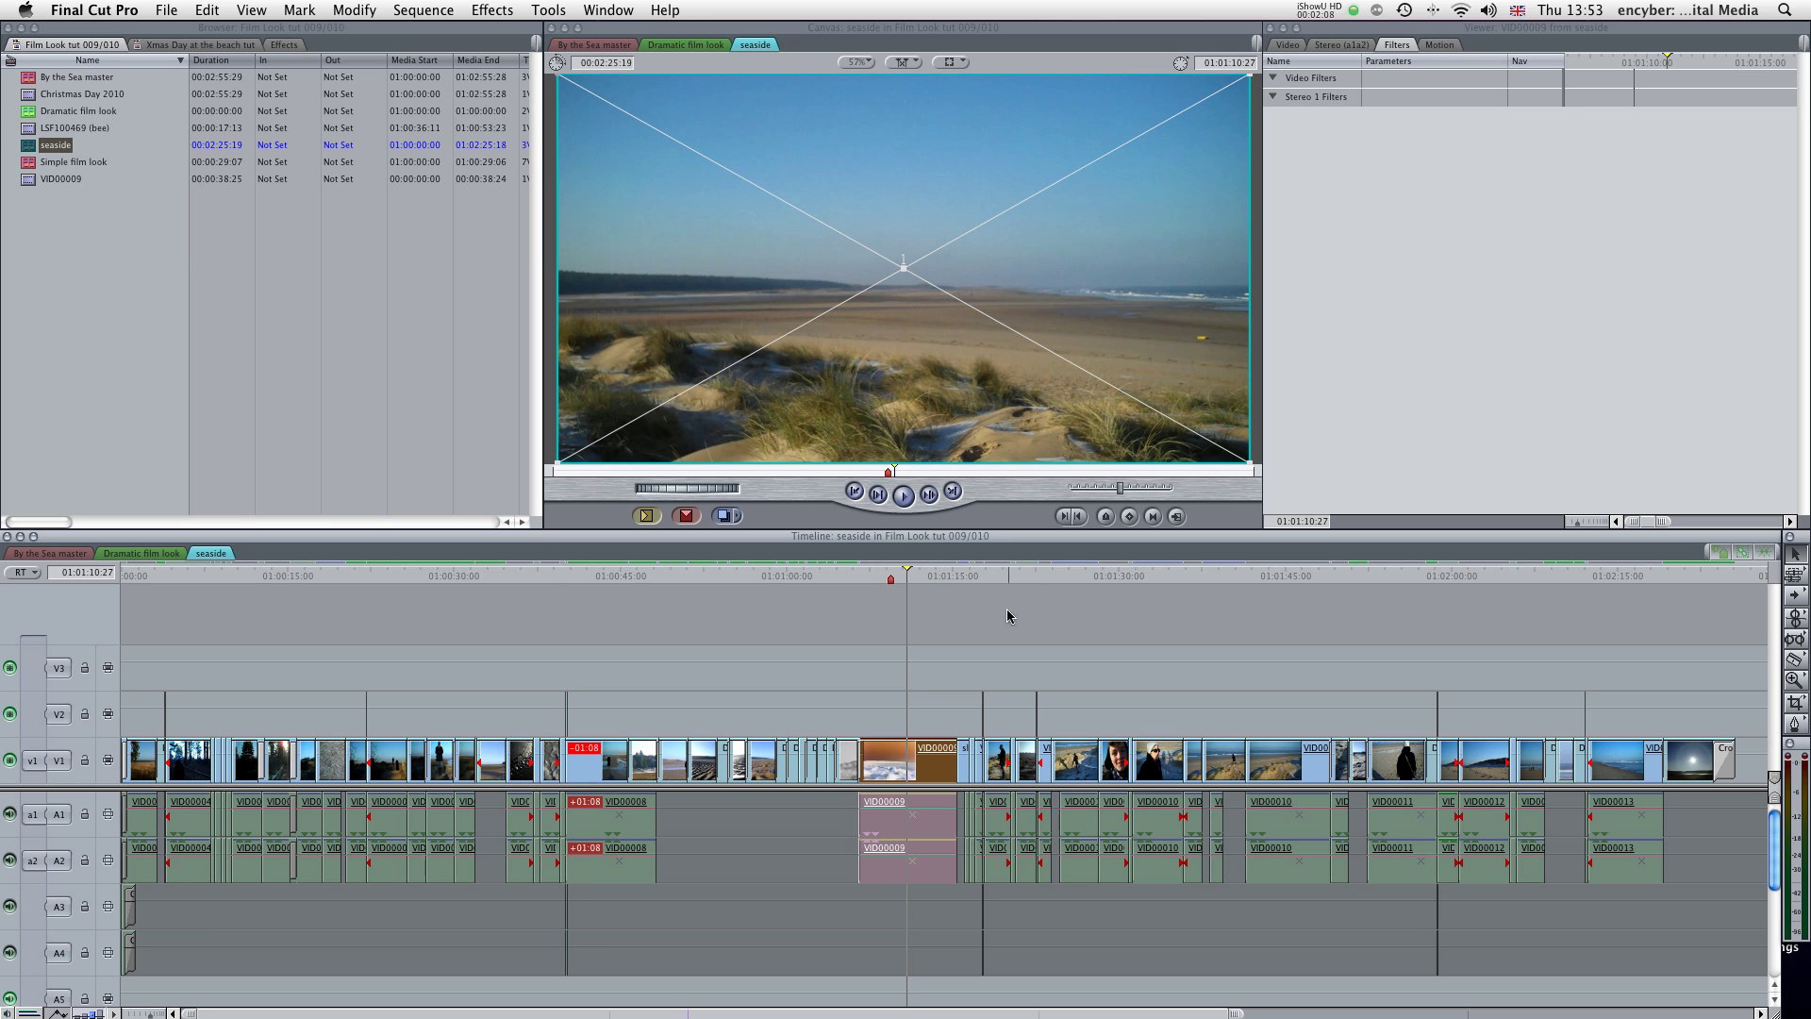
left_click(156, 556)
Place the seaside sequence on V1 of Dramatic film look and select the nested clip.
left_click_drag(29, 144, 133, 782)
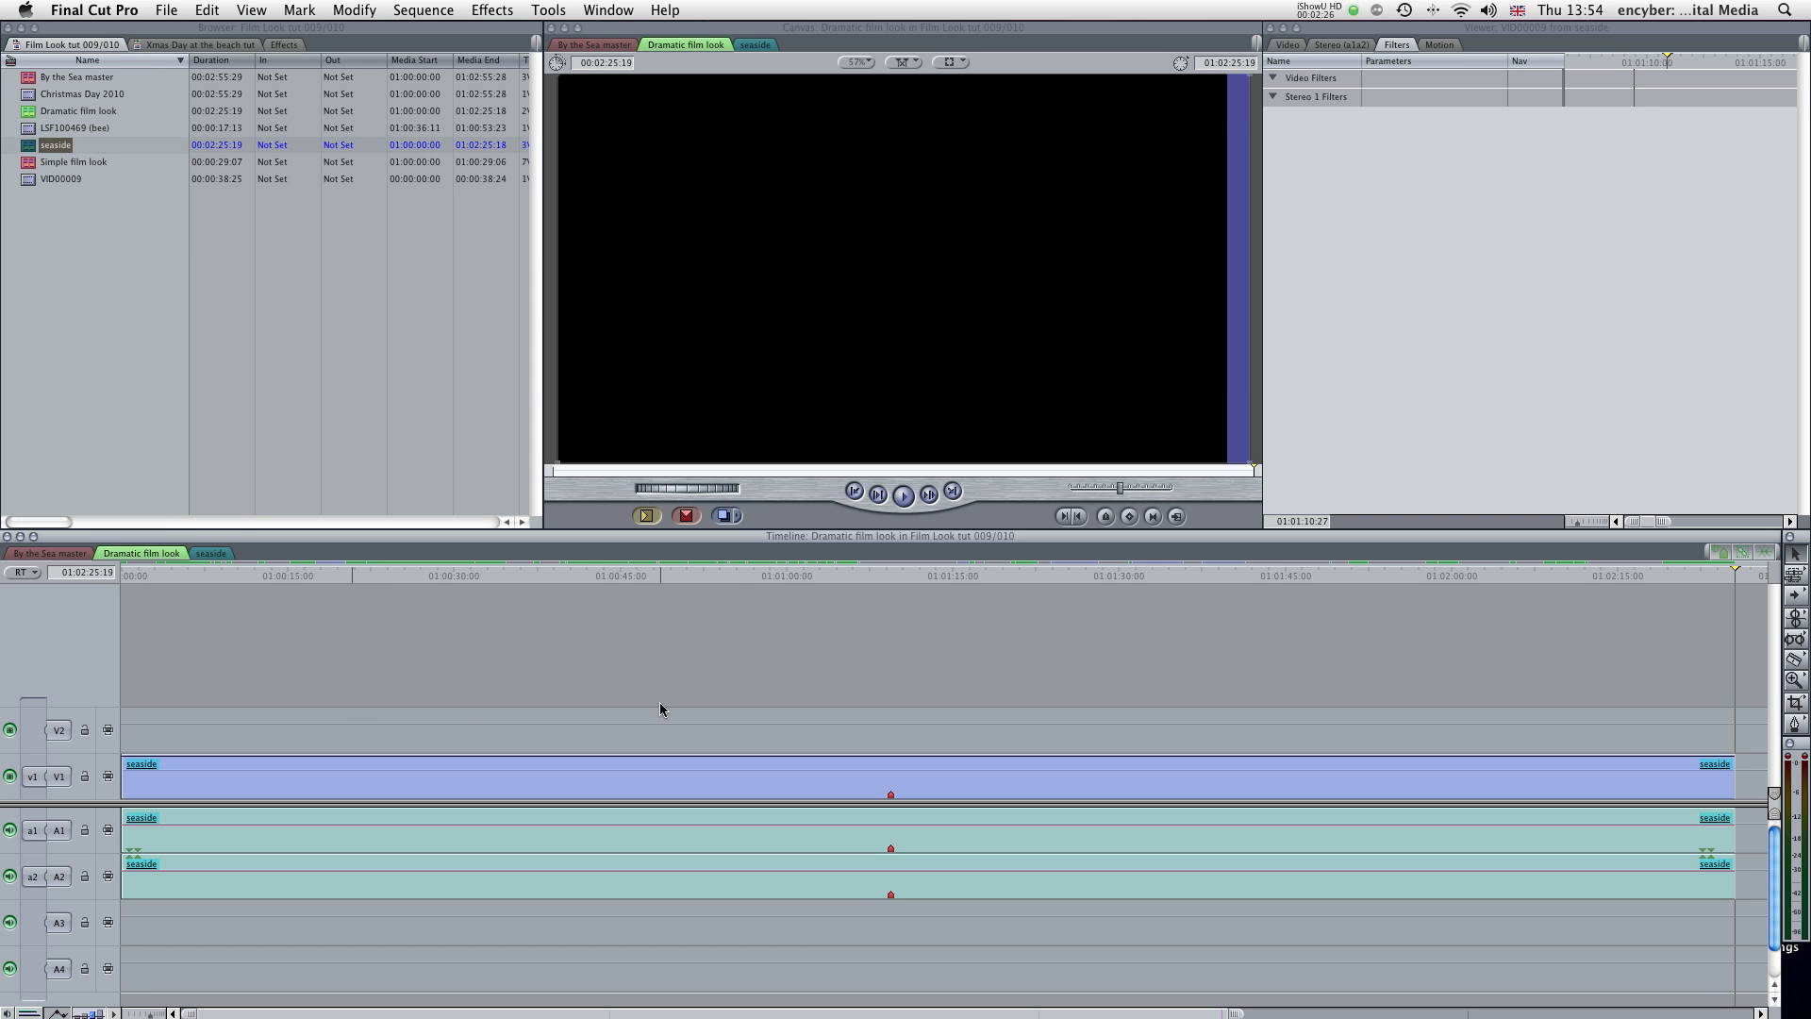
left_click_drag(719, 575, 892, 576)
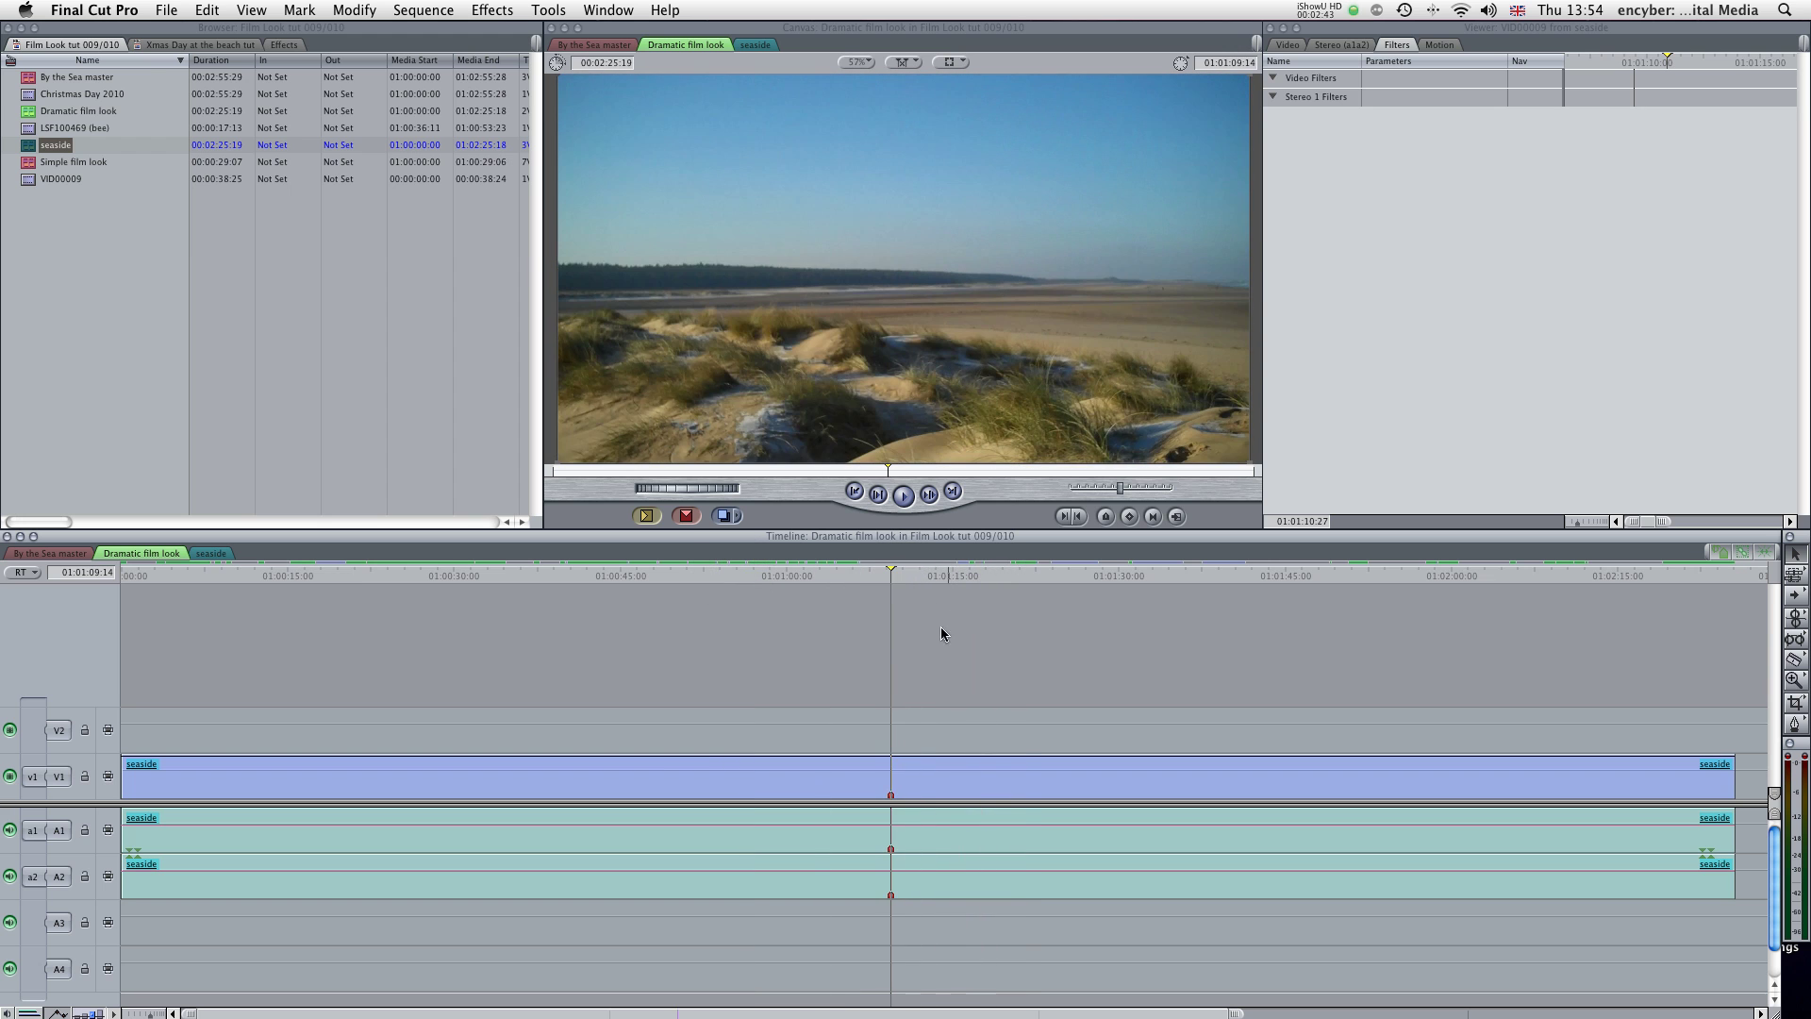
left_click(836, 790)
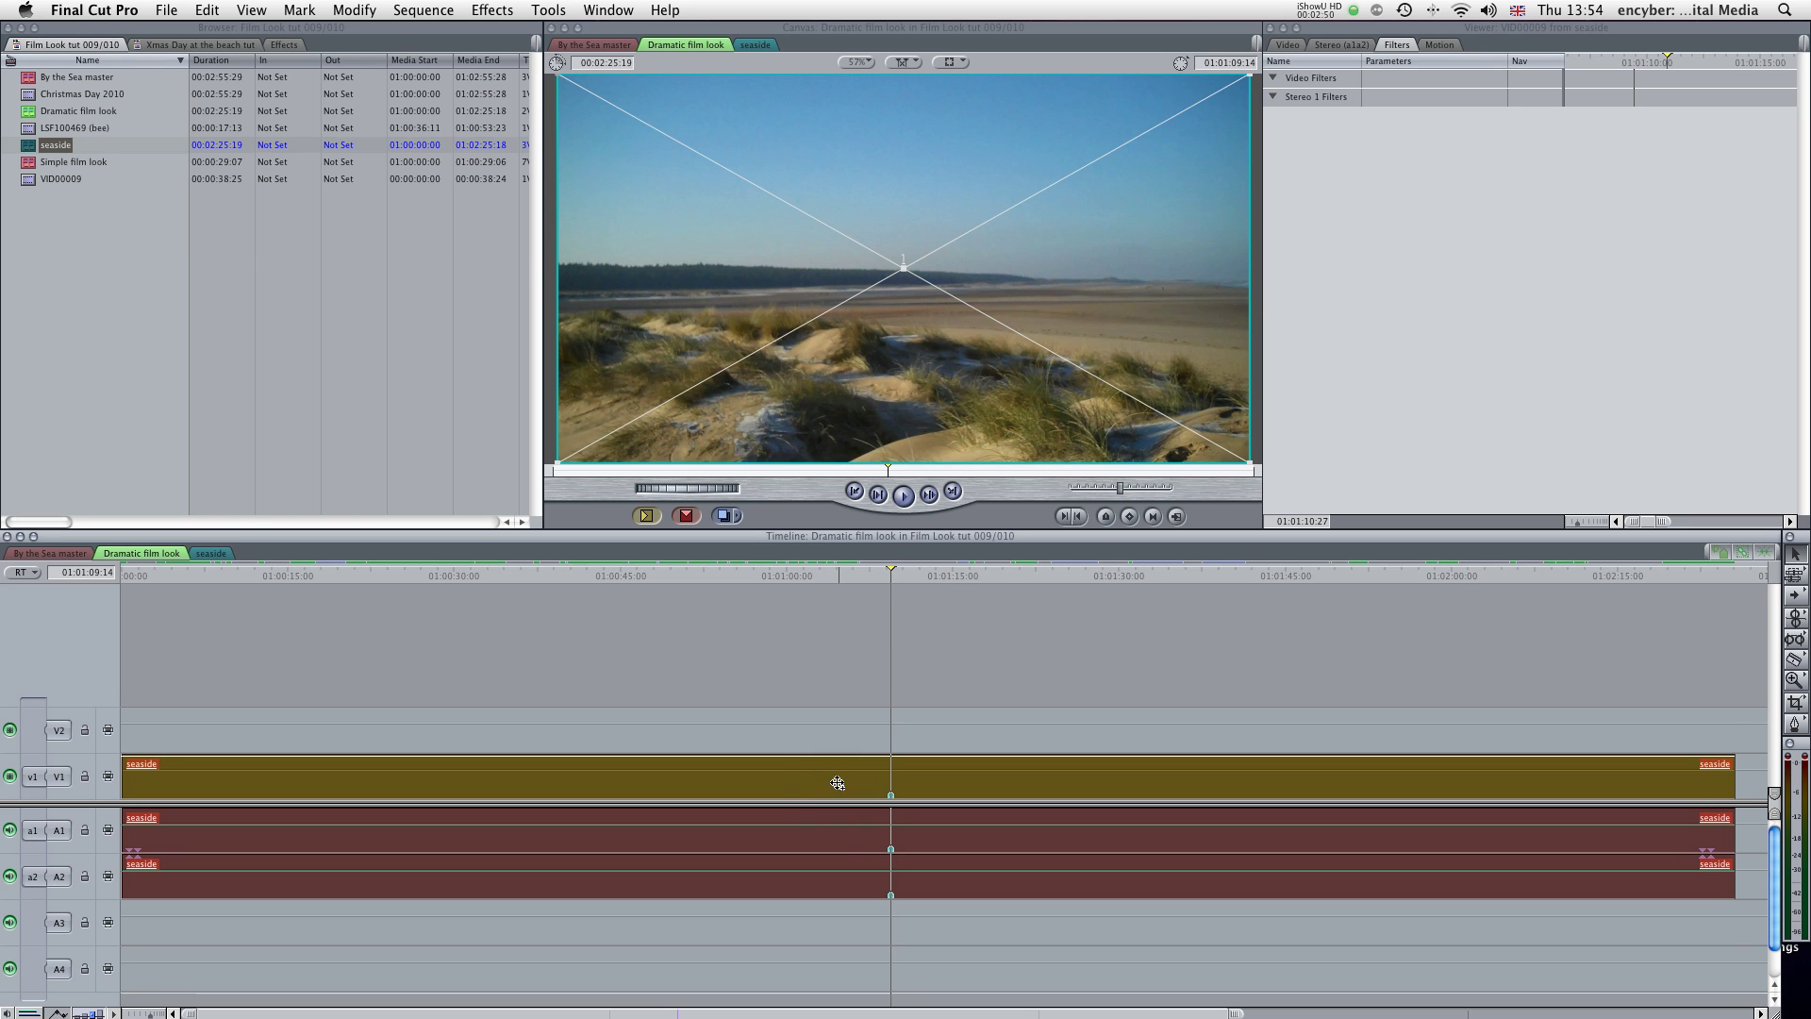
Duplicate the seaside clip onto V2, with audio on A3/A4, play it, and select the copy.
left_click_drag(838, 783, 837, 743)
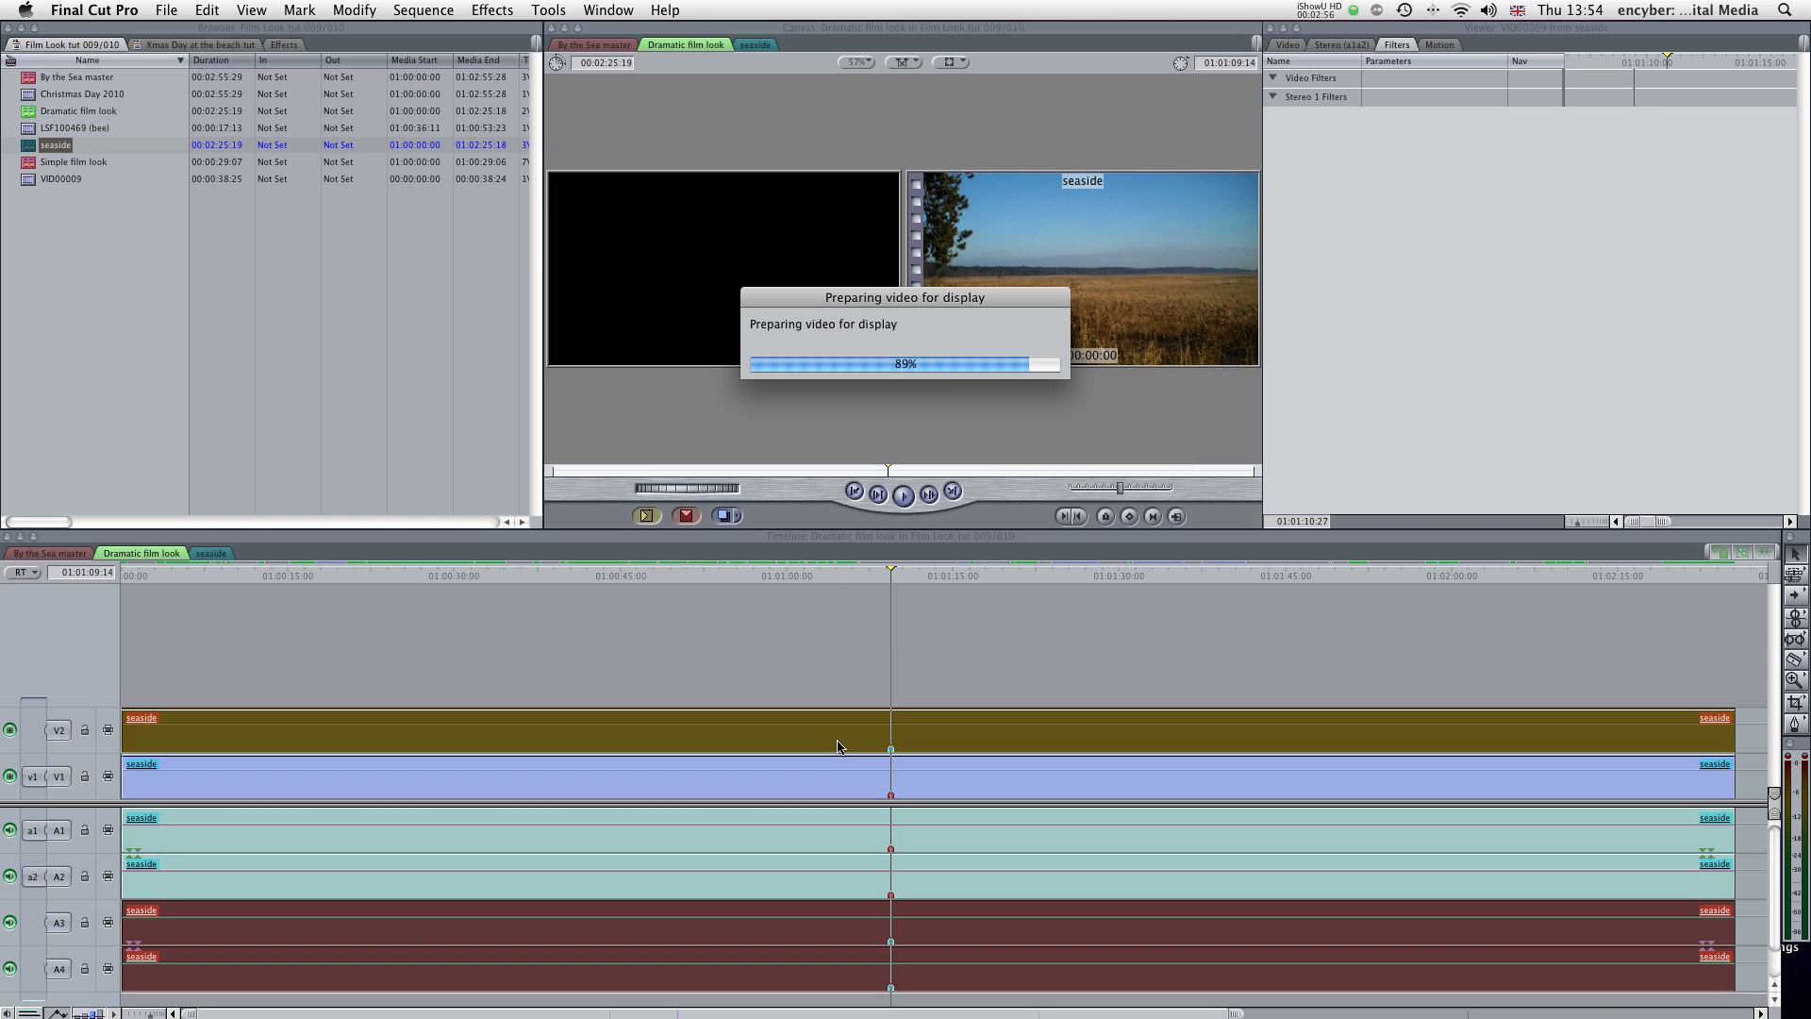
left_click(938, 632)
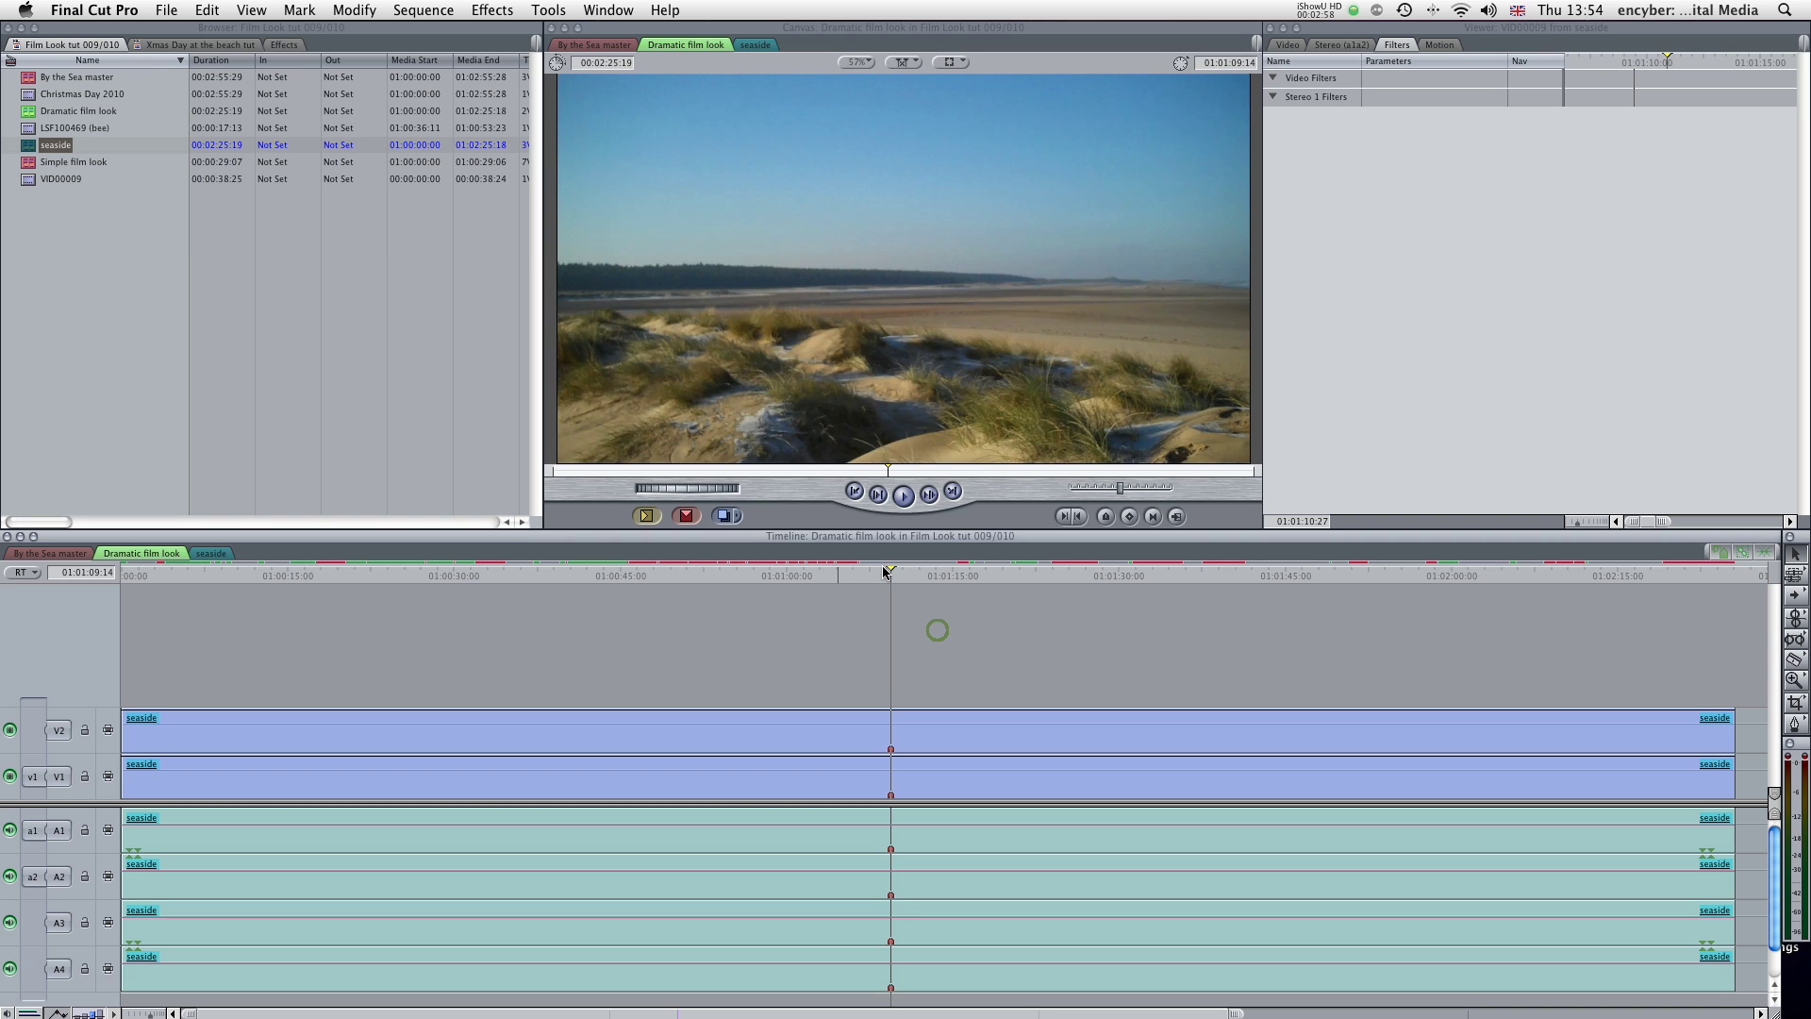
left_click(890, 573)
key("space")
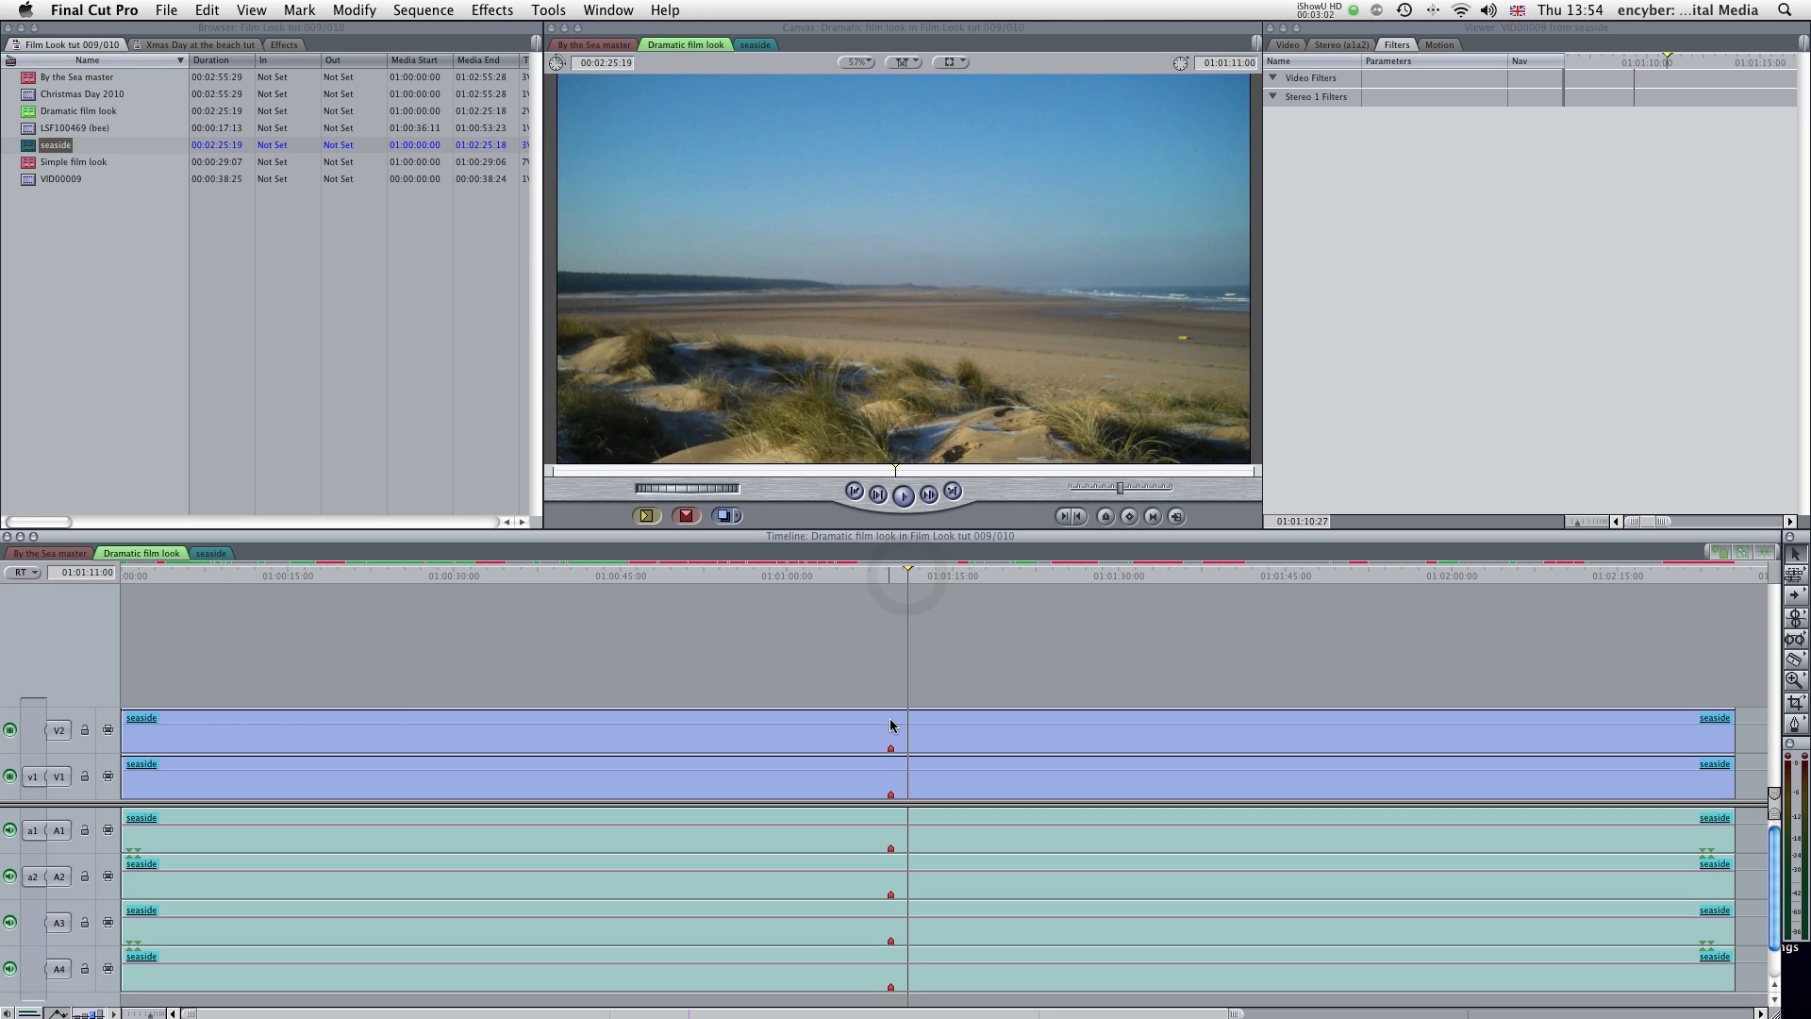
left_click(931, 730)
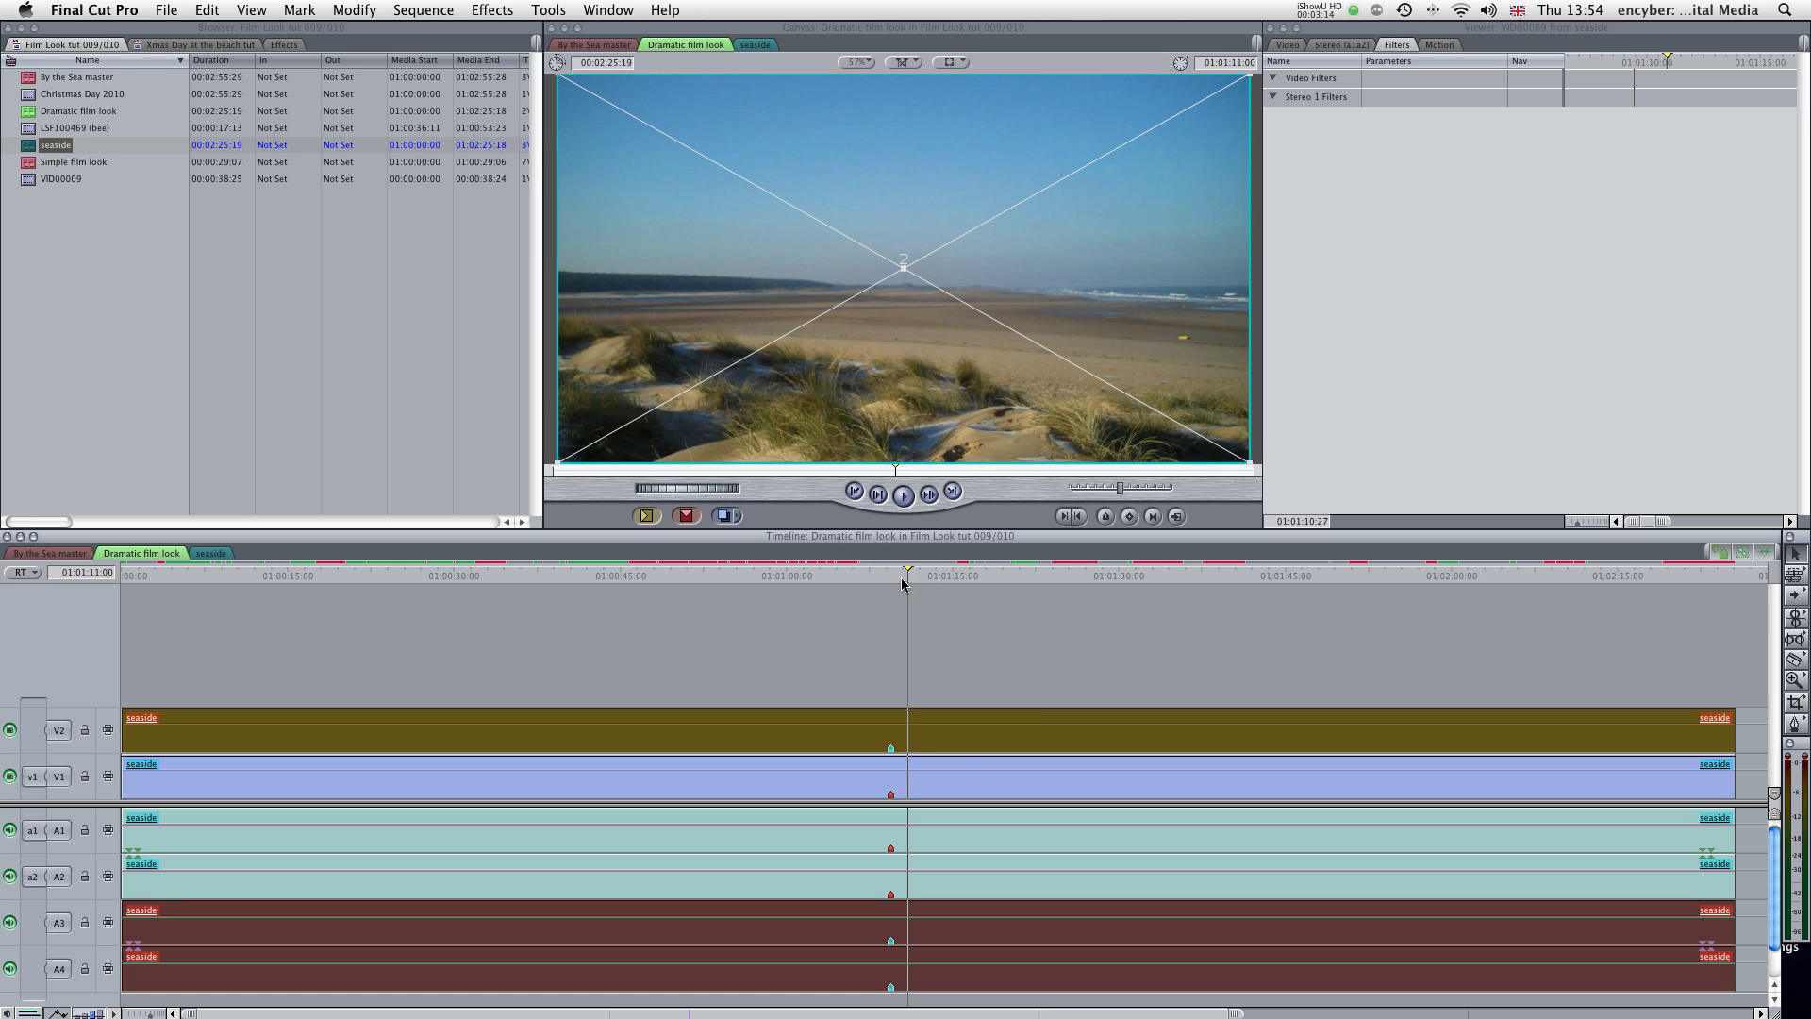
Apply a Gaussian Blur filter to the upper seaside copy.
left_click(495, 9)
mouse_move(698, 162)
mouse_move(909, 52)
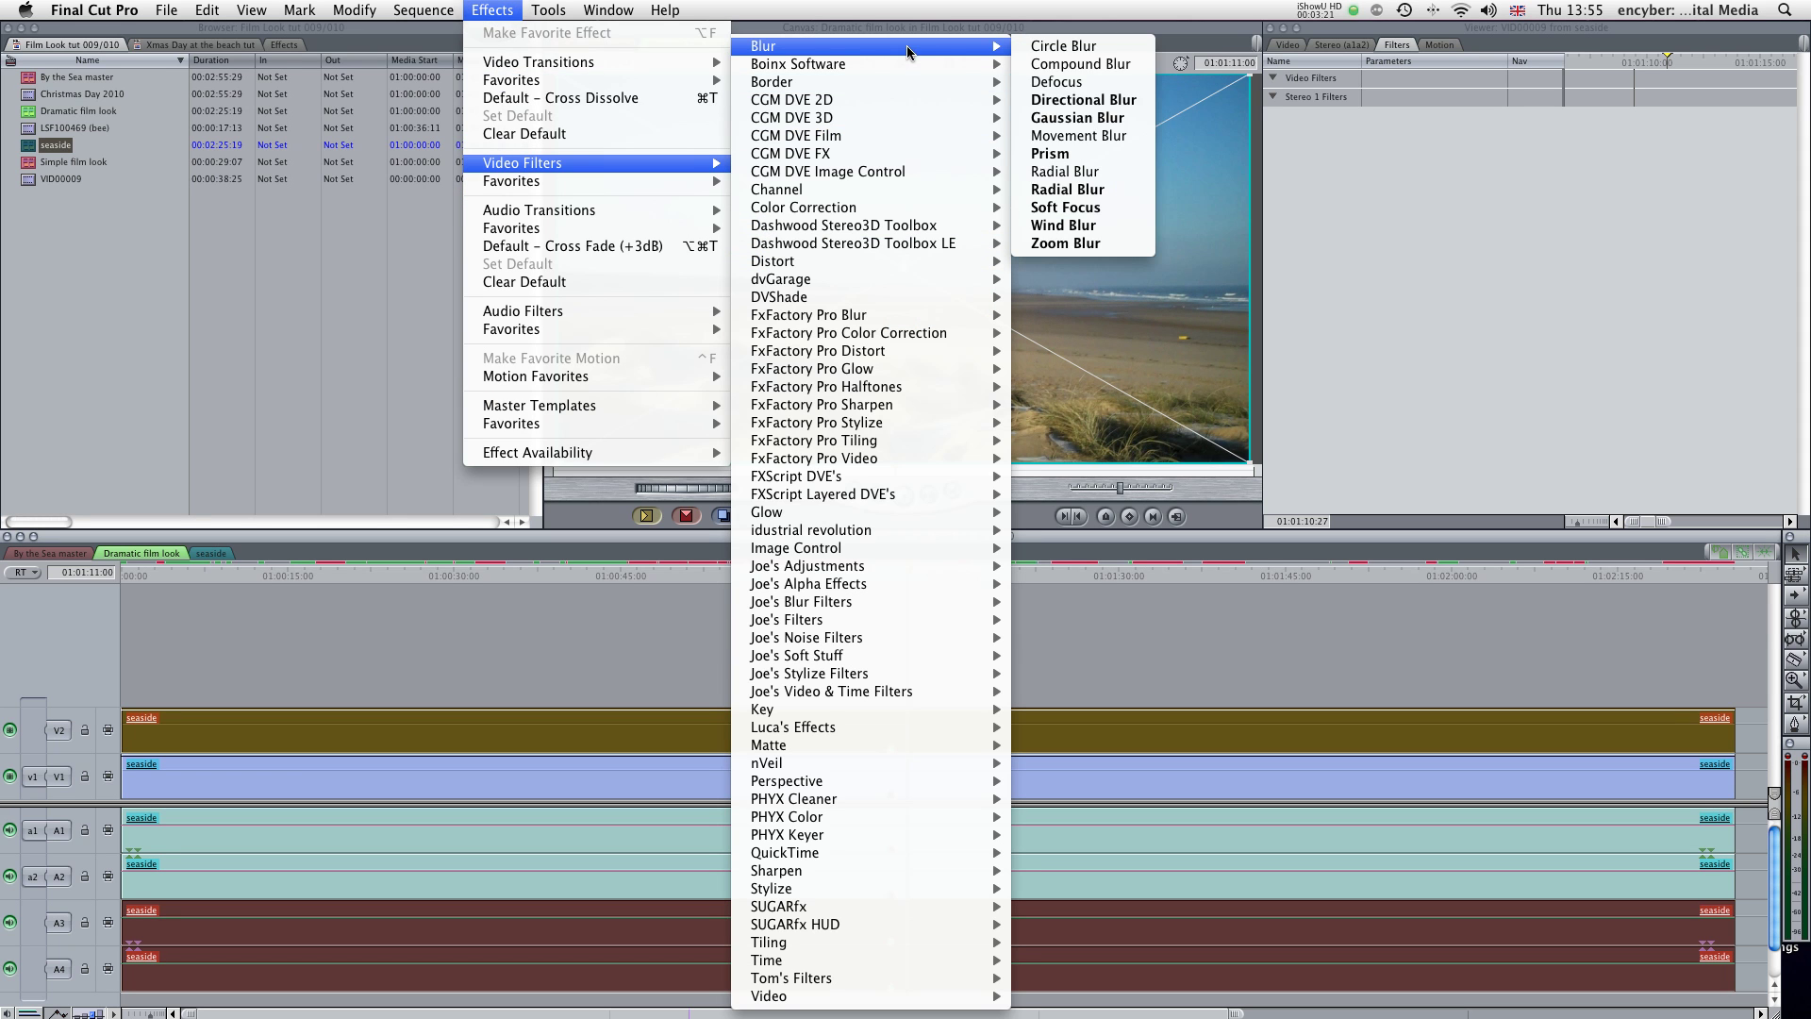
left_click(1041, 118)
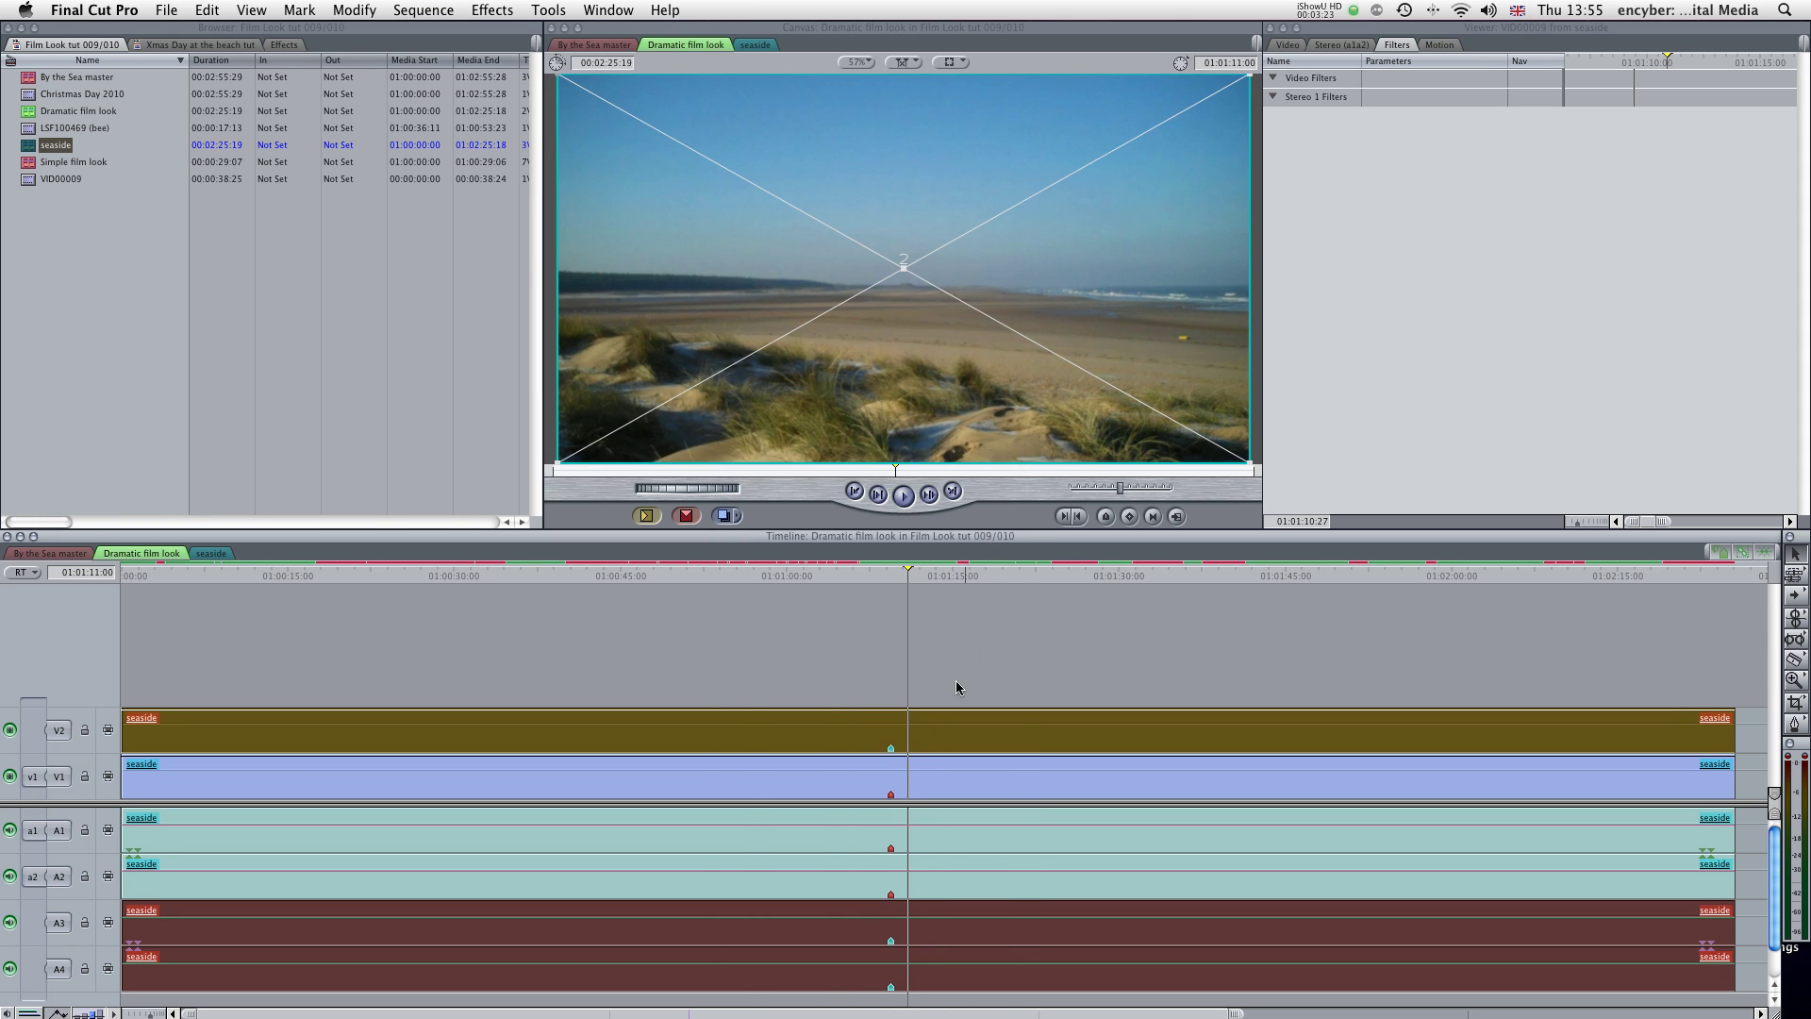
Show the upper clip's Gaussian Blur settings, Radius 4, in the Viewer.
right_click(936, 728)
left_click(934, 727)
double_click(923, 738)
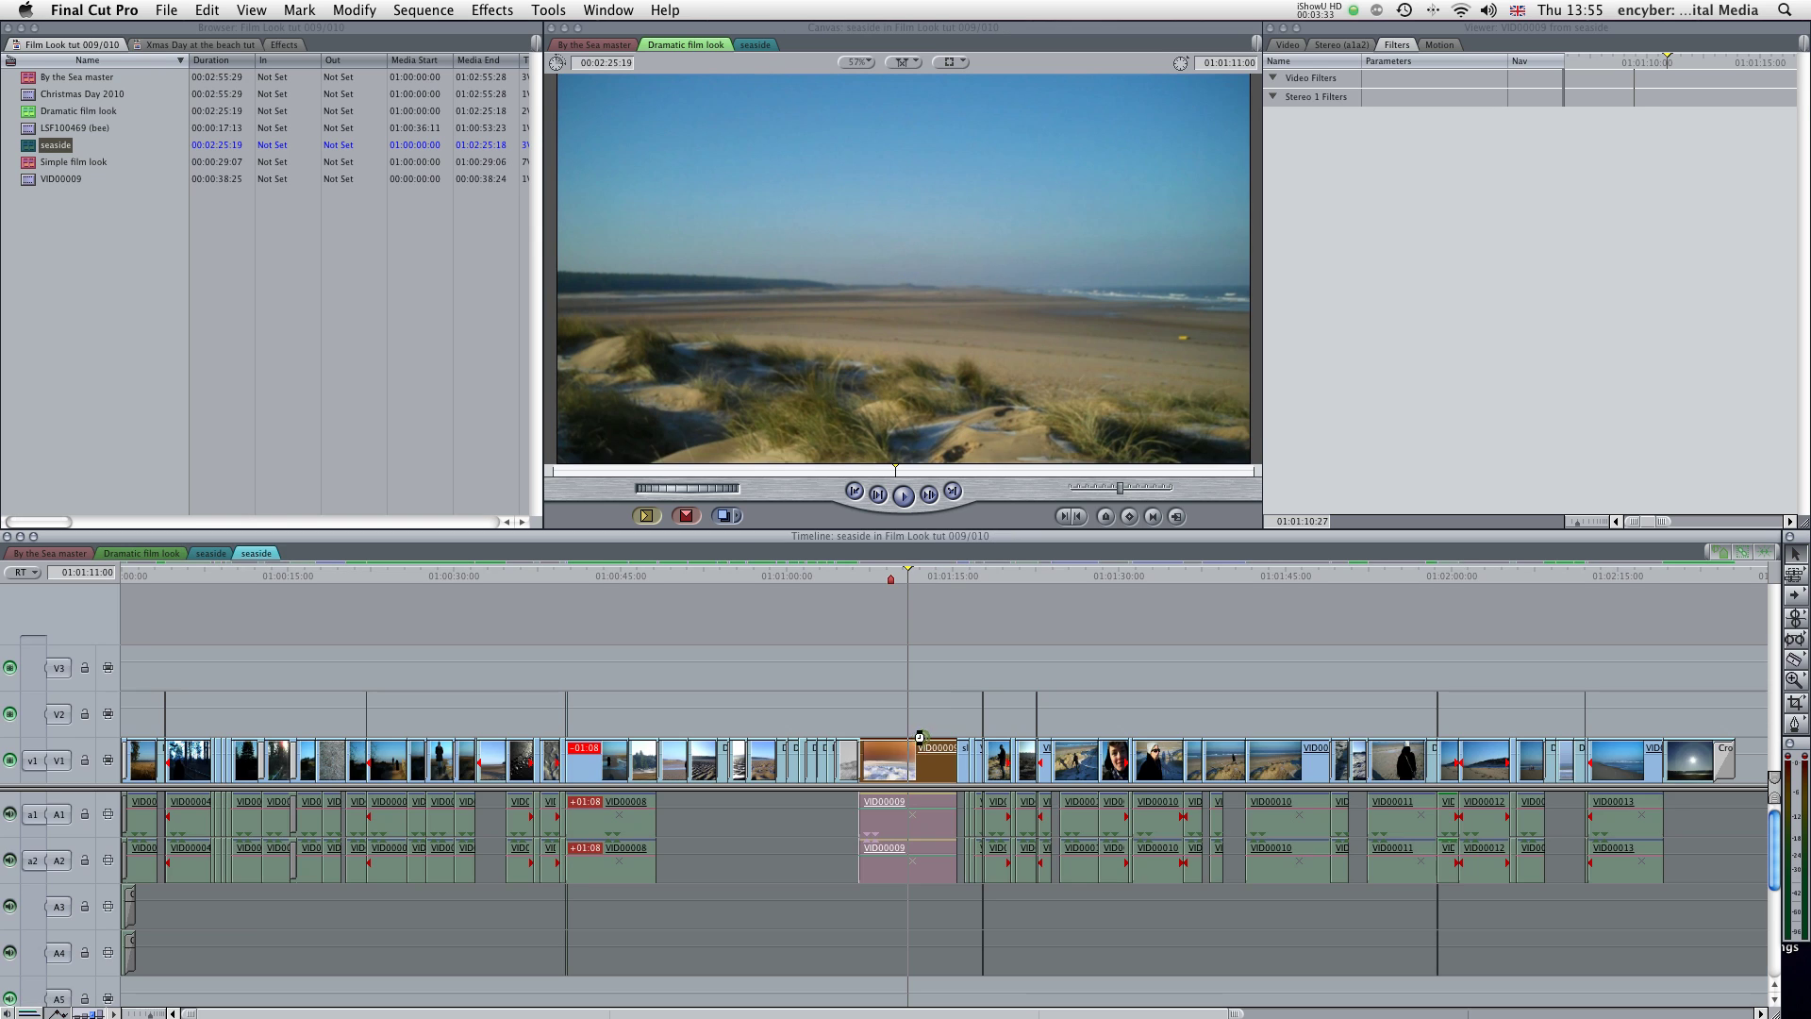
right_click(256, 554)
left_click(294, 559)
left_click(162, 554)
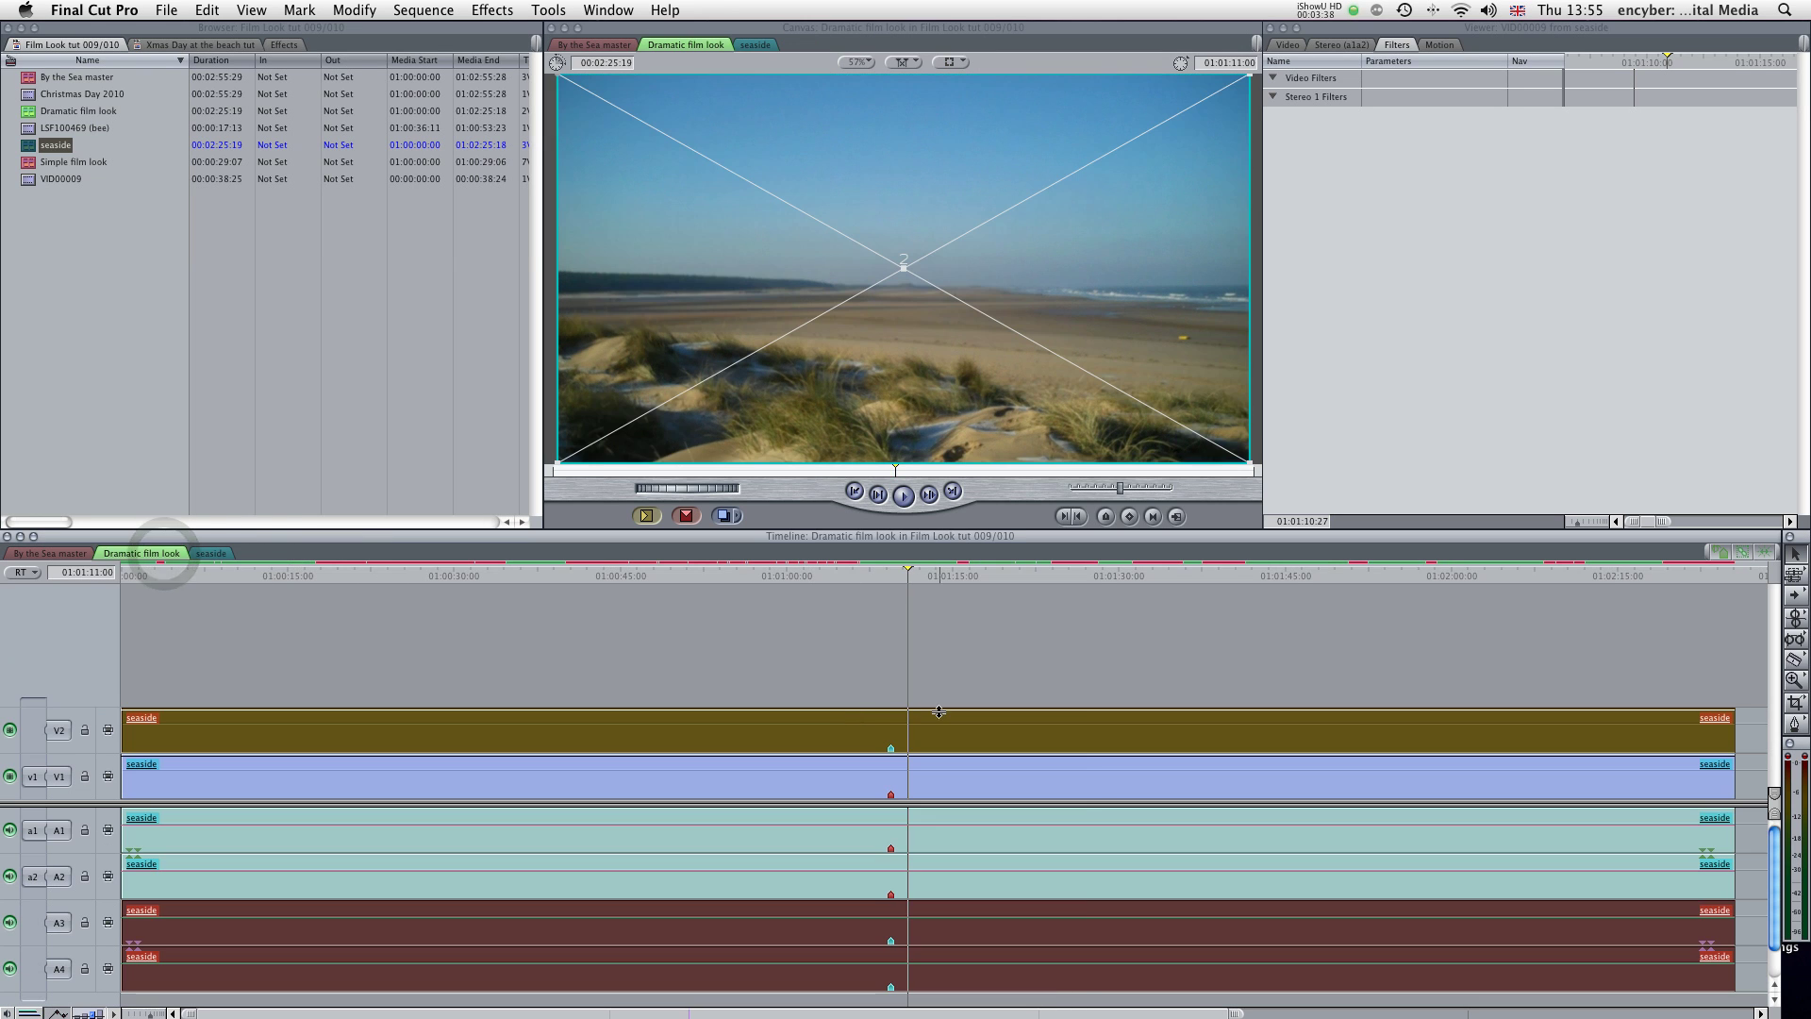
right_click(906, 727)
left_click(944, 733)
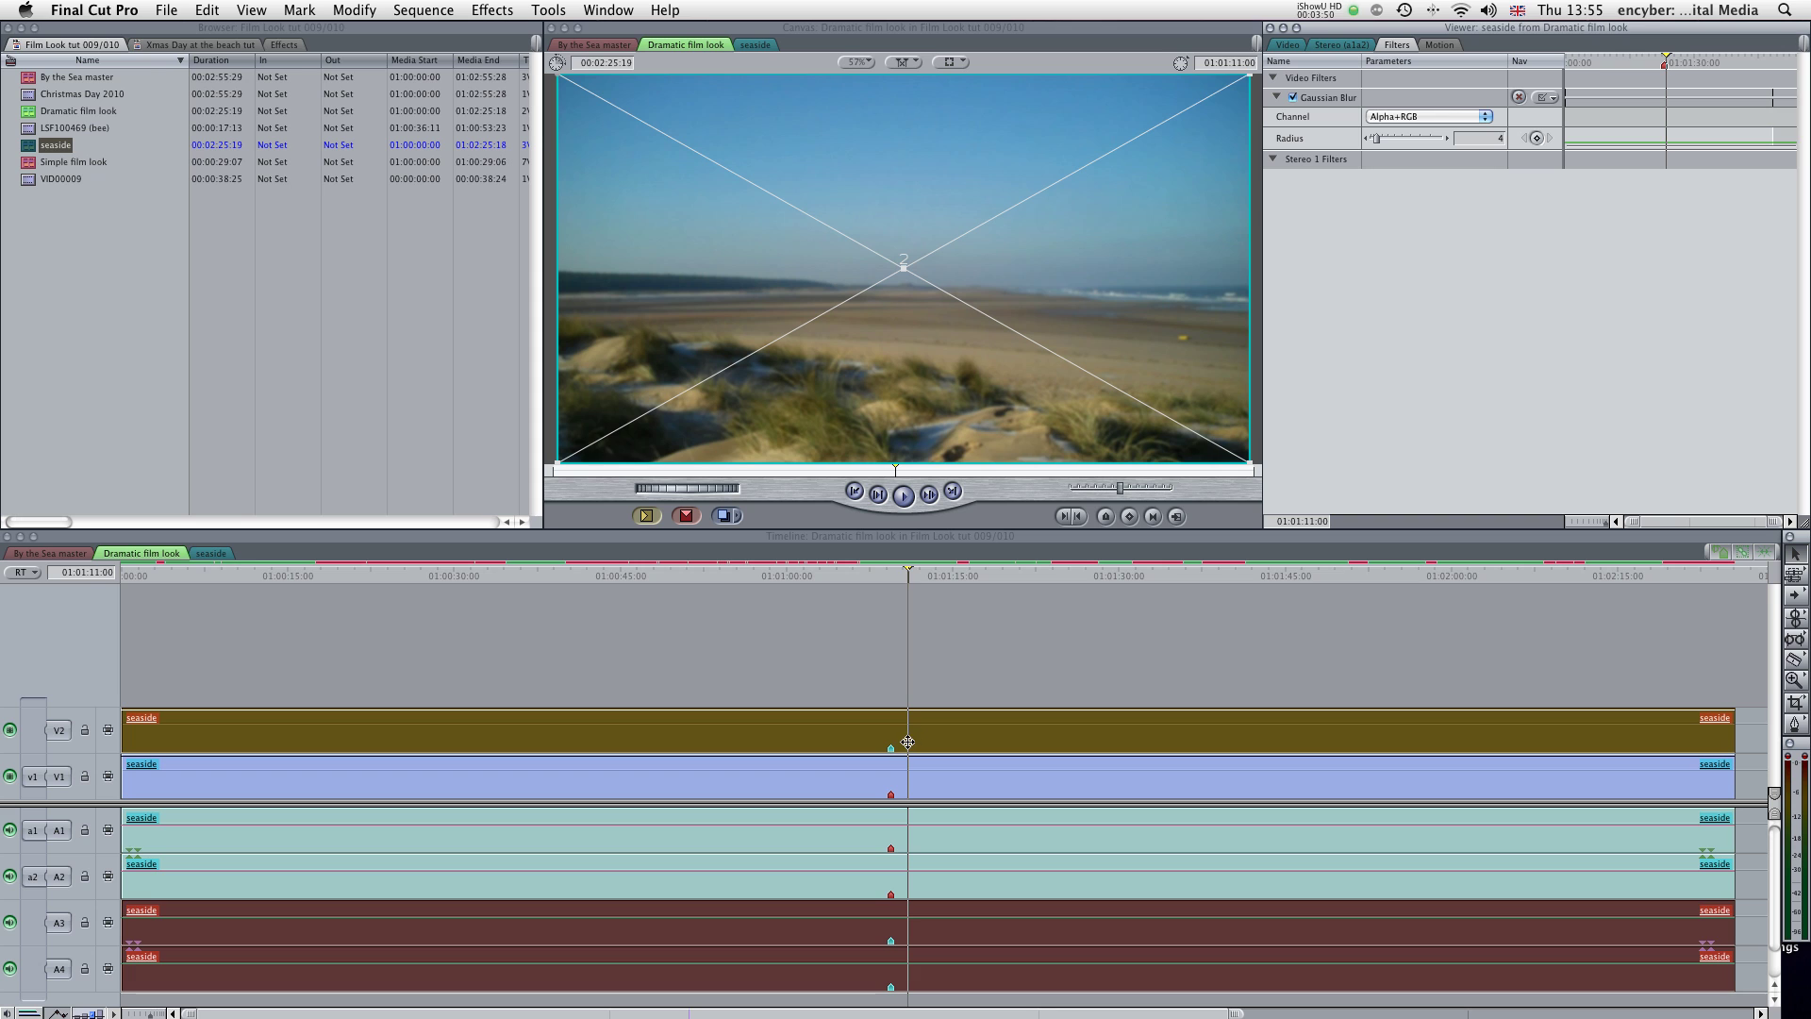
Add a Desaturate filter to the blurred copy and set its amount to about 69.
left_click(489, 10)
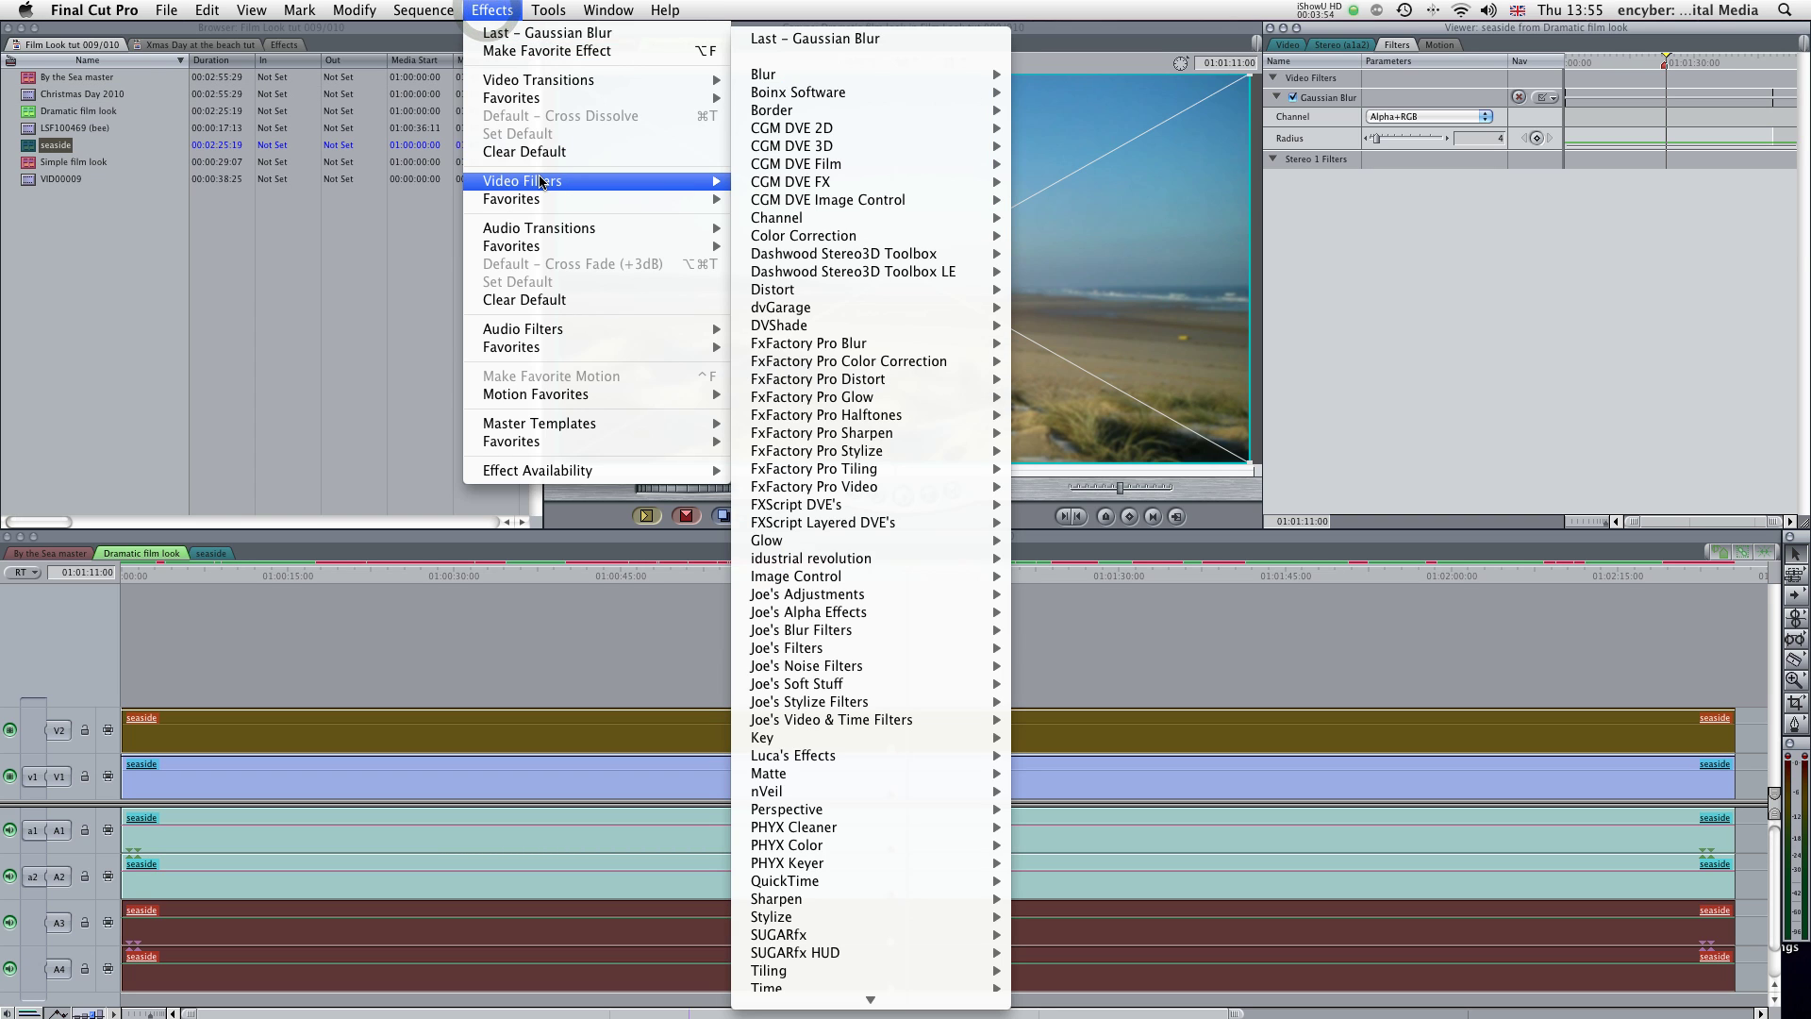
mouse_move(817, 577)
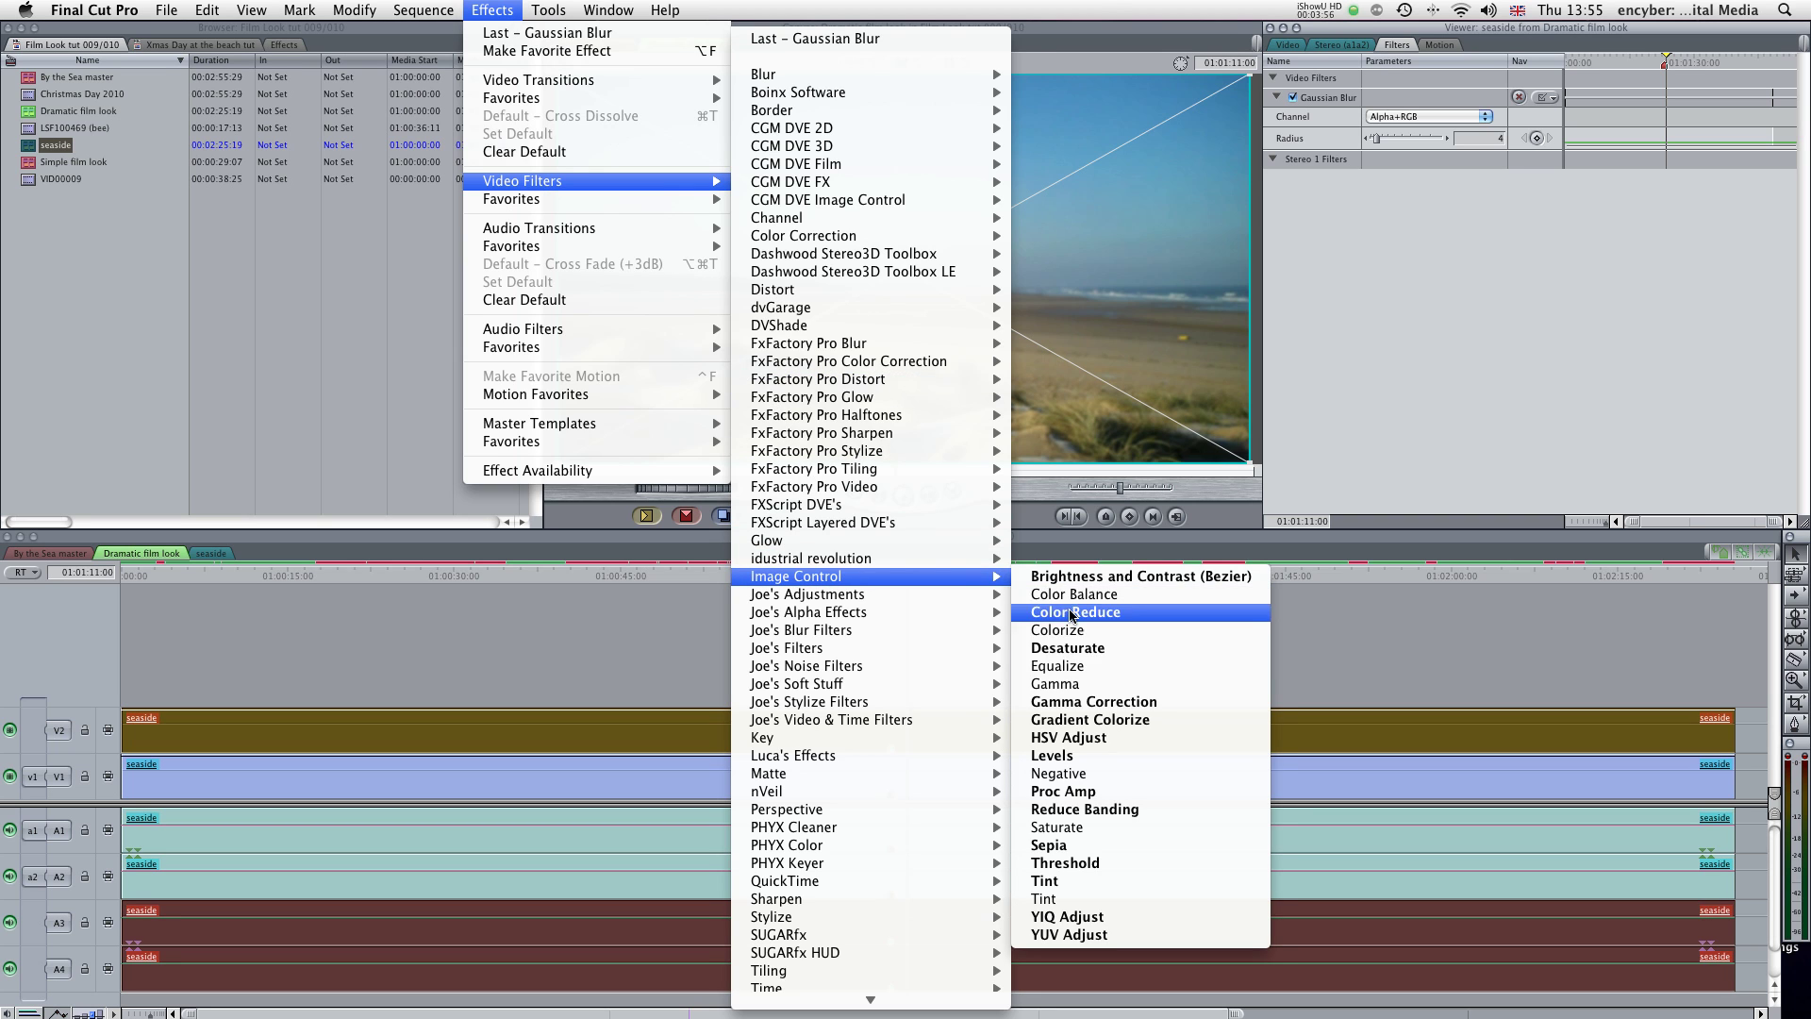
left_click(1066, 648)
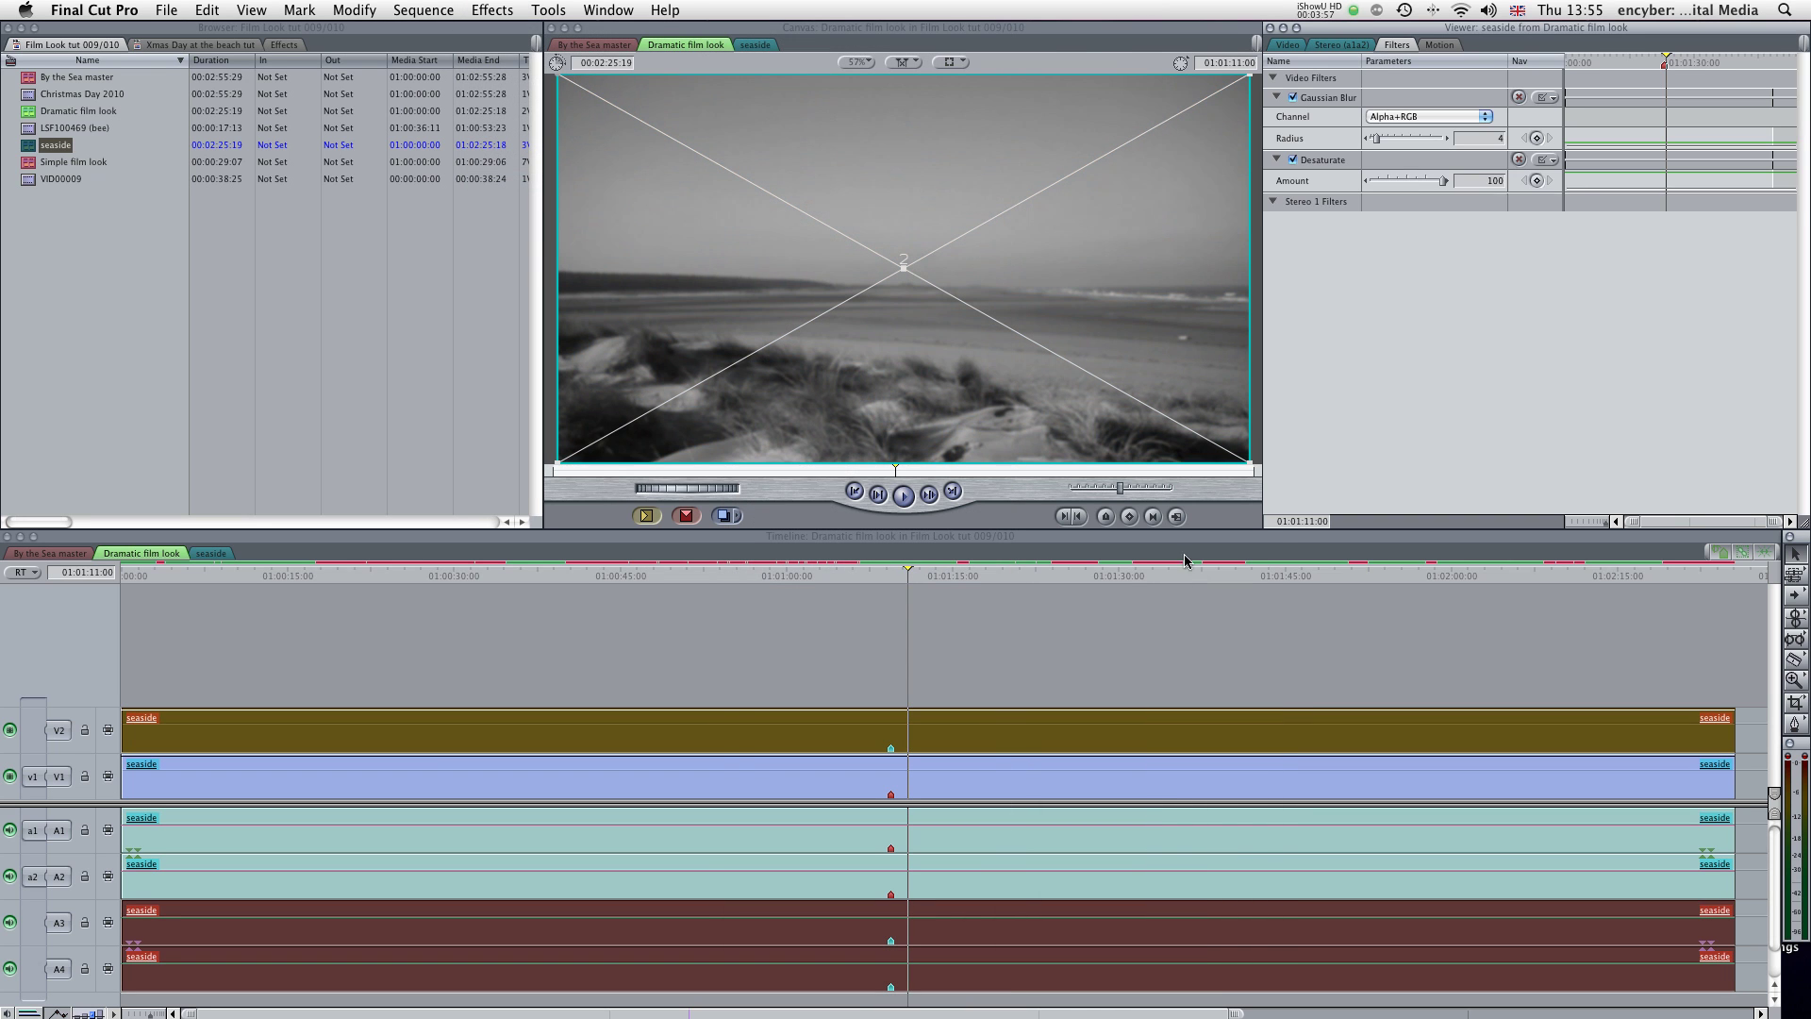
left_click(1411, 183)
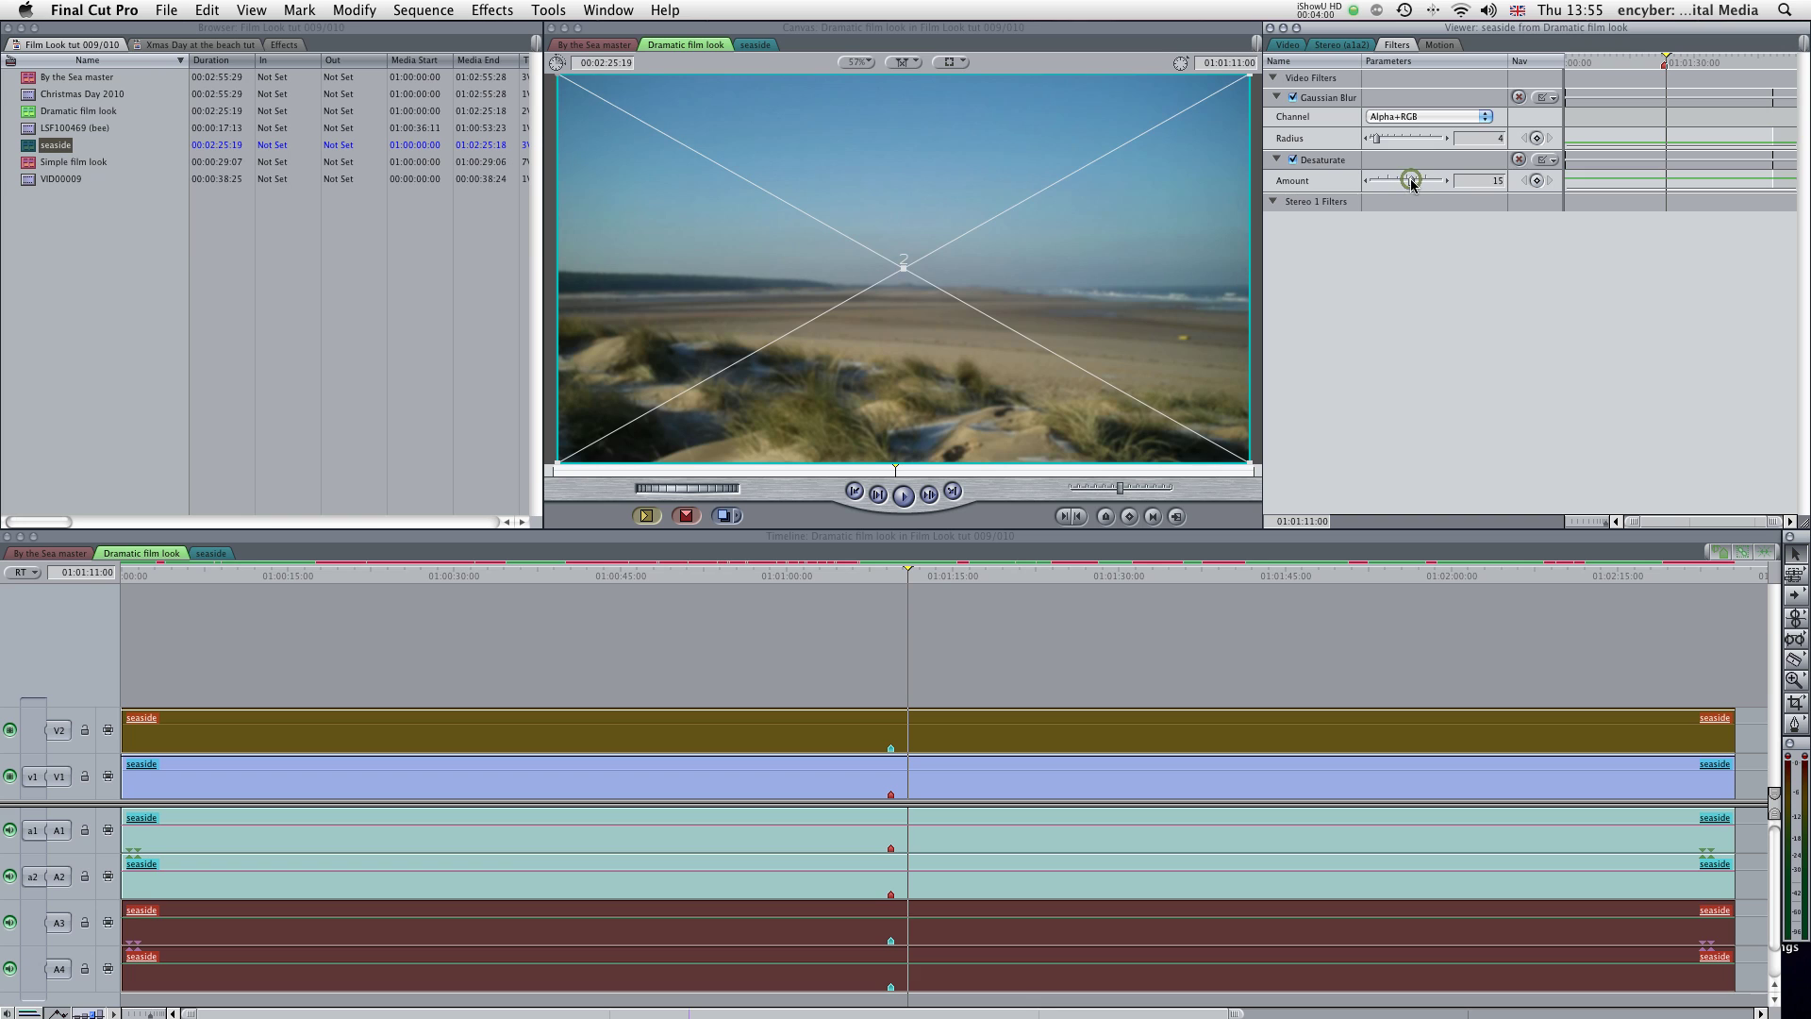
left_click_drag(1426, 184, 1428, 186)
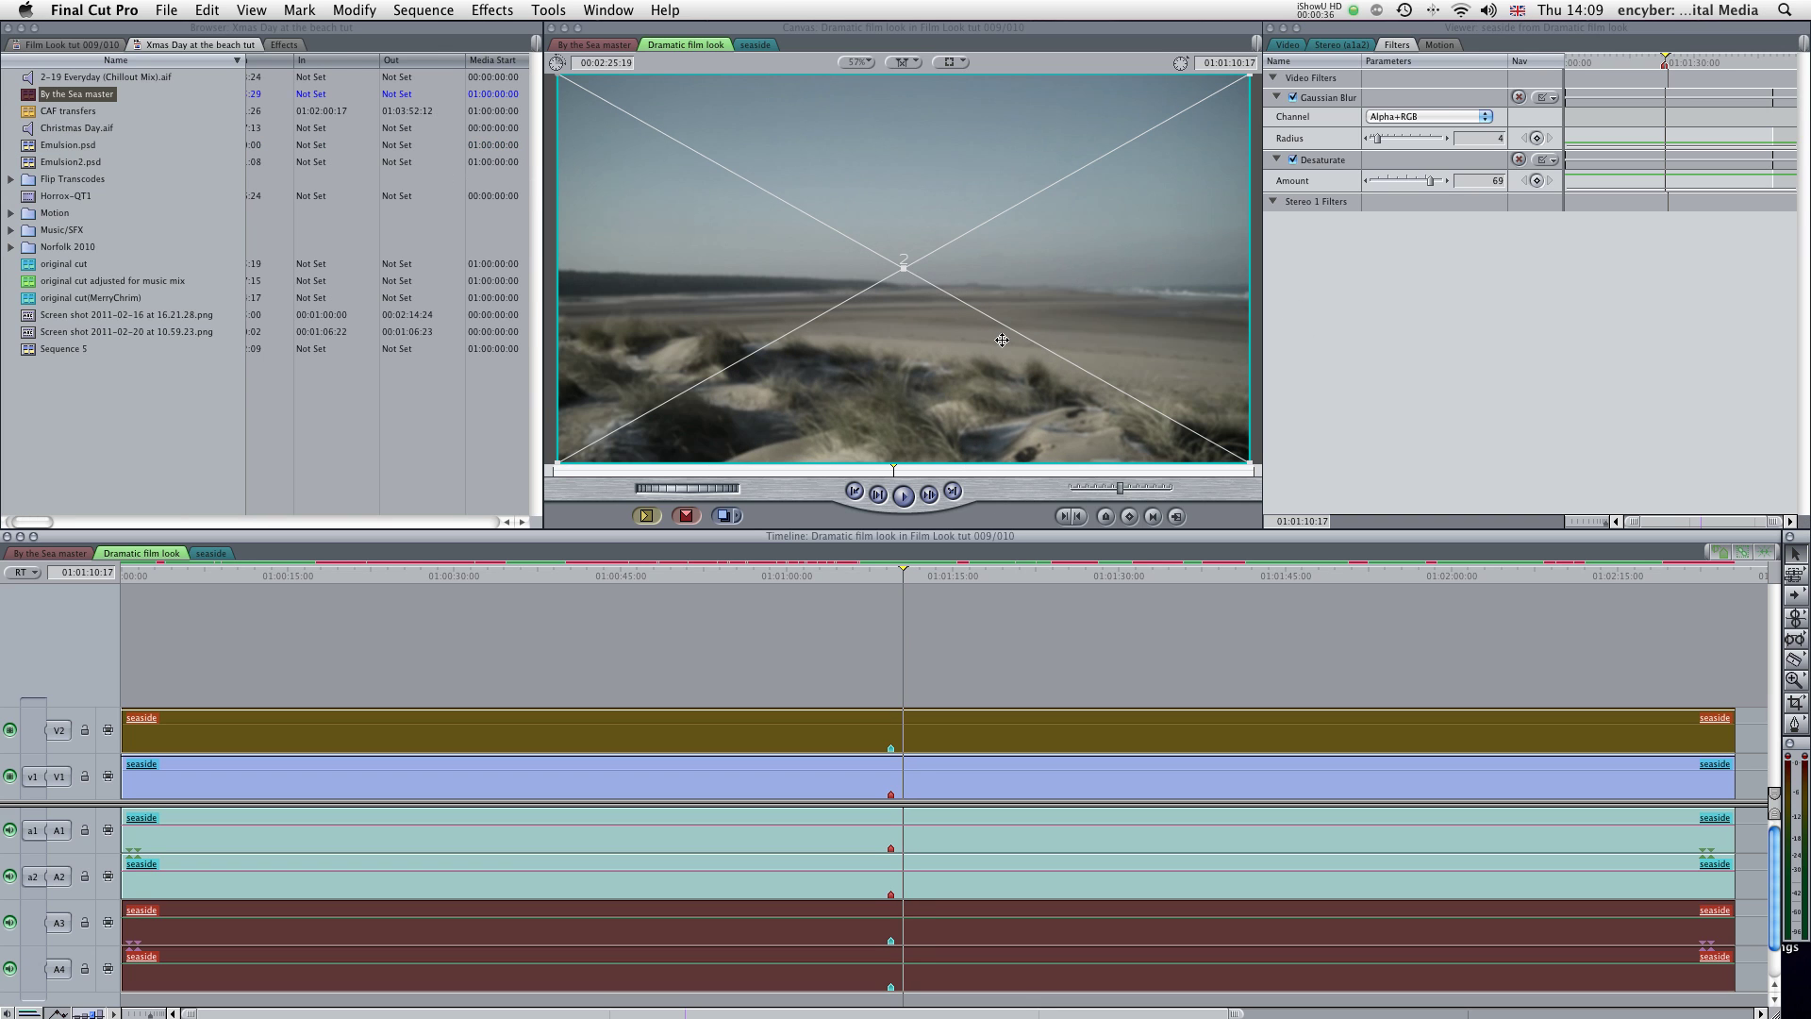
Set the upper seaside clip's composite mode to Overlay.
right_click(920, 718)
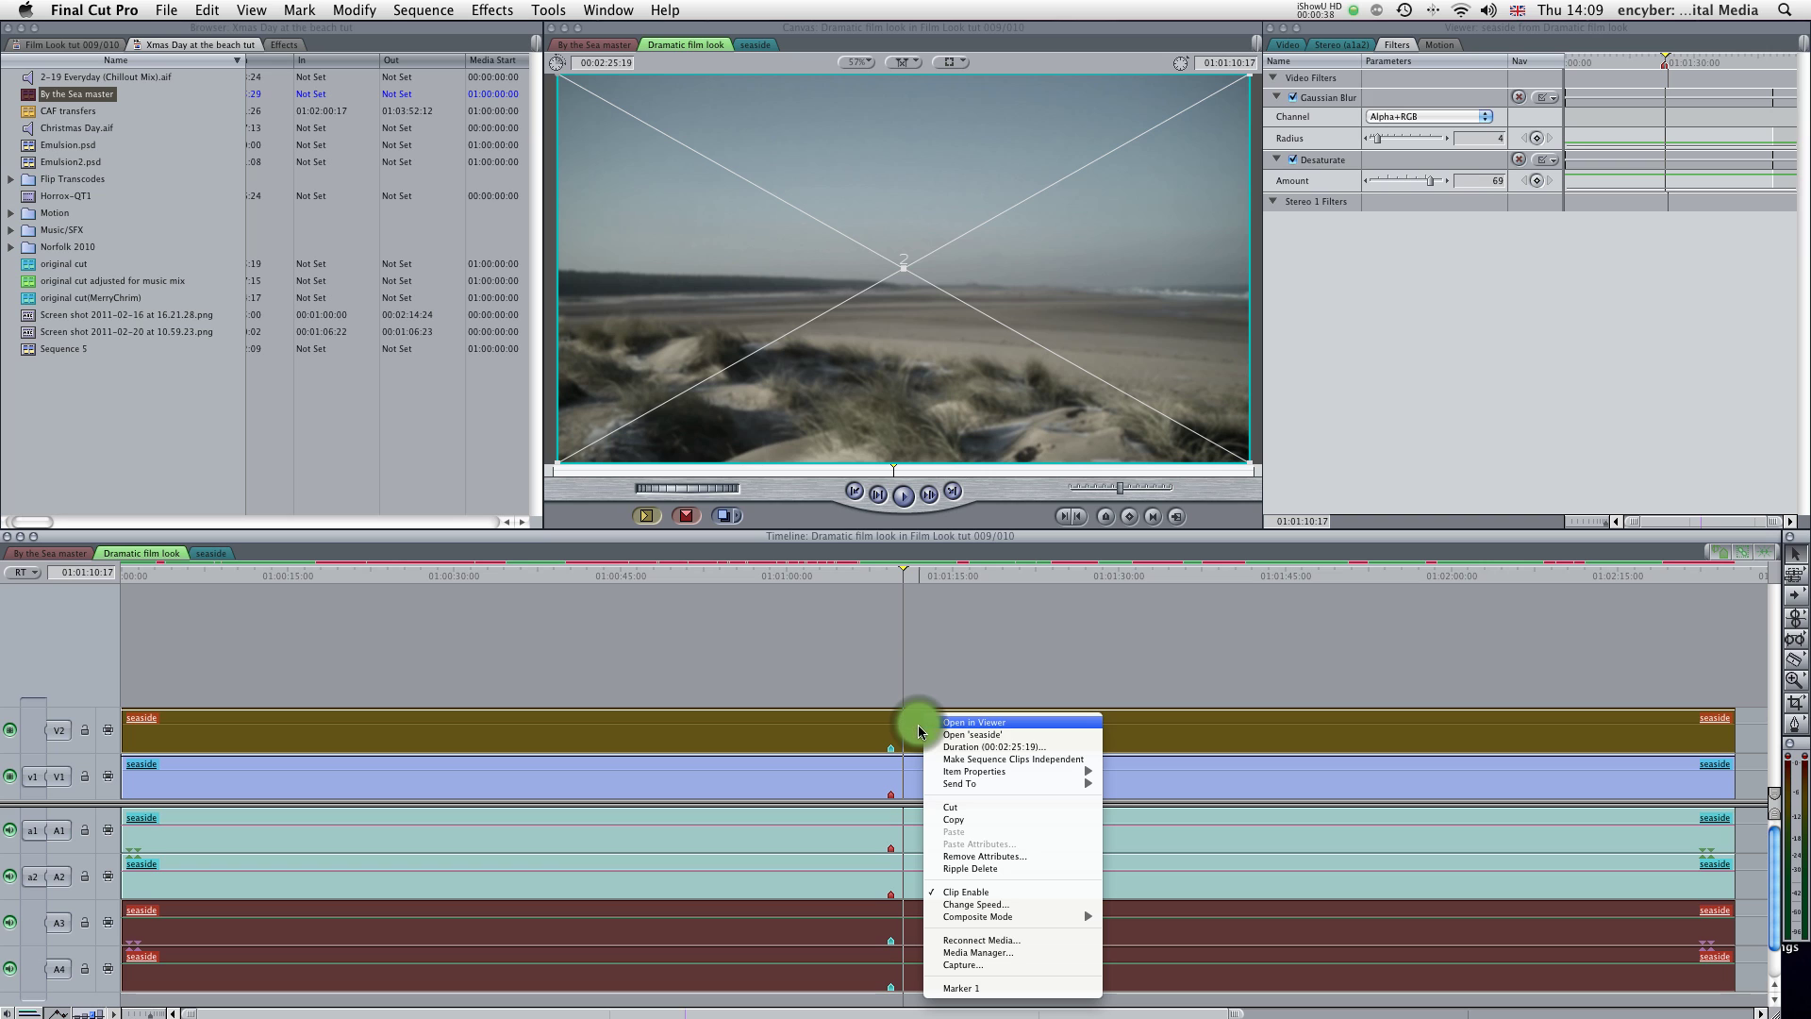
mouse_move(1056, 915)
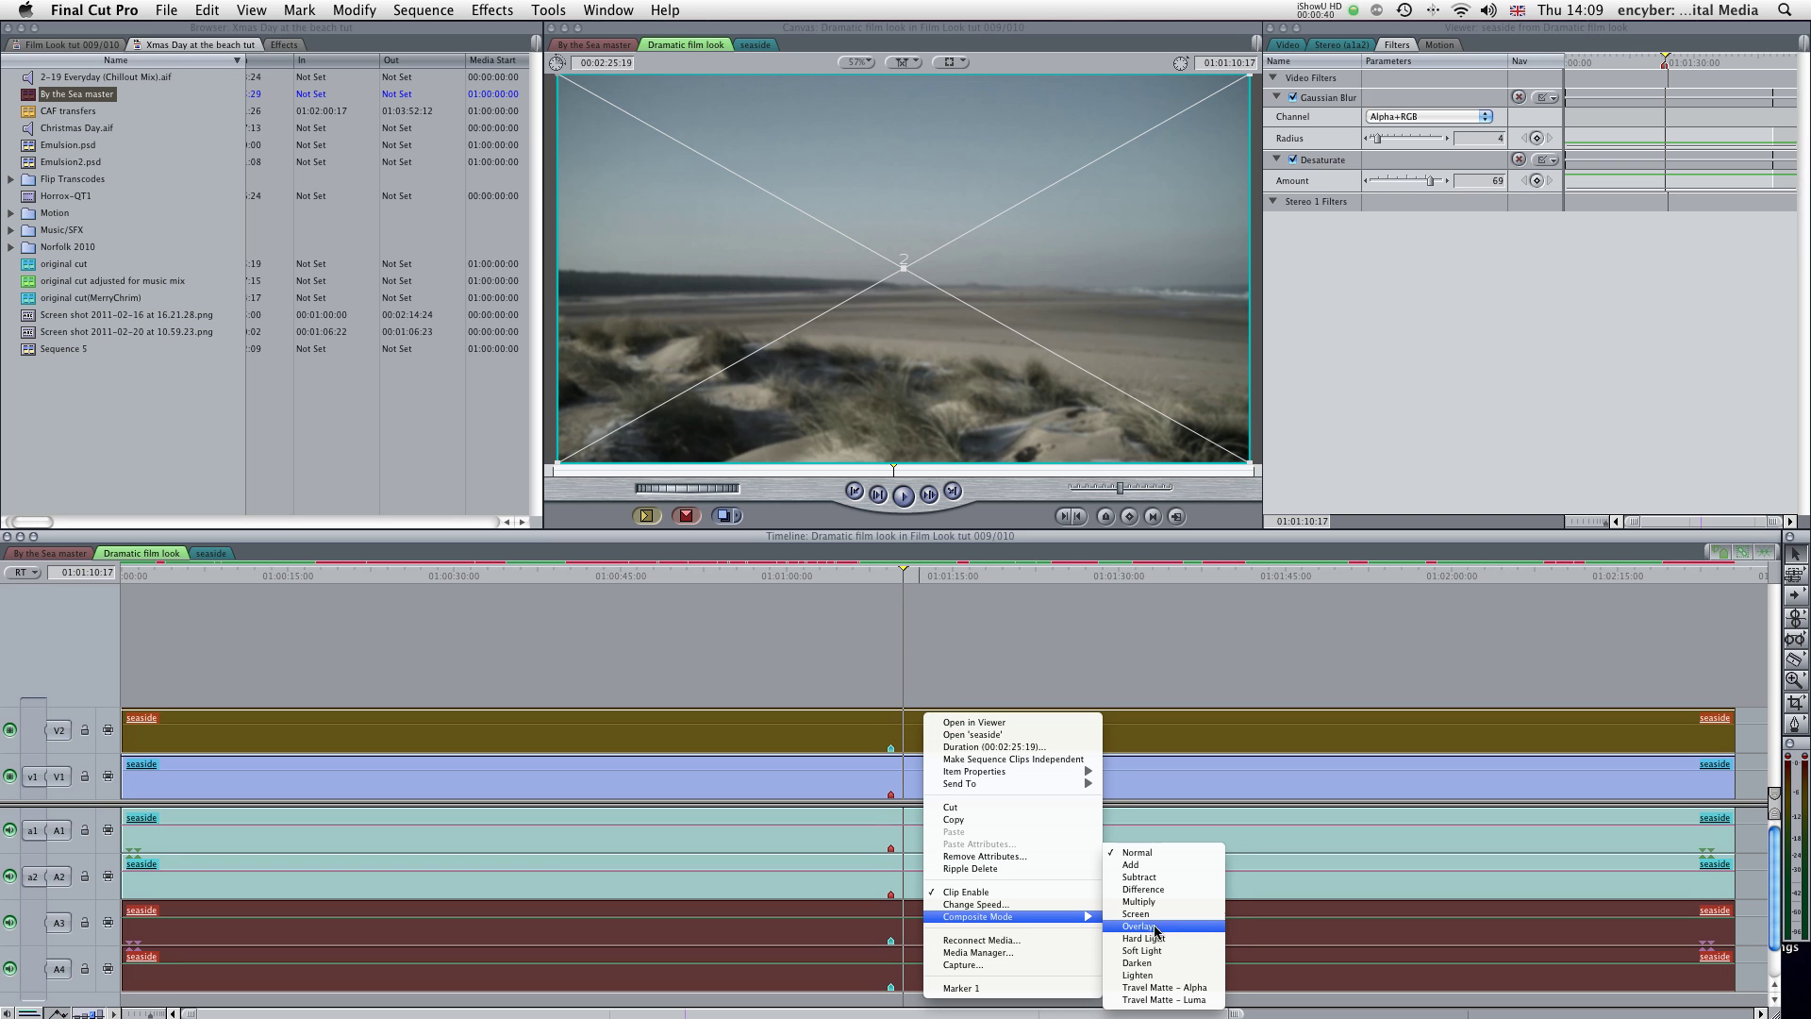
left_click(1209, 930)
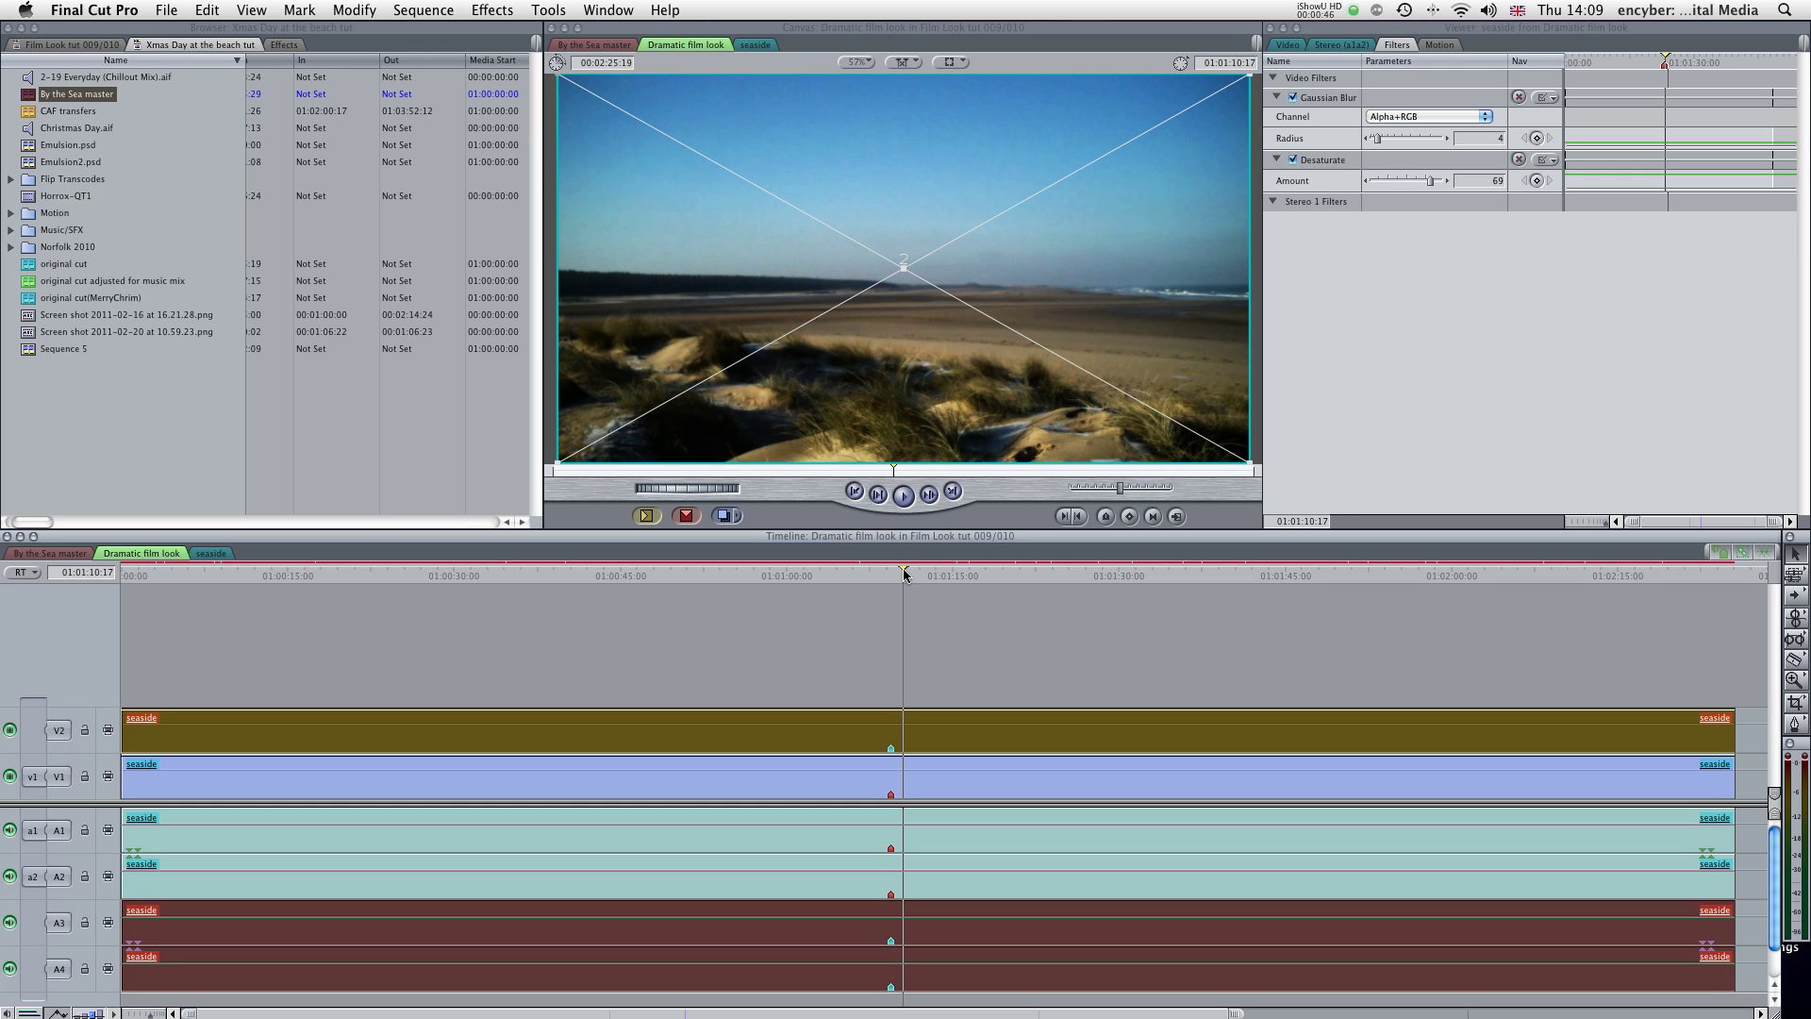
Disable and re-enable the upper clip to compare the Overlay look.
right_click(925, 722)
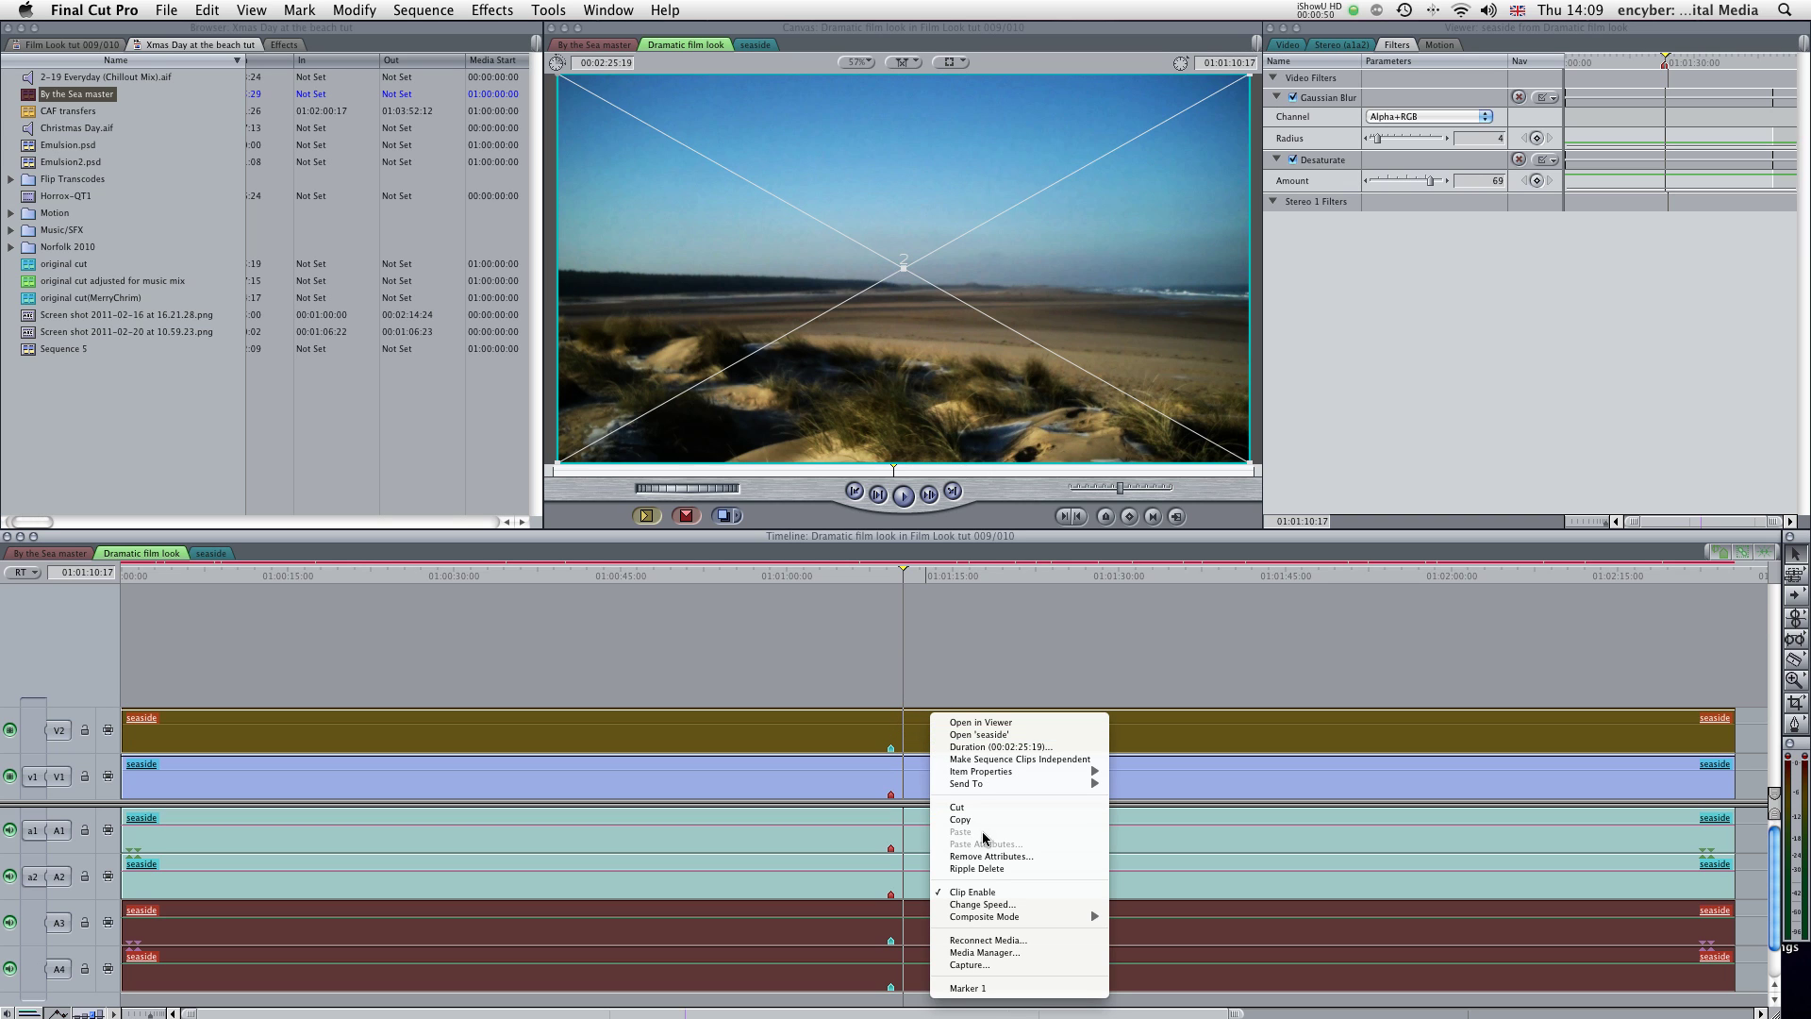
left_click(984, 896)
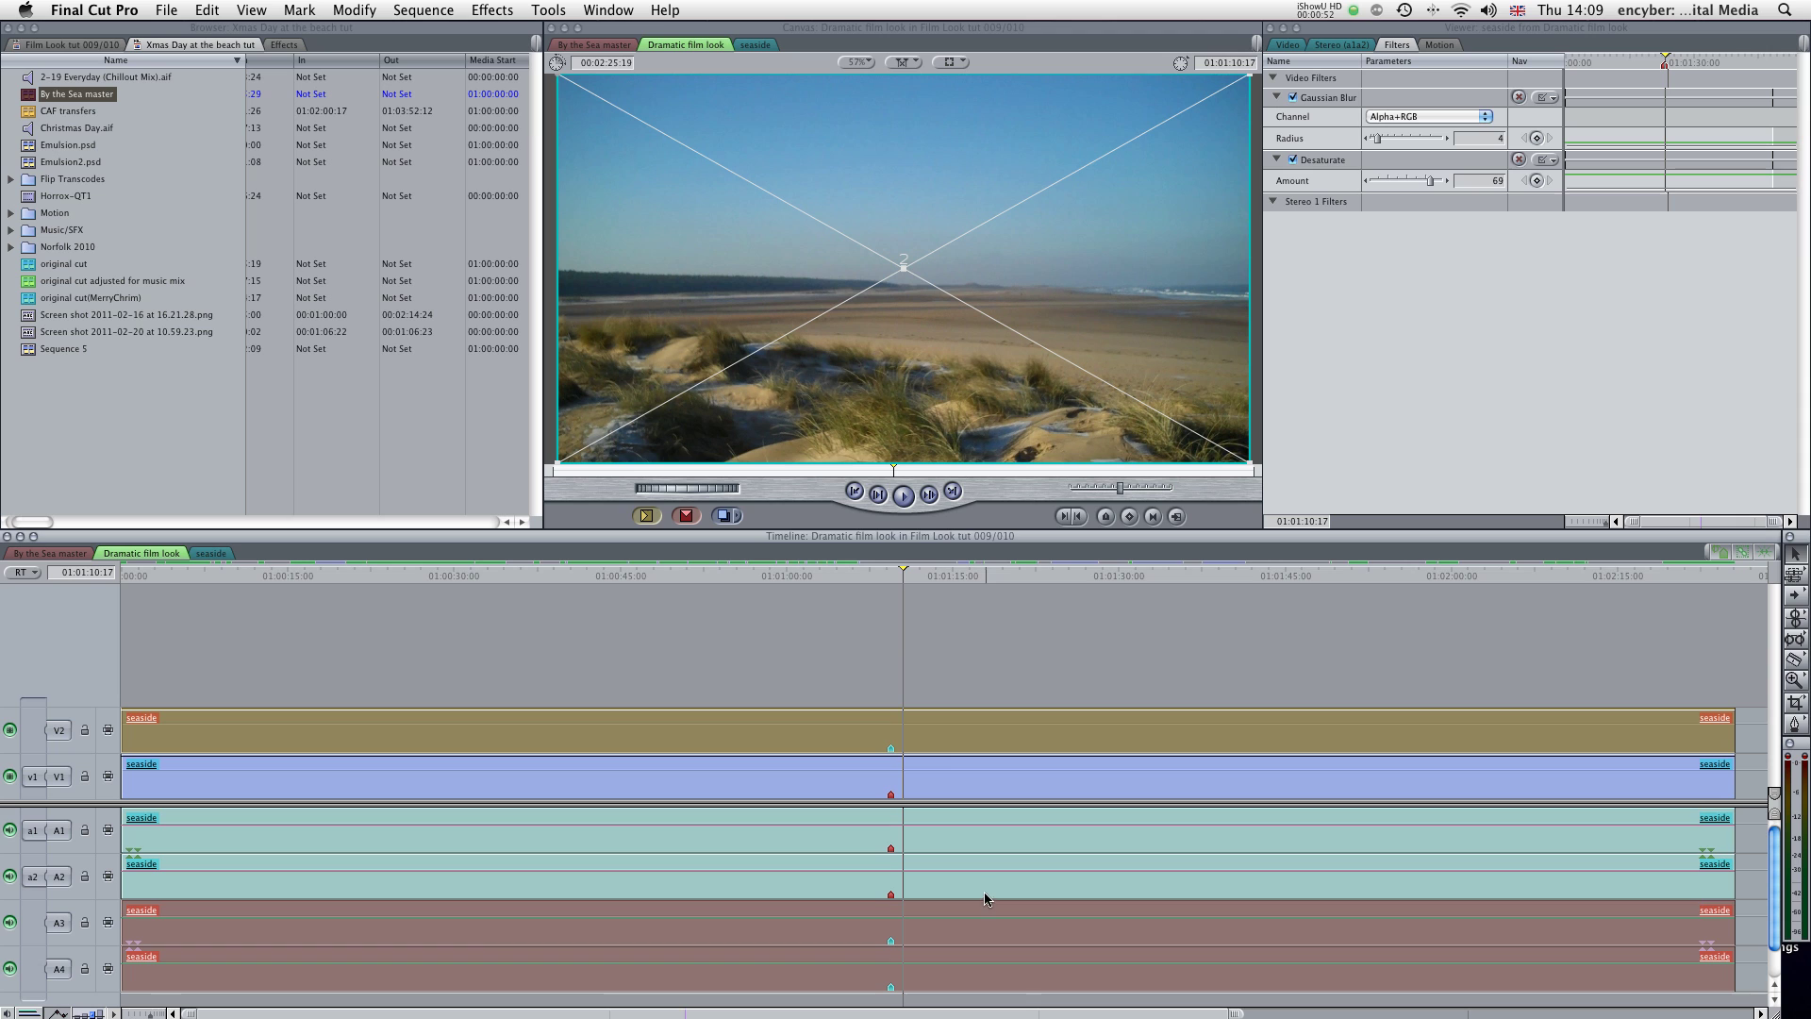
right_click(913, 736)
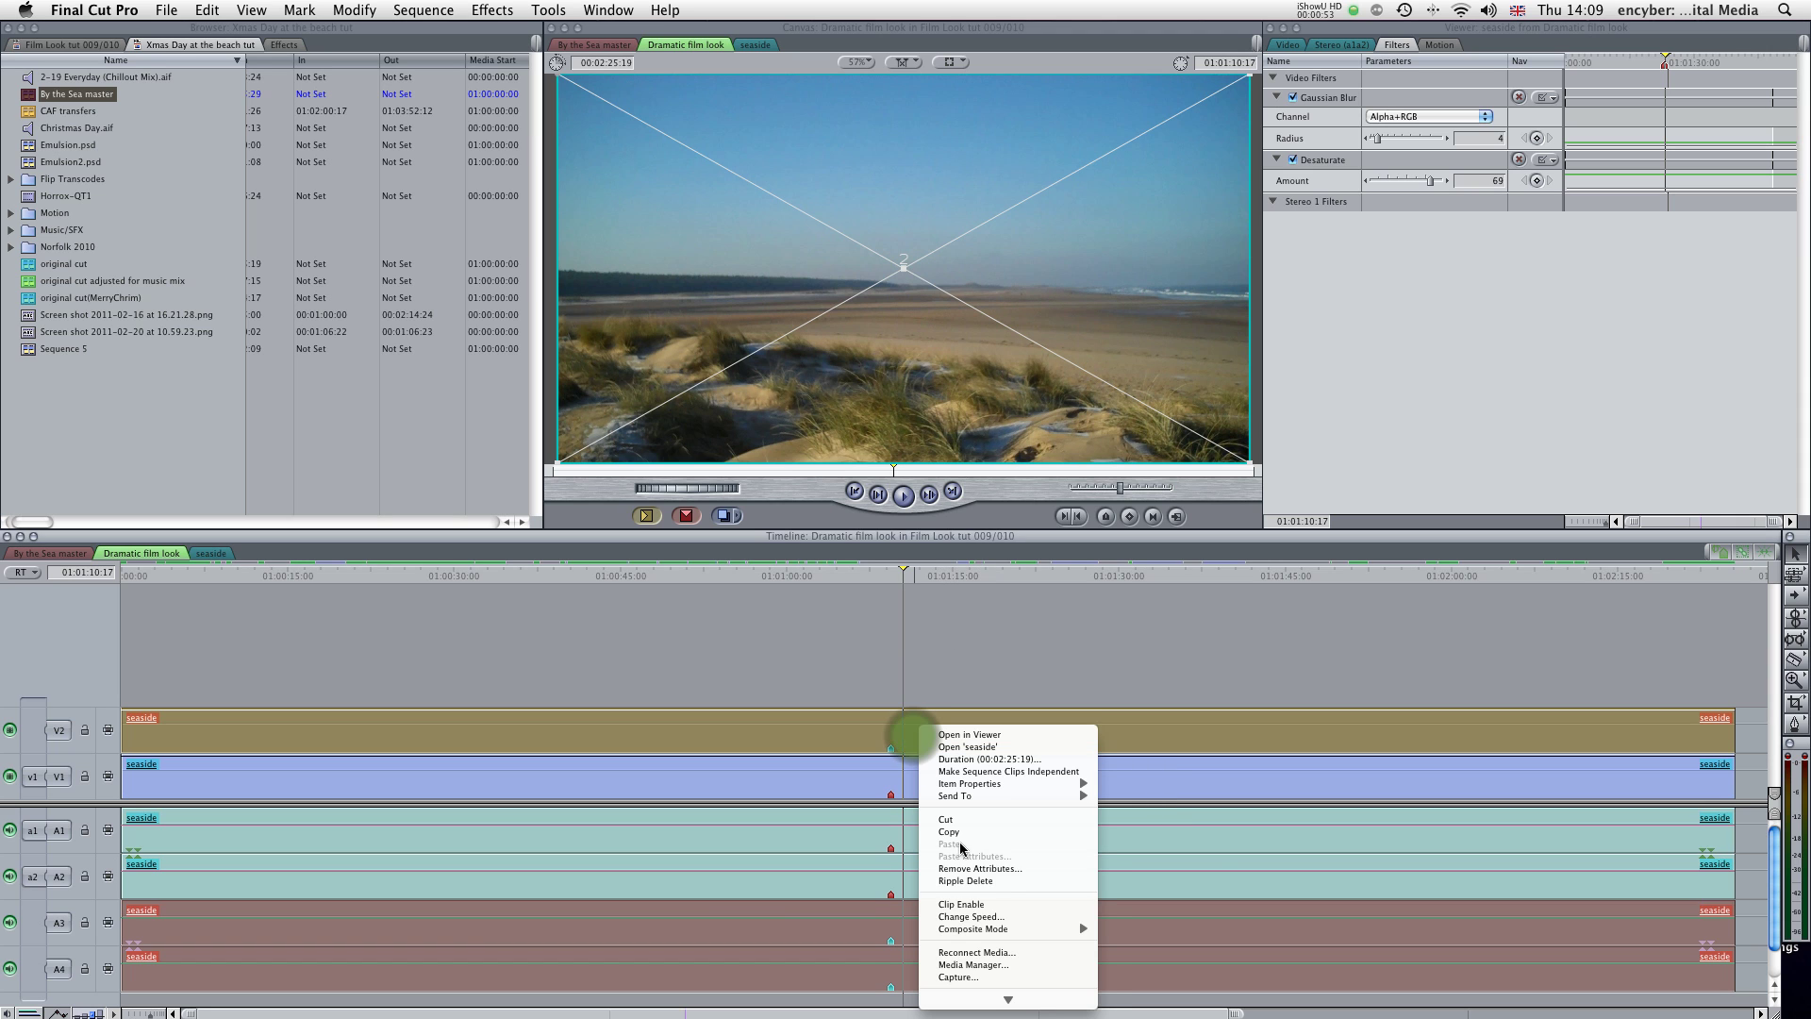
left_click(1002, 906)
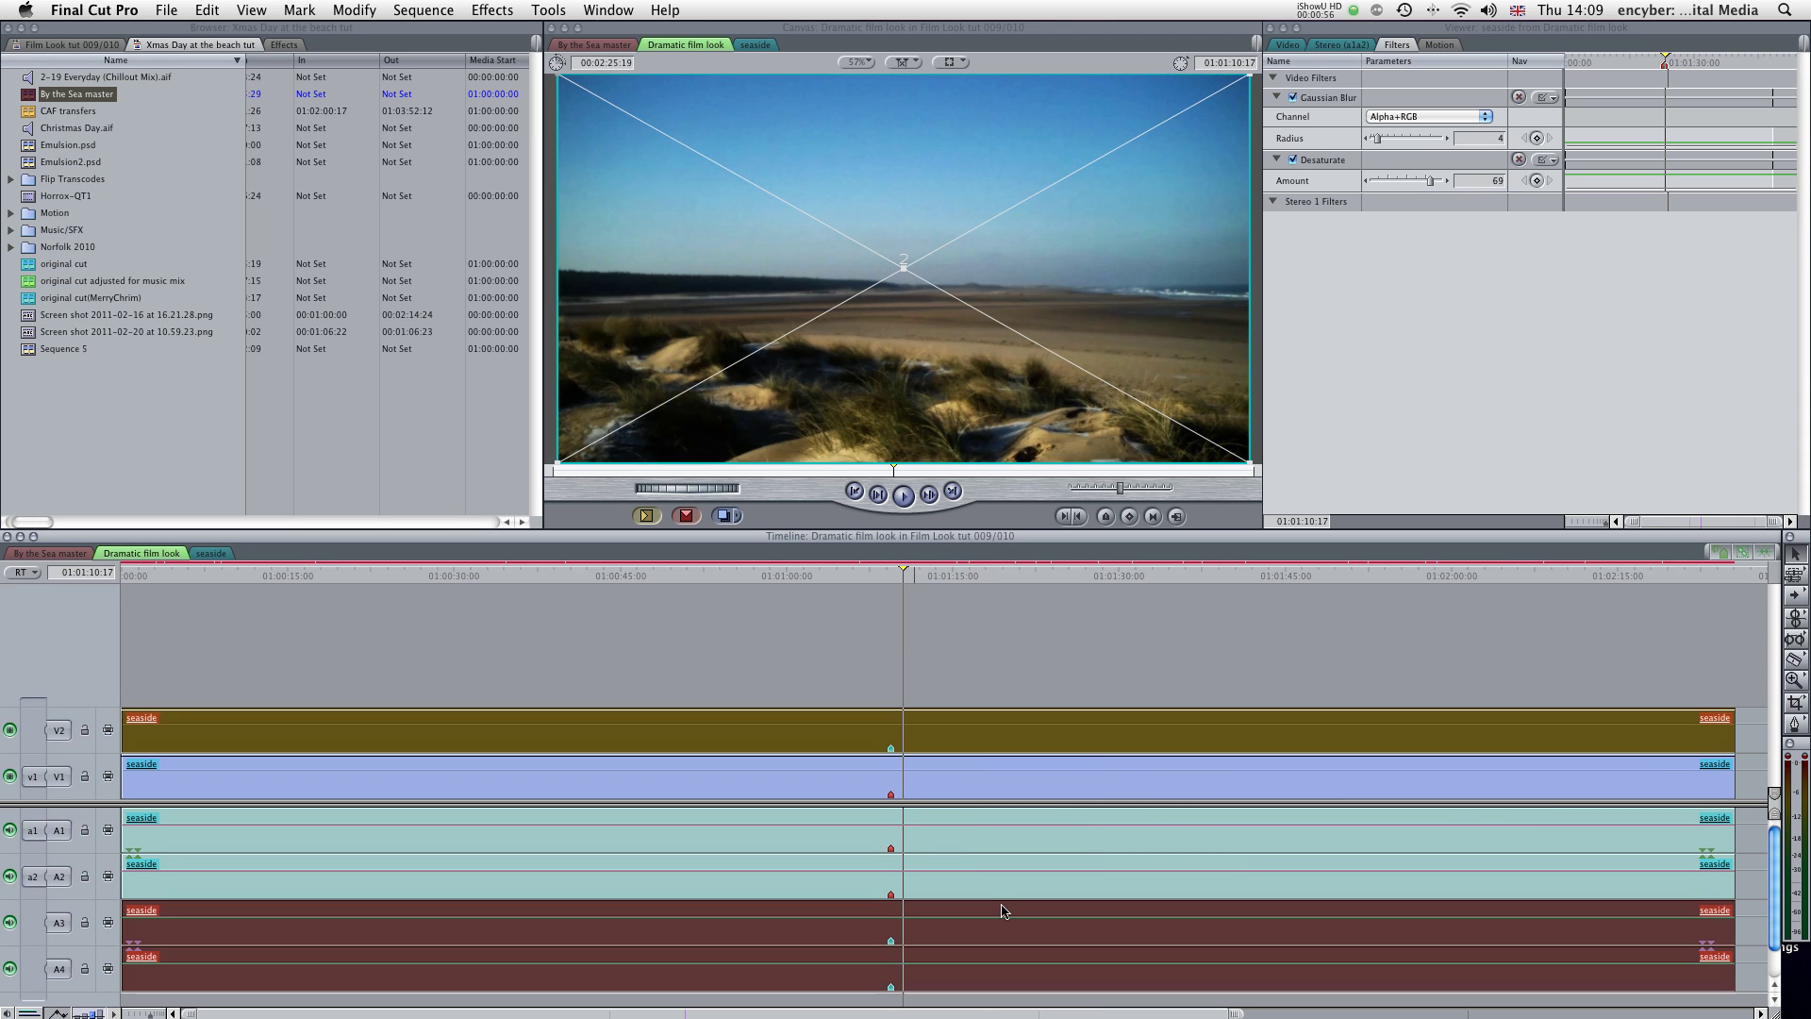
Select the lower V1 seaside clip at 01:01:10:19 and open it in the Viewer.
left_click(881, 652)
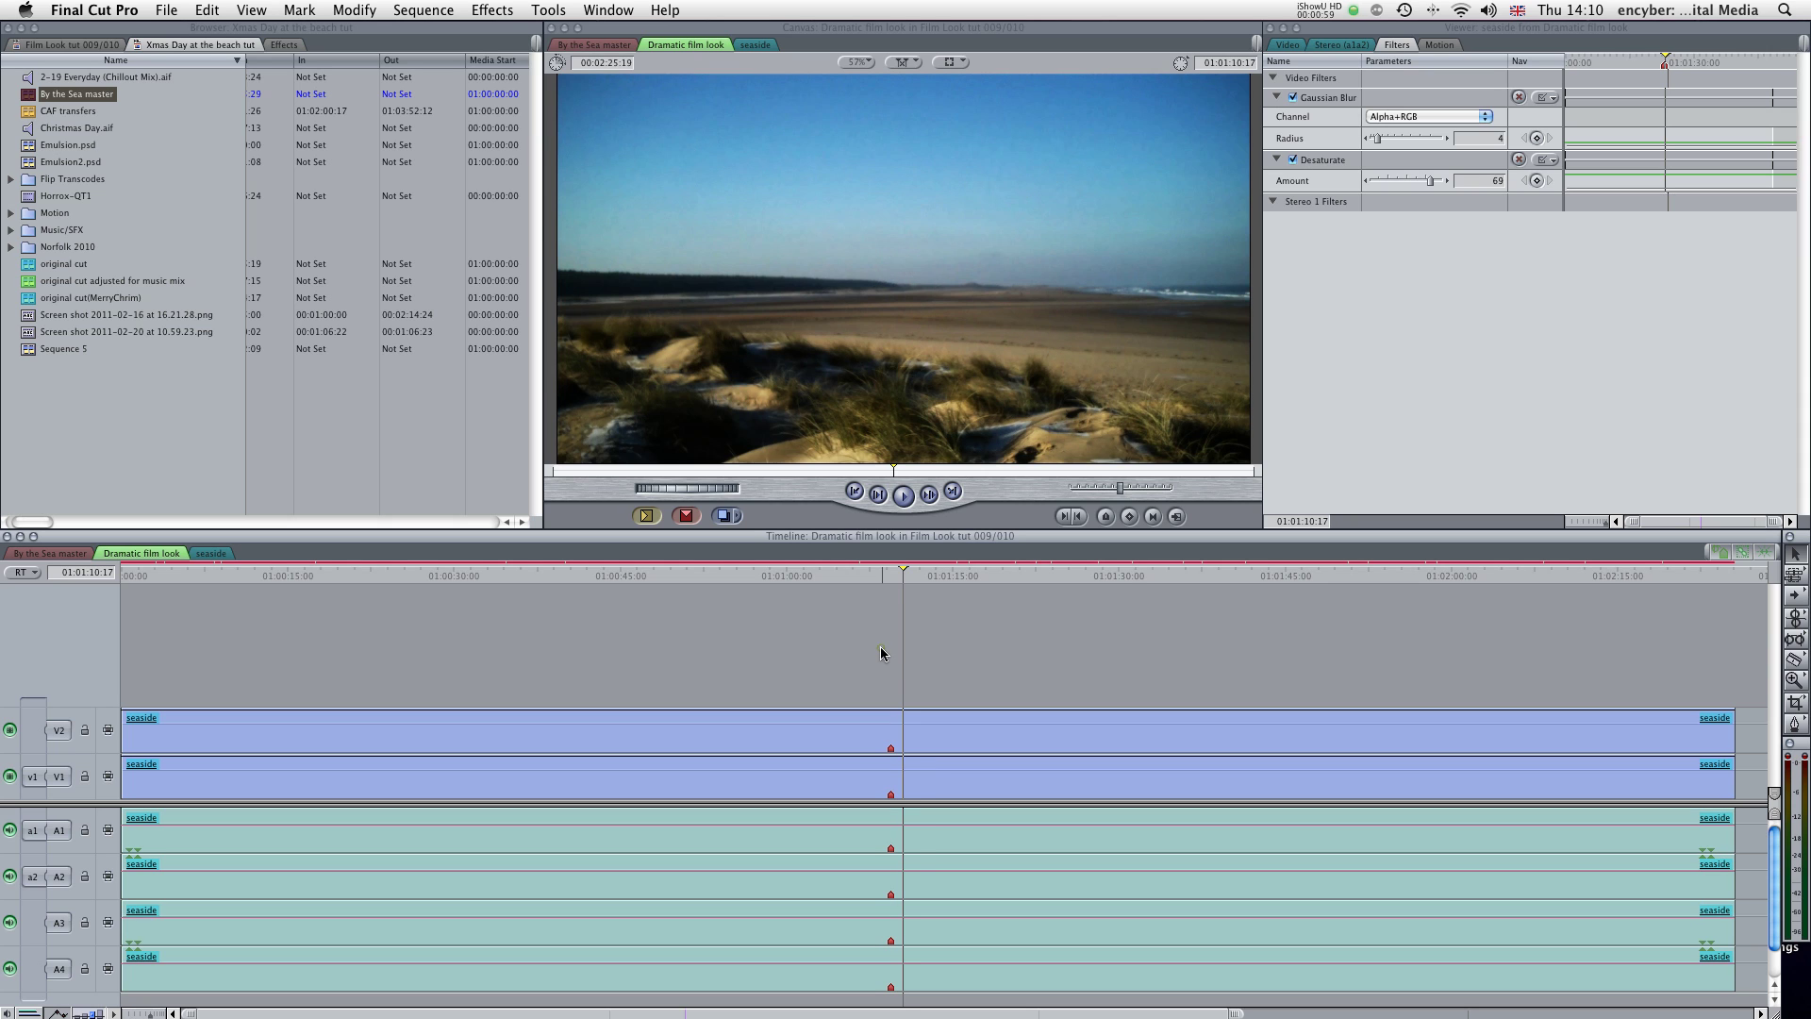
left_click(905, 577)
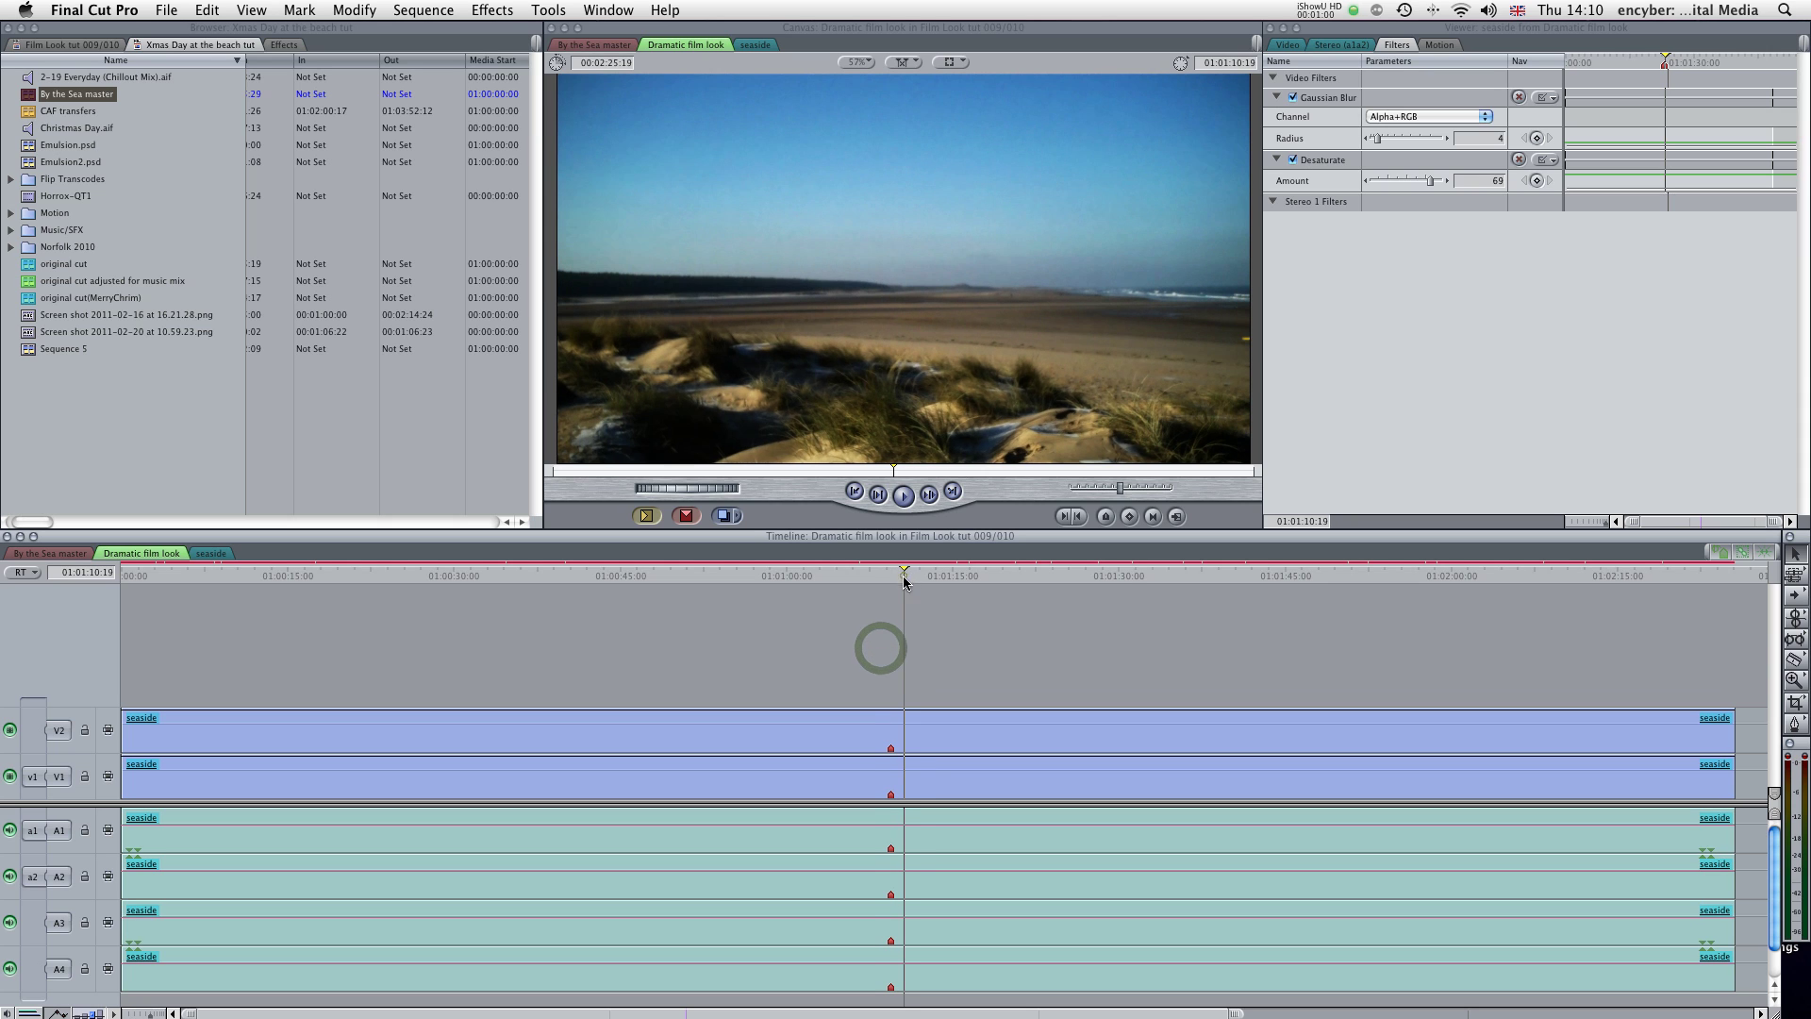
left_click(912, 782)
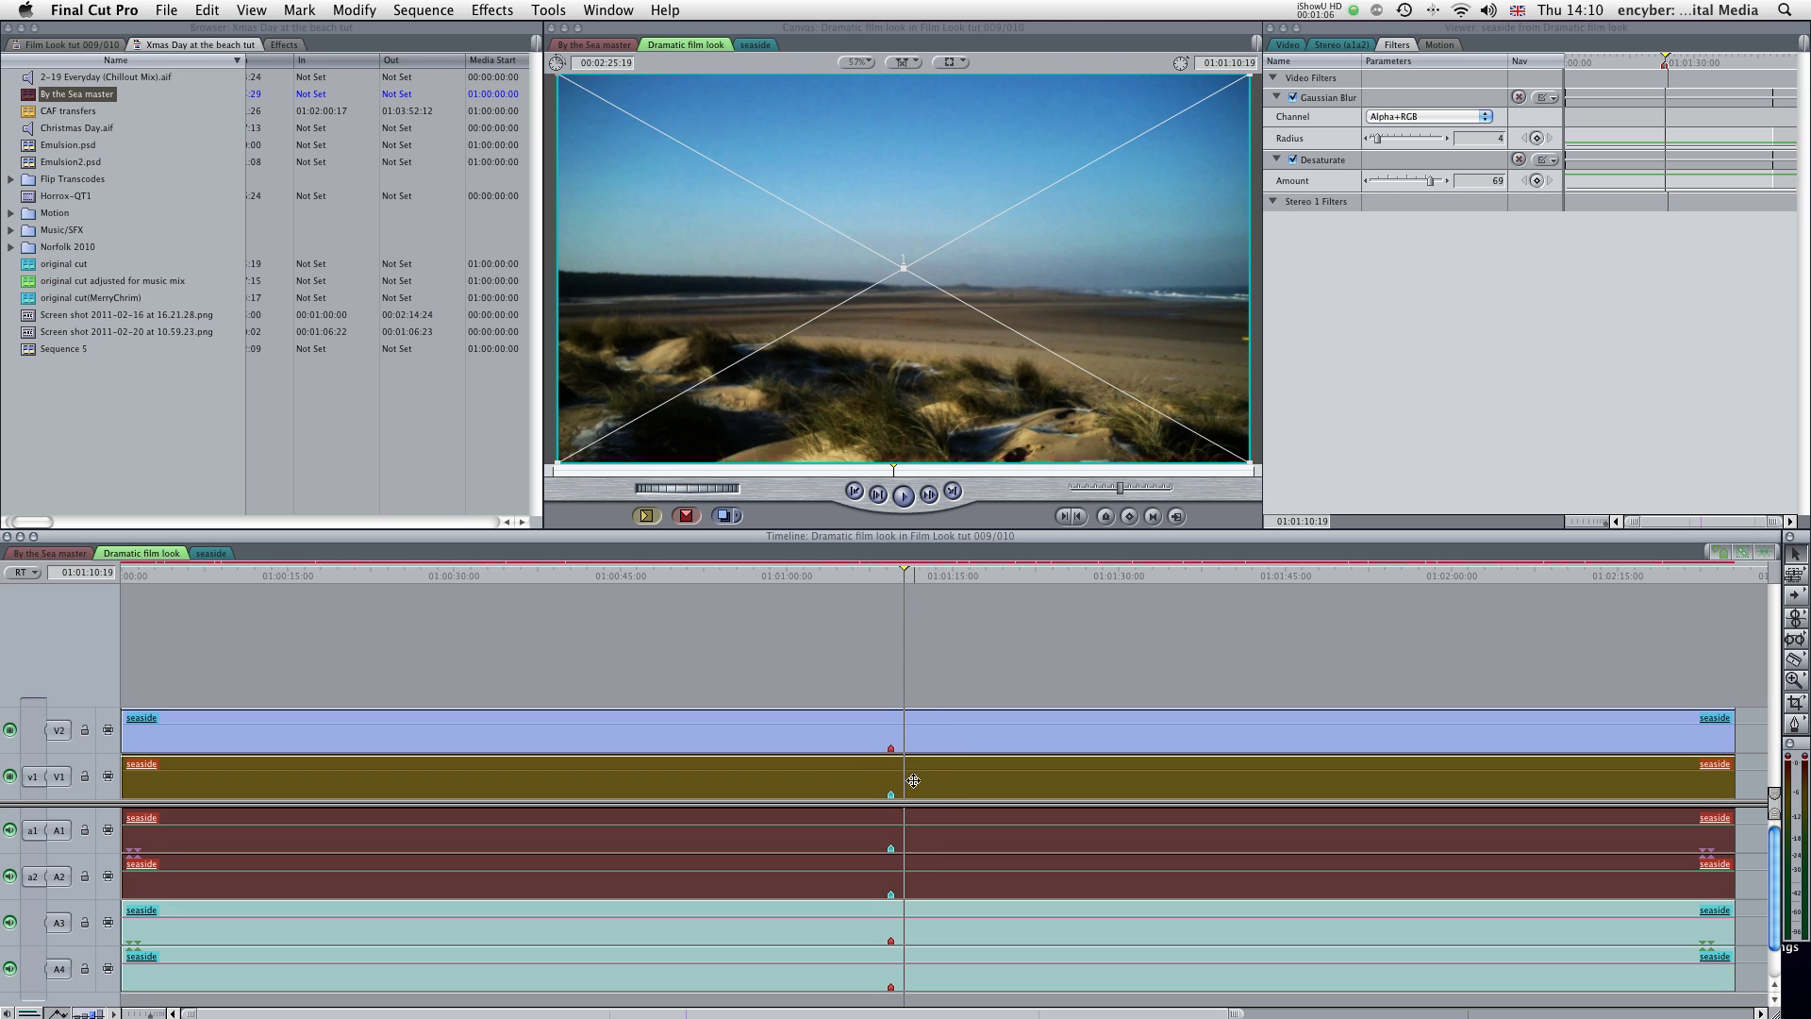
right_click(914, 780)
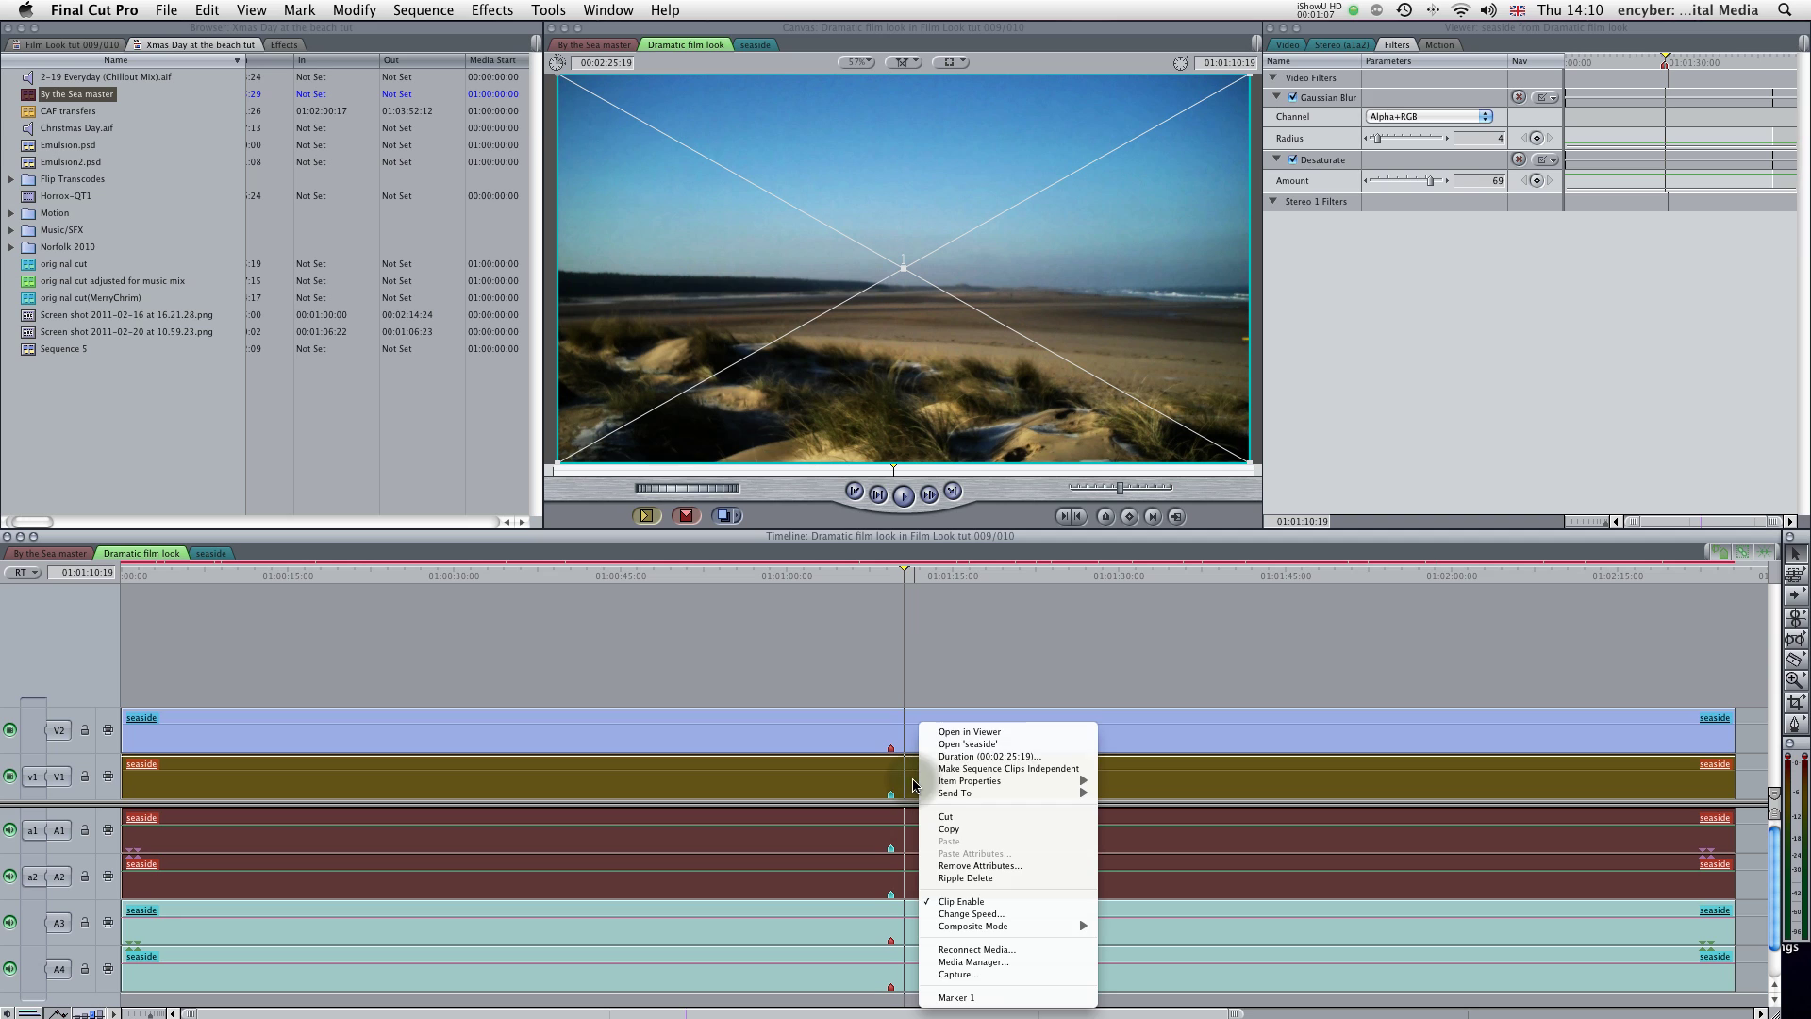
left_click(981, 733)
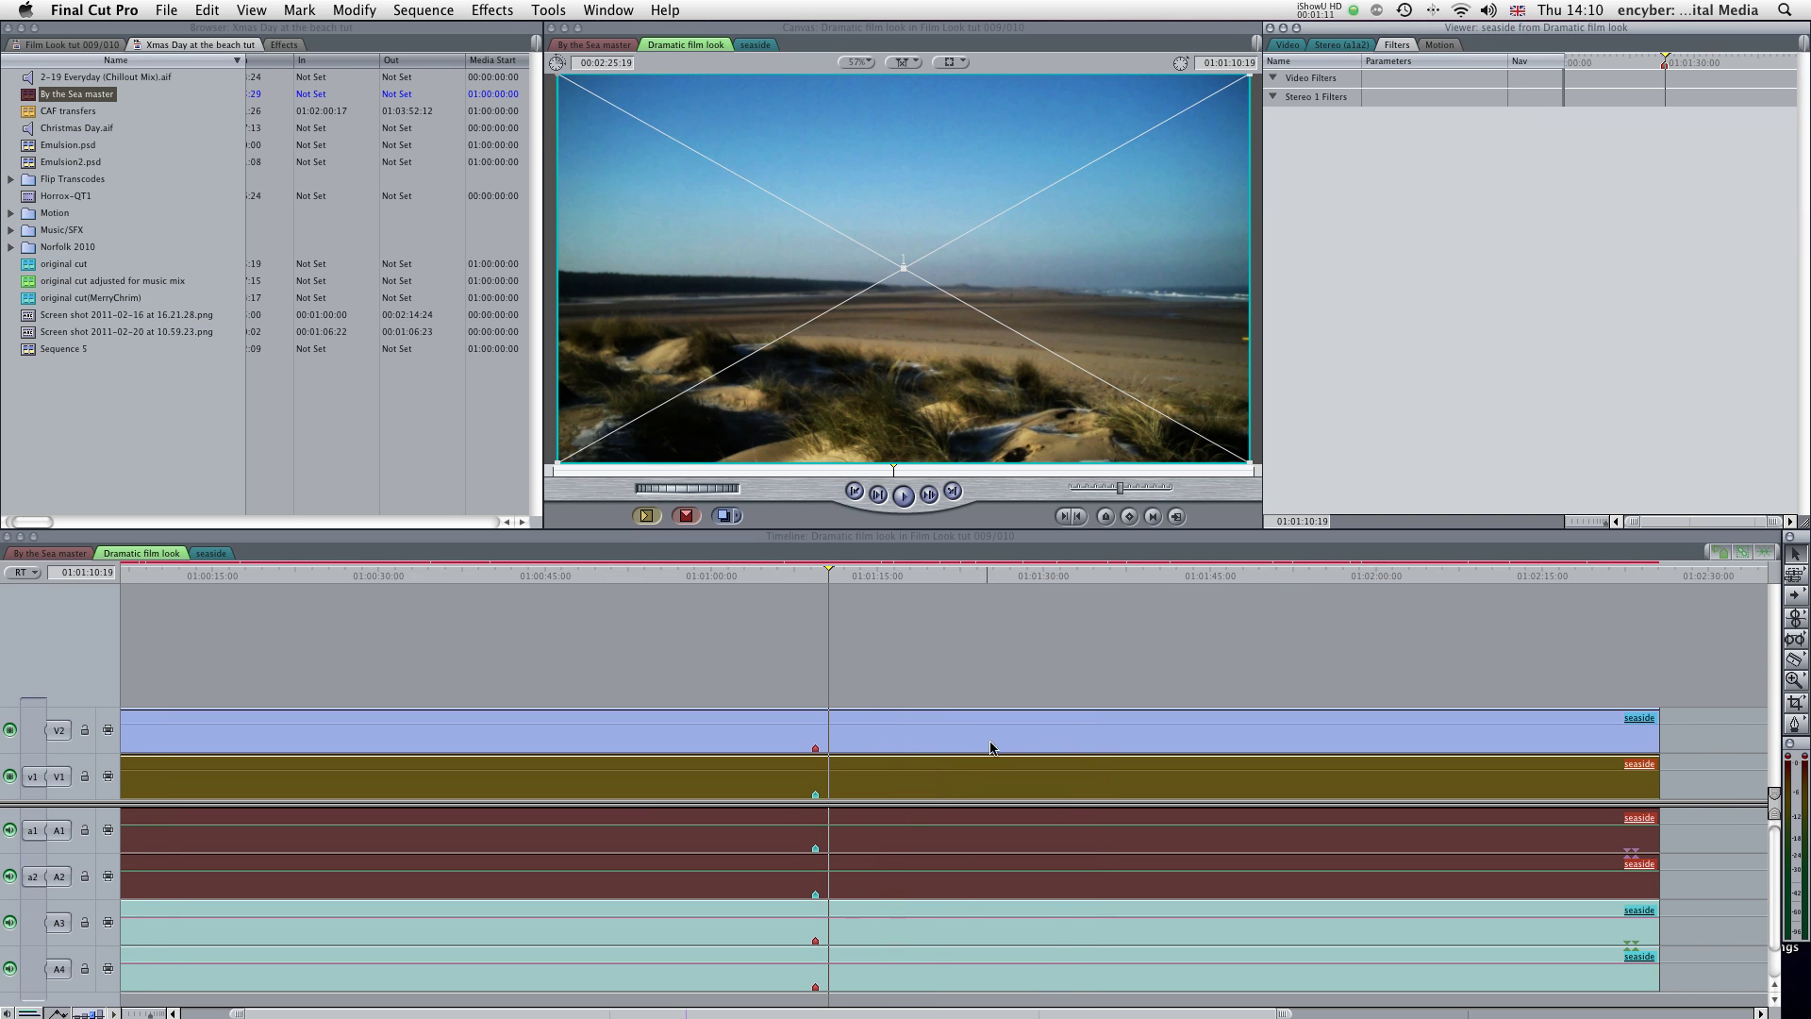
Add a Tint filter to the lower clip with an orange tint colour at amount 52.
left_click(499, 9)
mouse_move(514, 182)
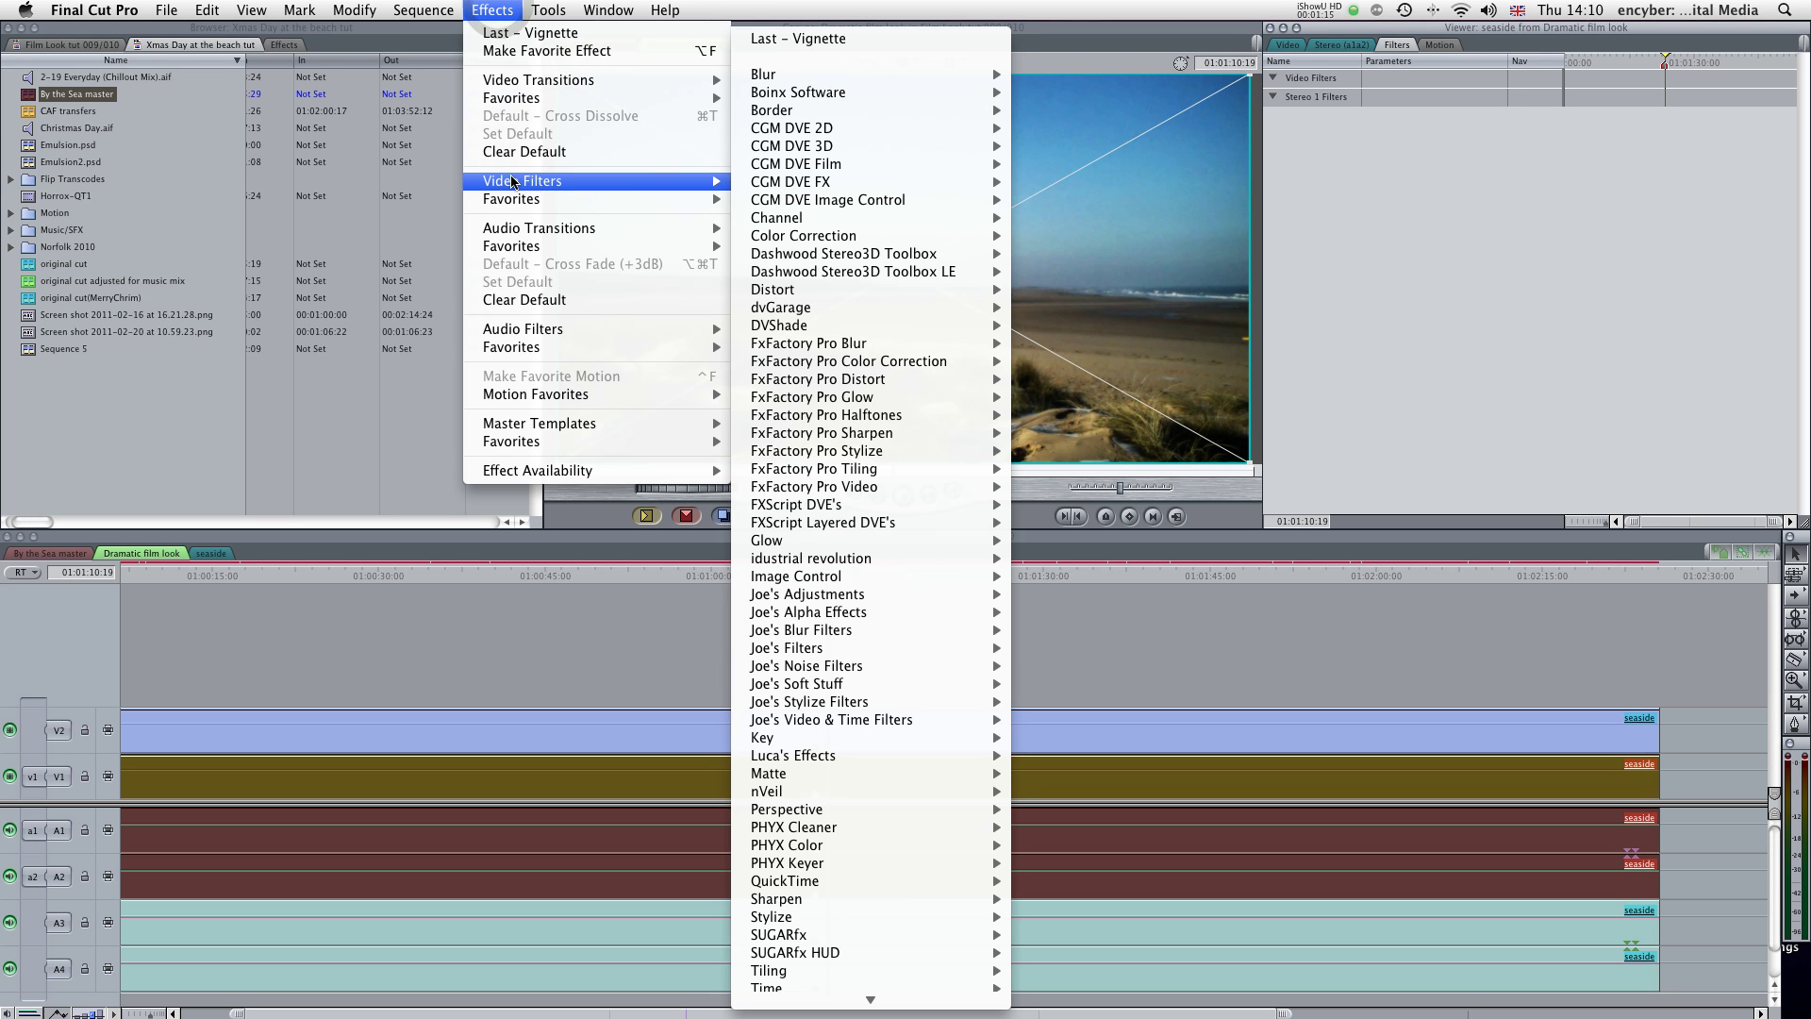
mouse_move(986, 576)
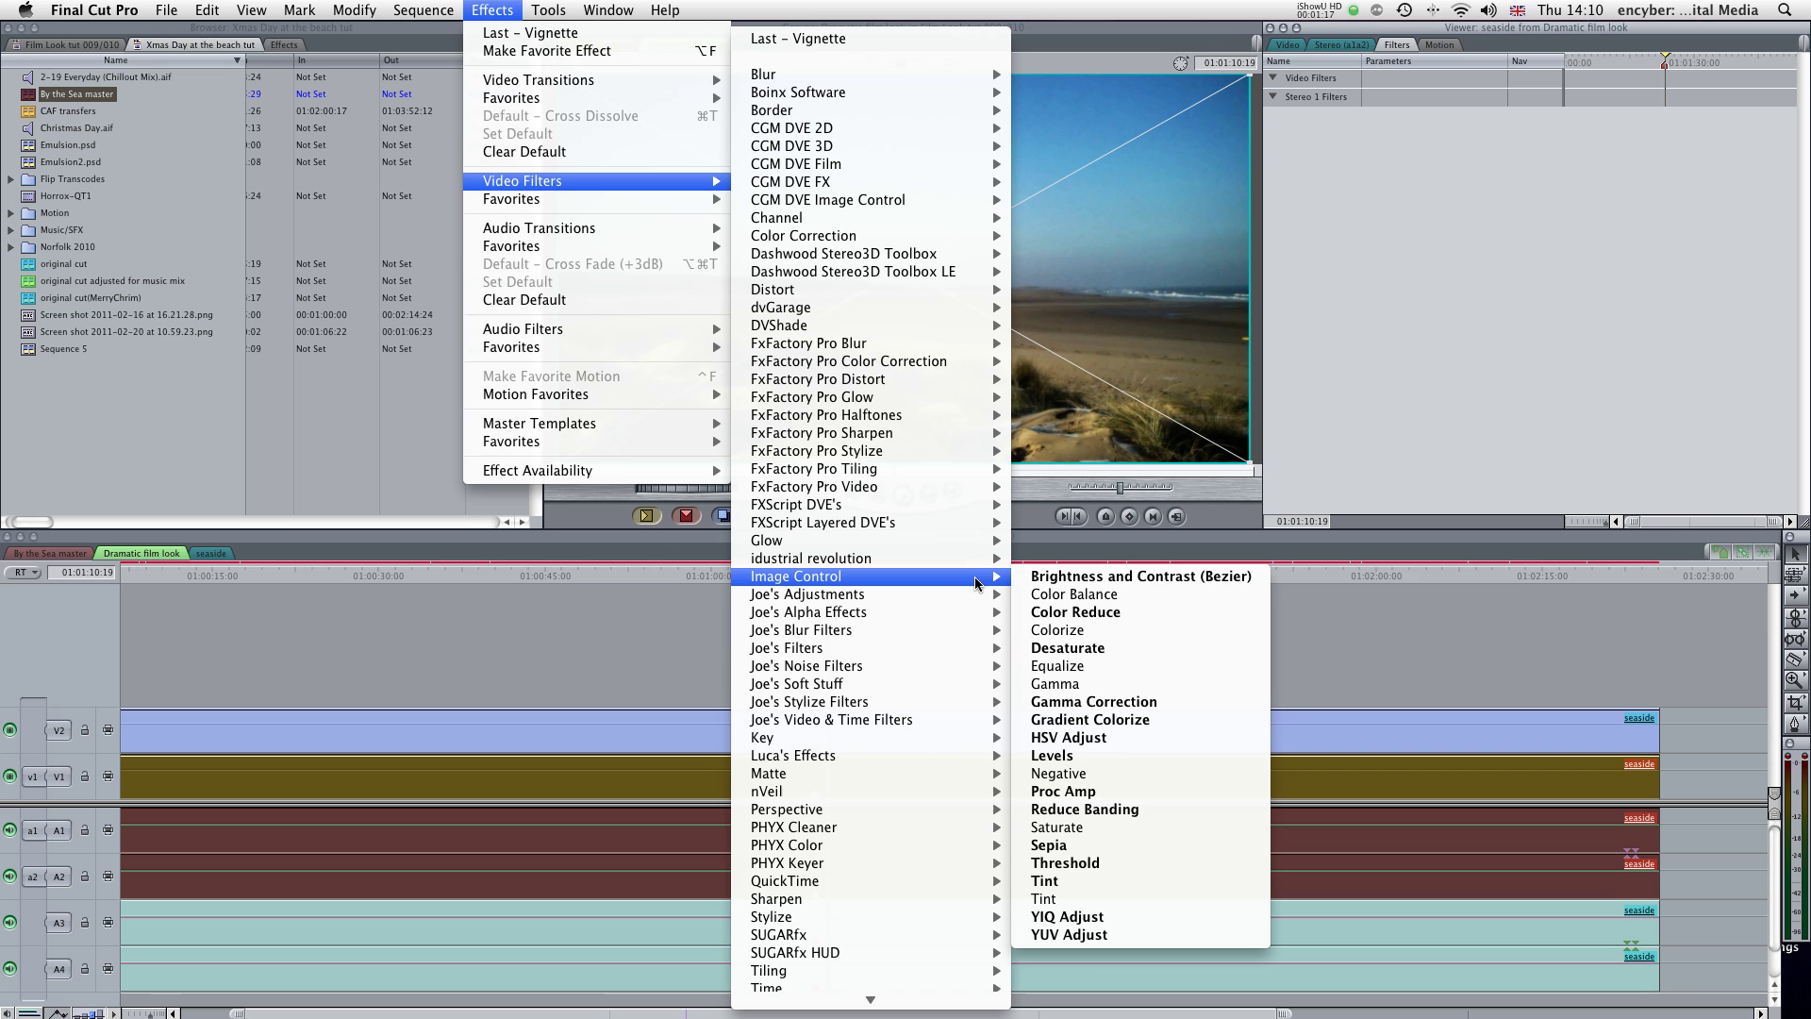
left_click(1058, 880)
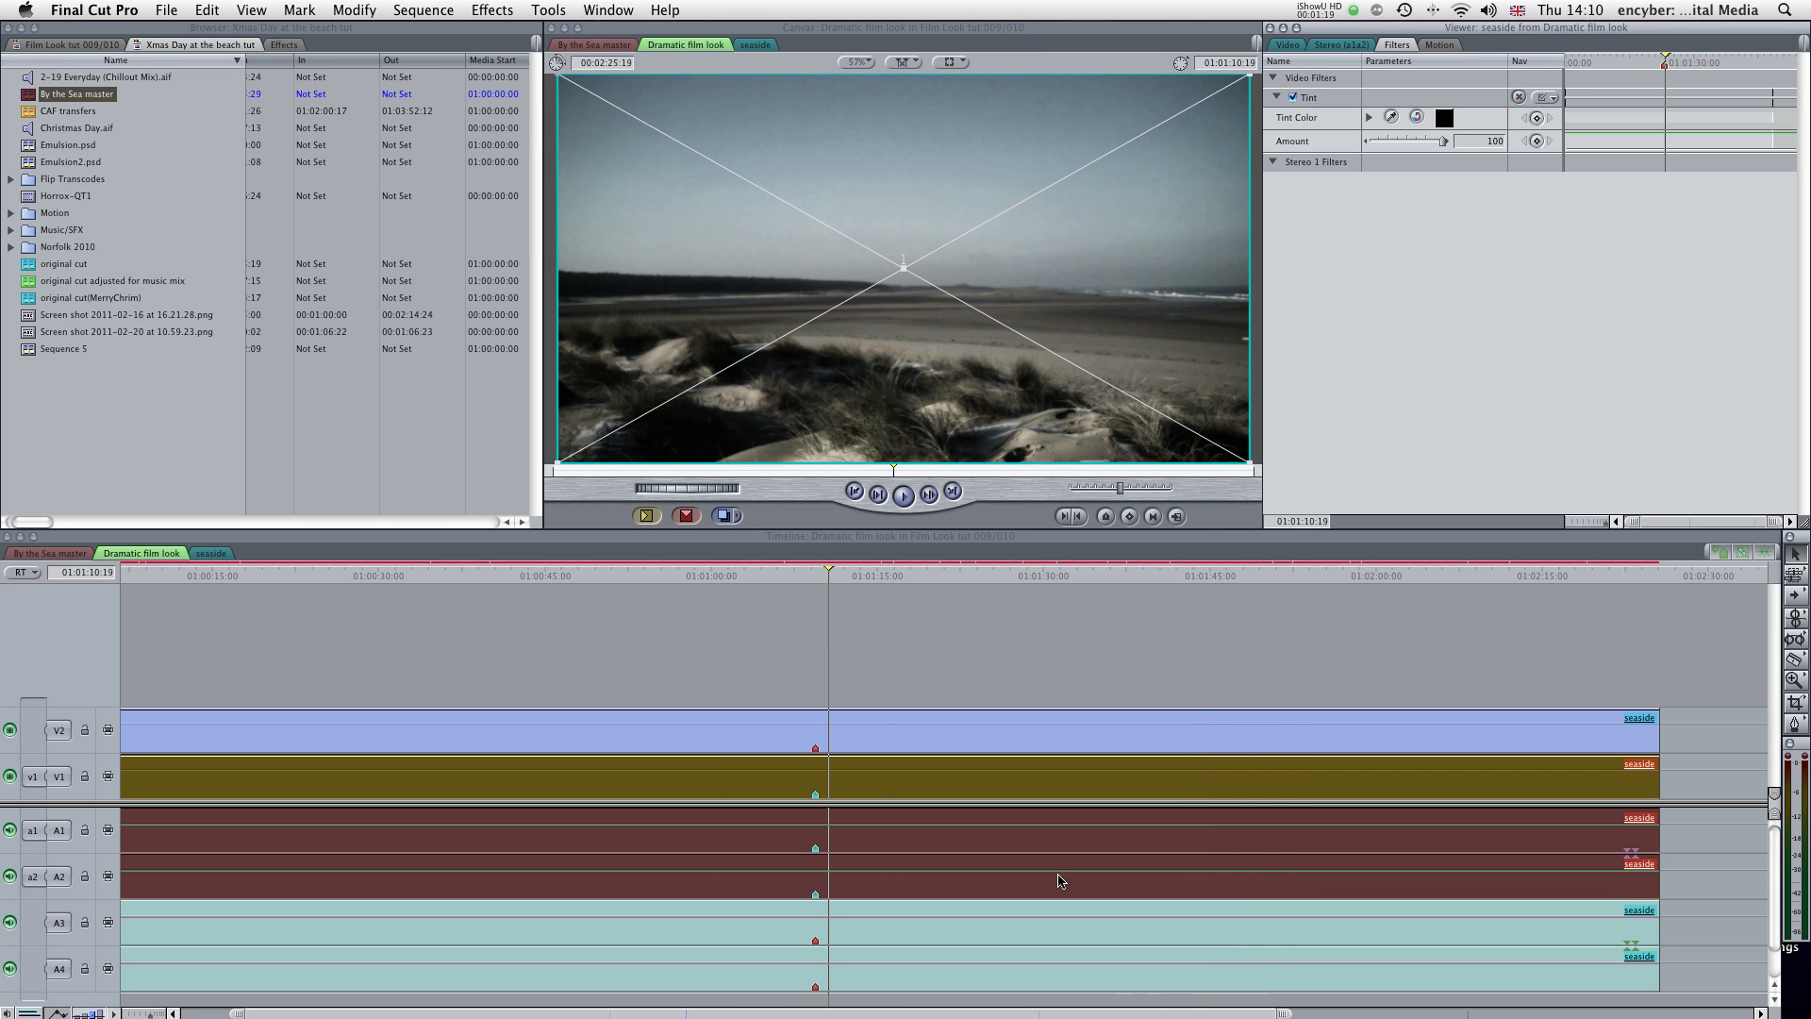
left_click(1443, 117)
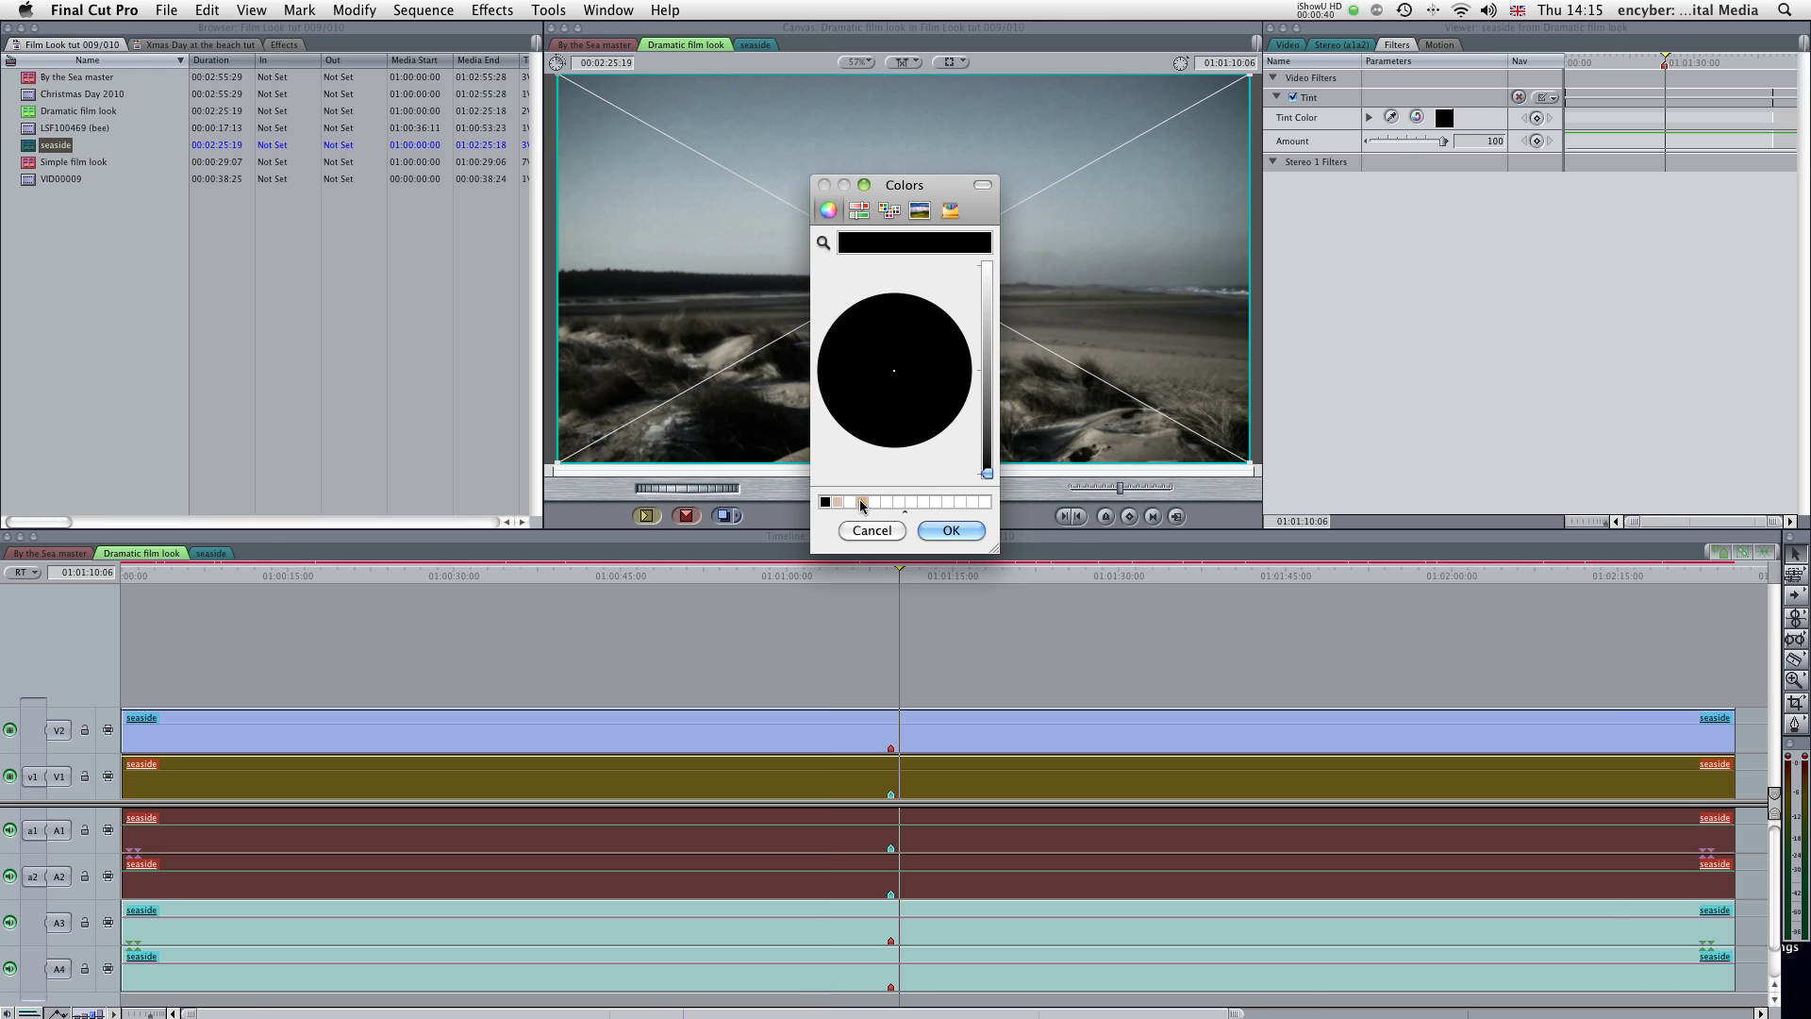
left_click(861, 502)
left_click(987, 272)
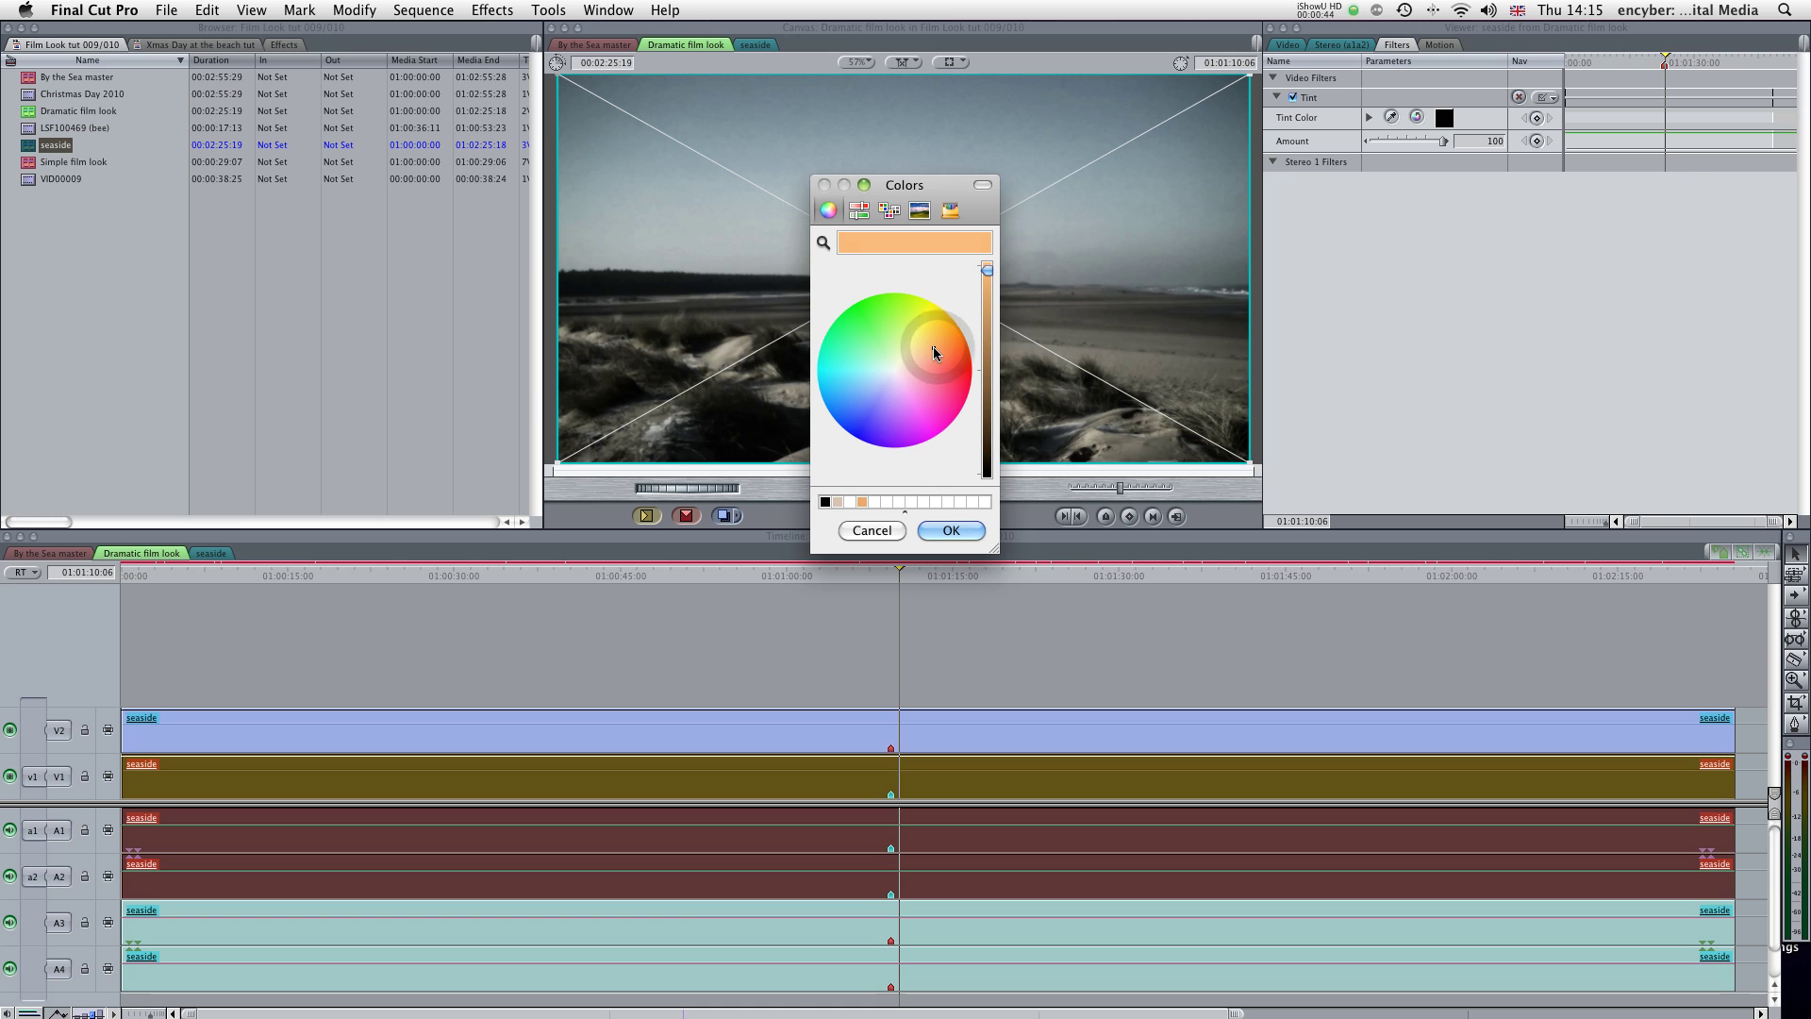
left_click(950, 530)
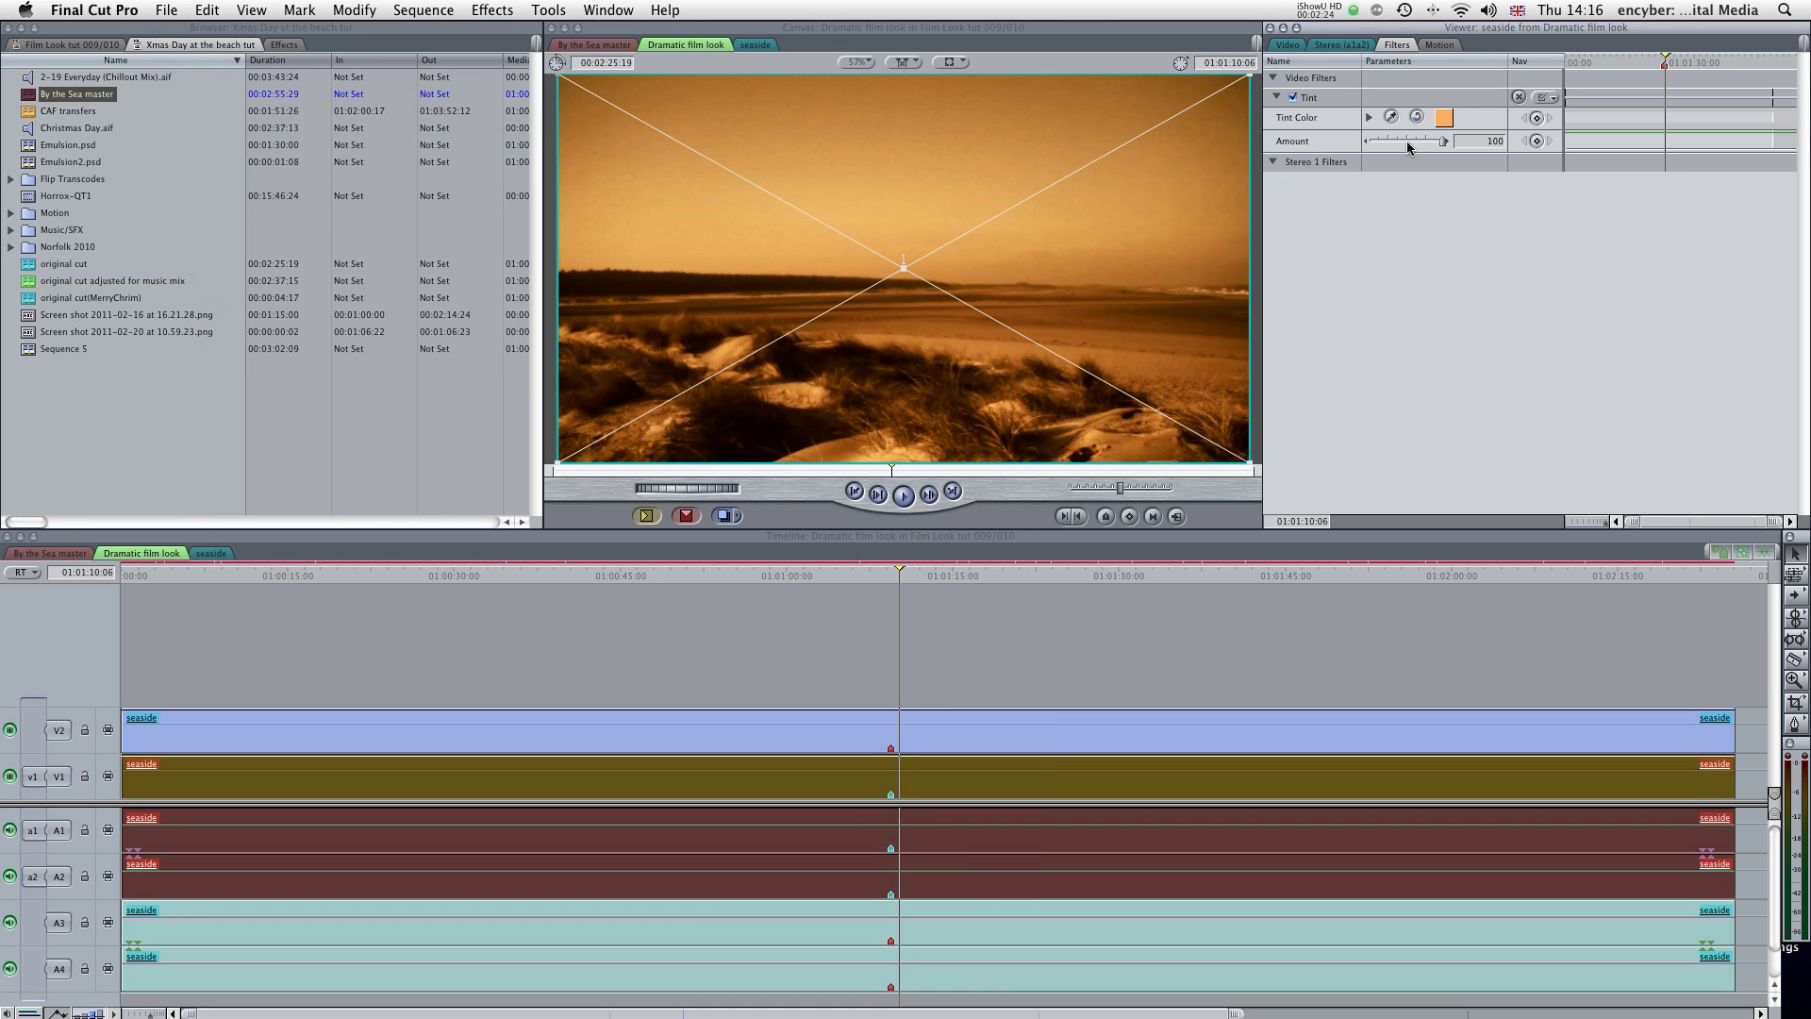
left_click_drag(1411, 139, 1406, 140)
Add Brightness and Contrast (Bezier) at brightness 18, contrast 15, and raise Tint Amount to 57.
left_click(492, 10)
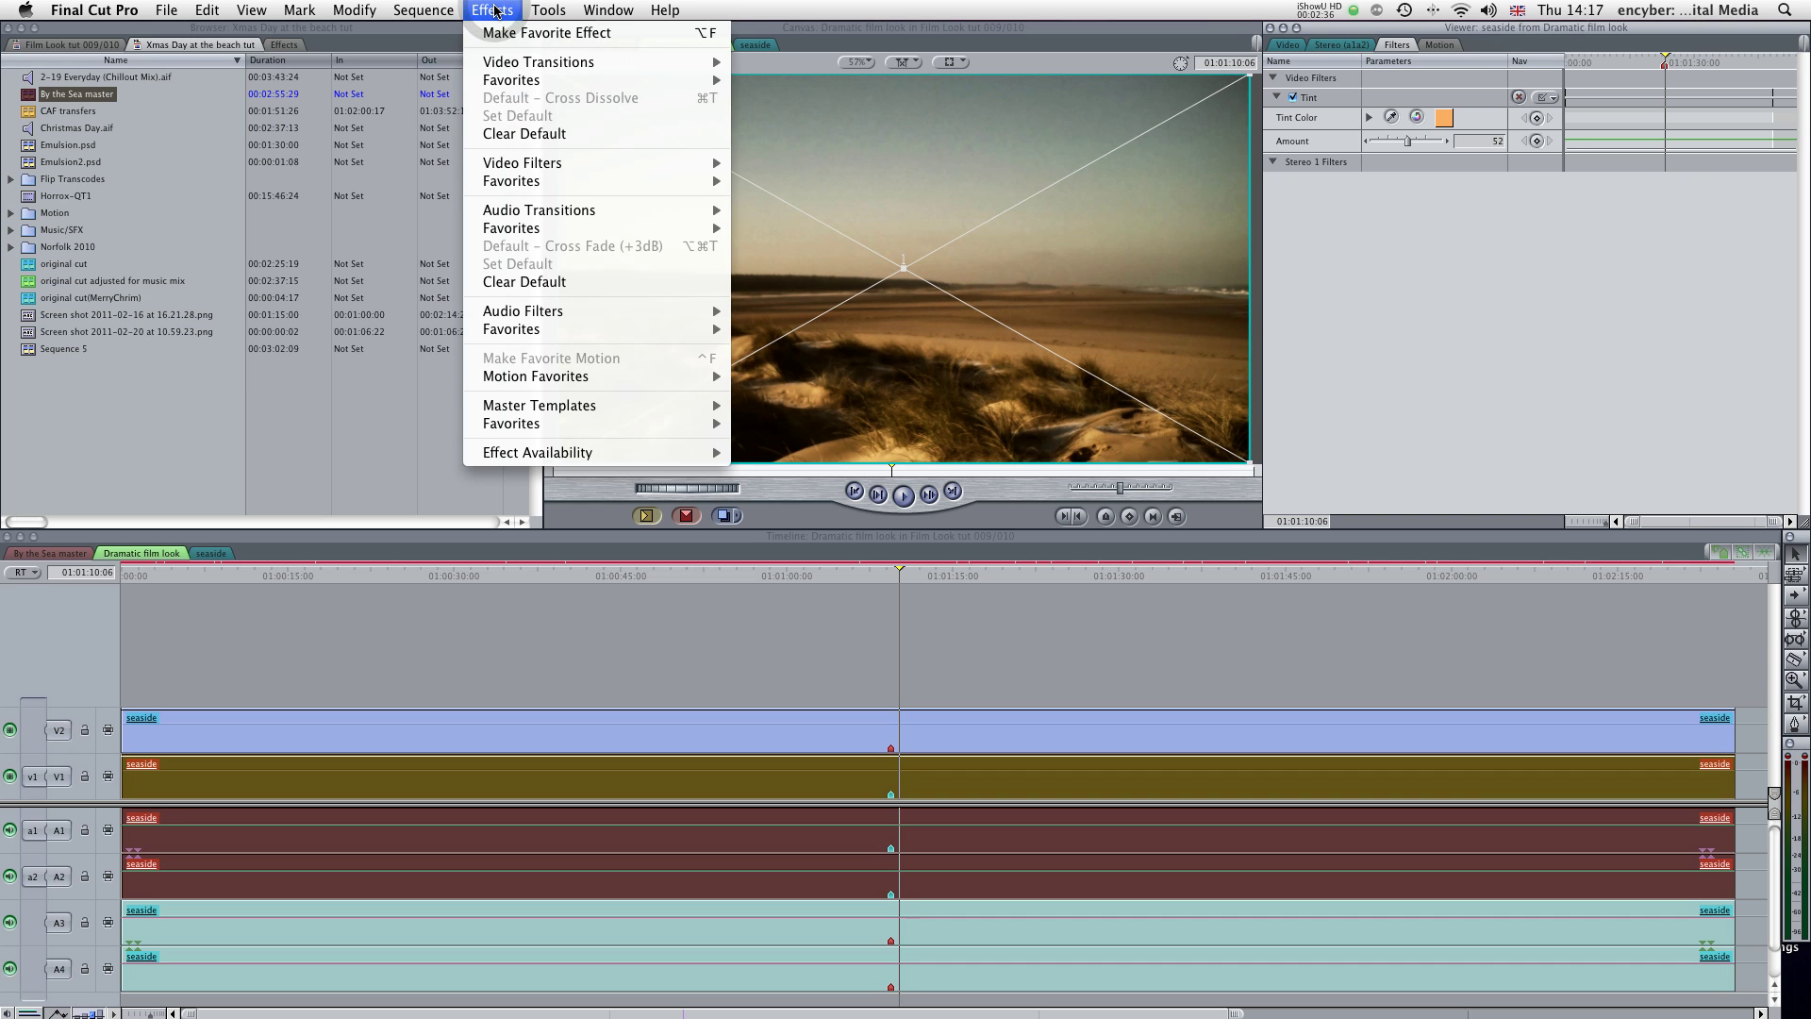
mouse_move(514, 166)
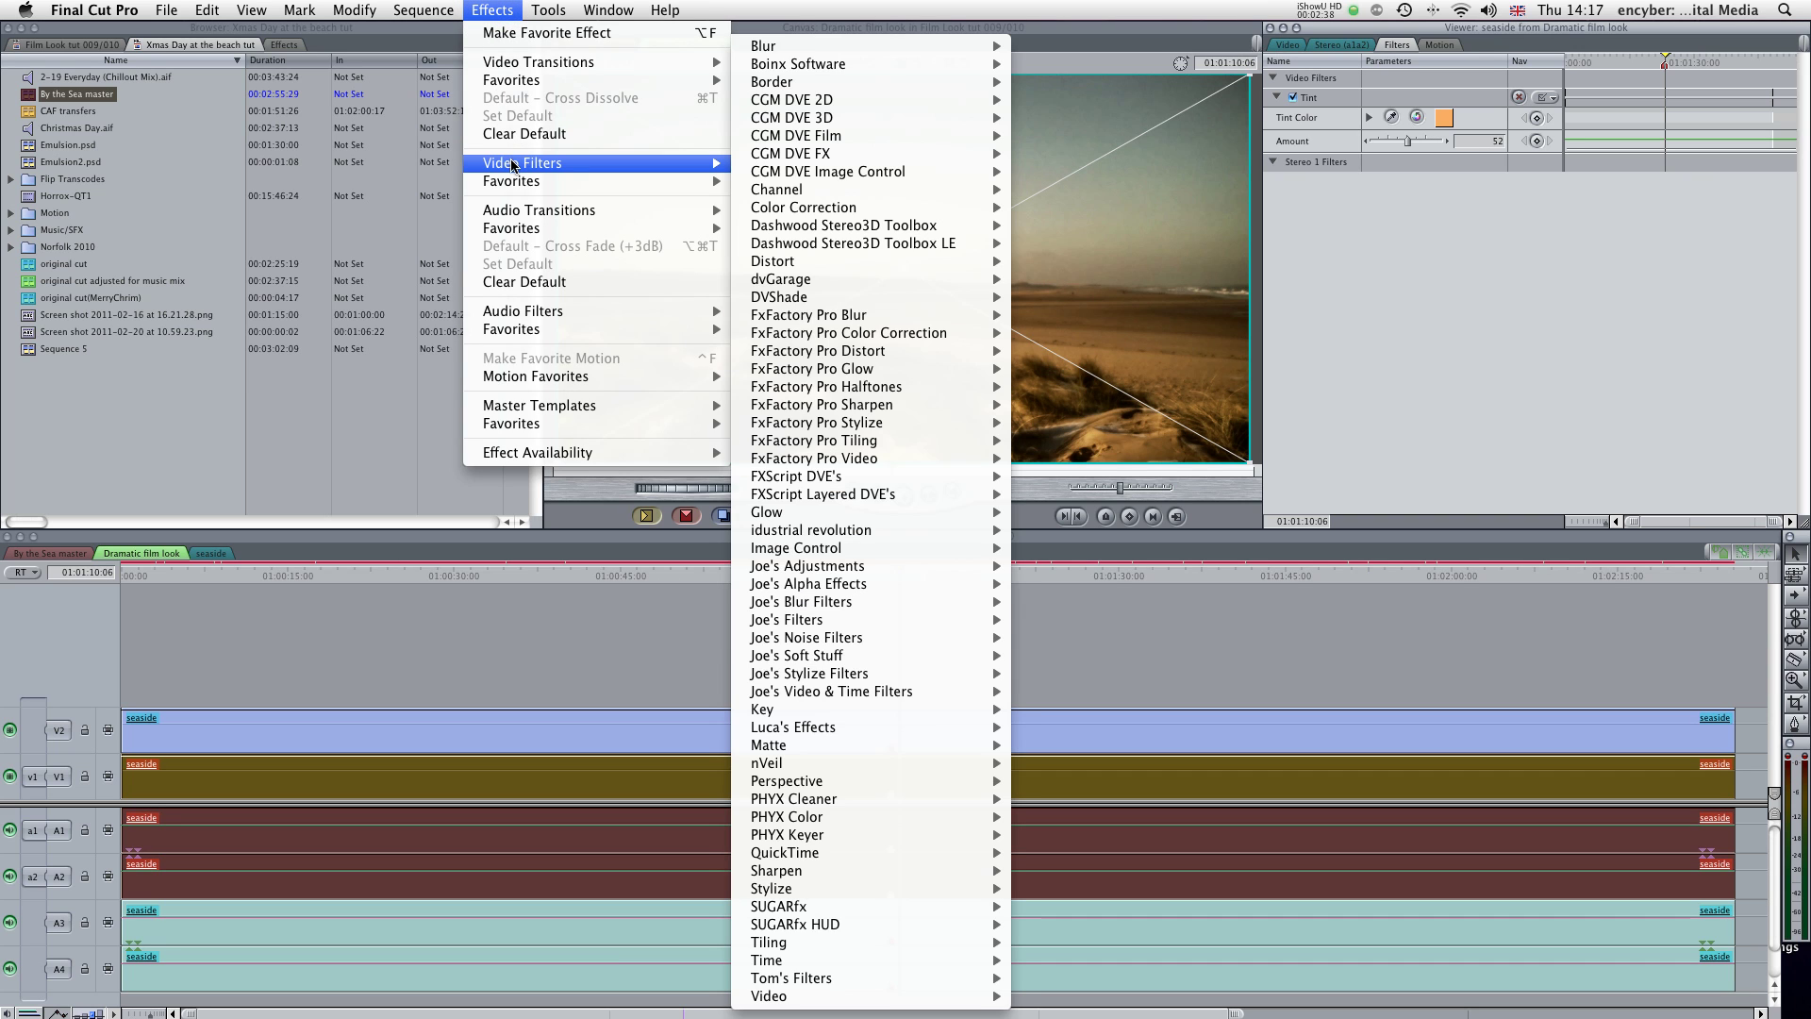
mouse_move(813, 549)
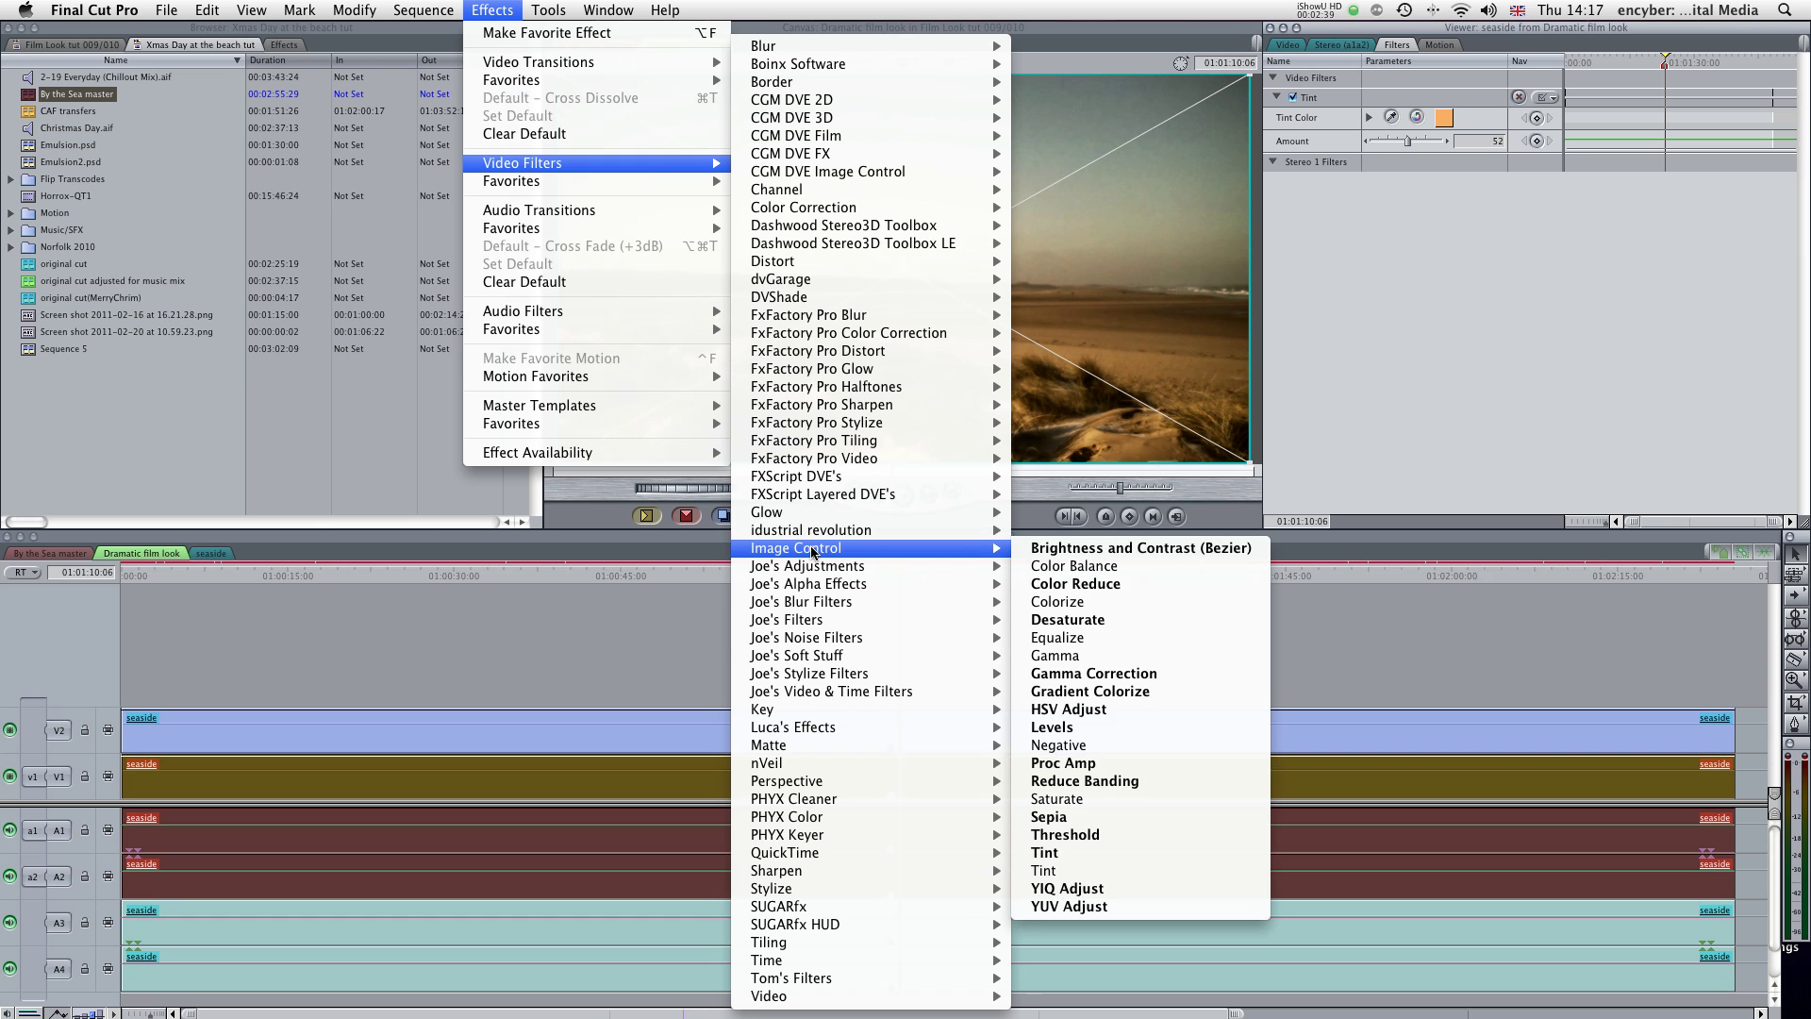
left_click(1164, 549)
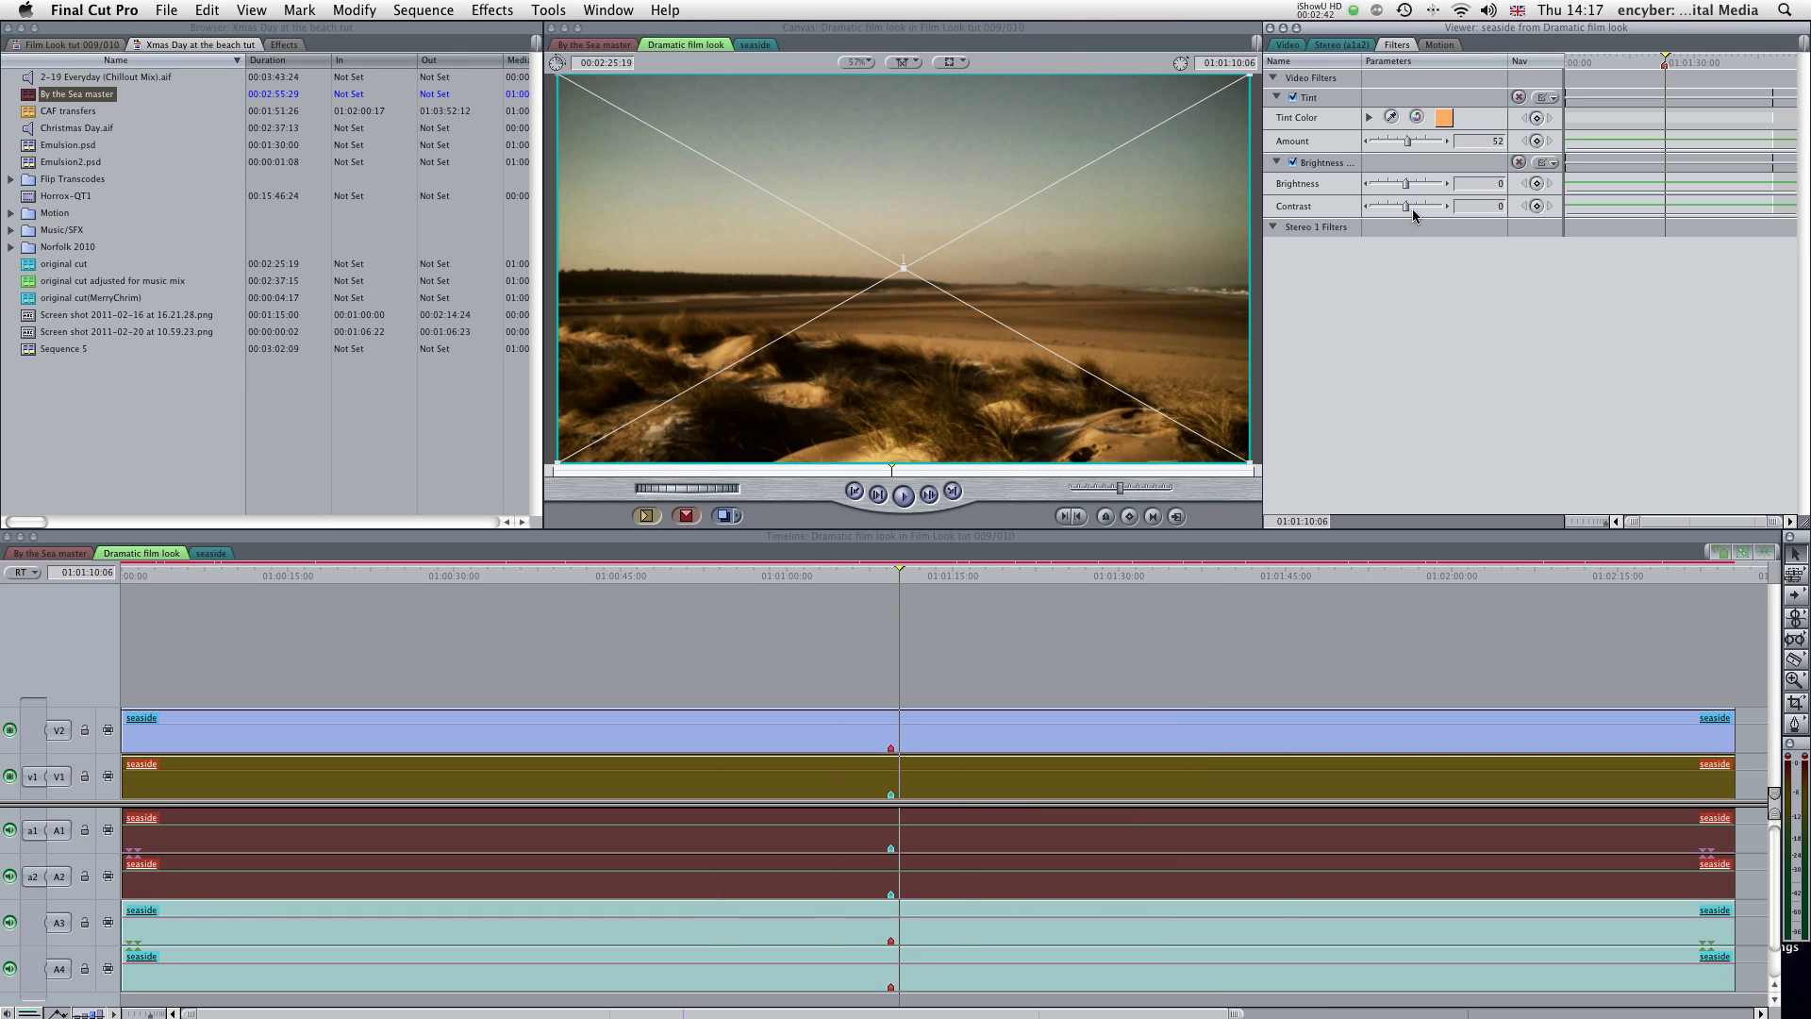
left_click_drag(1415, 189, 1411, 206)
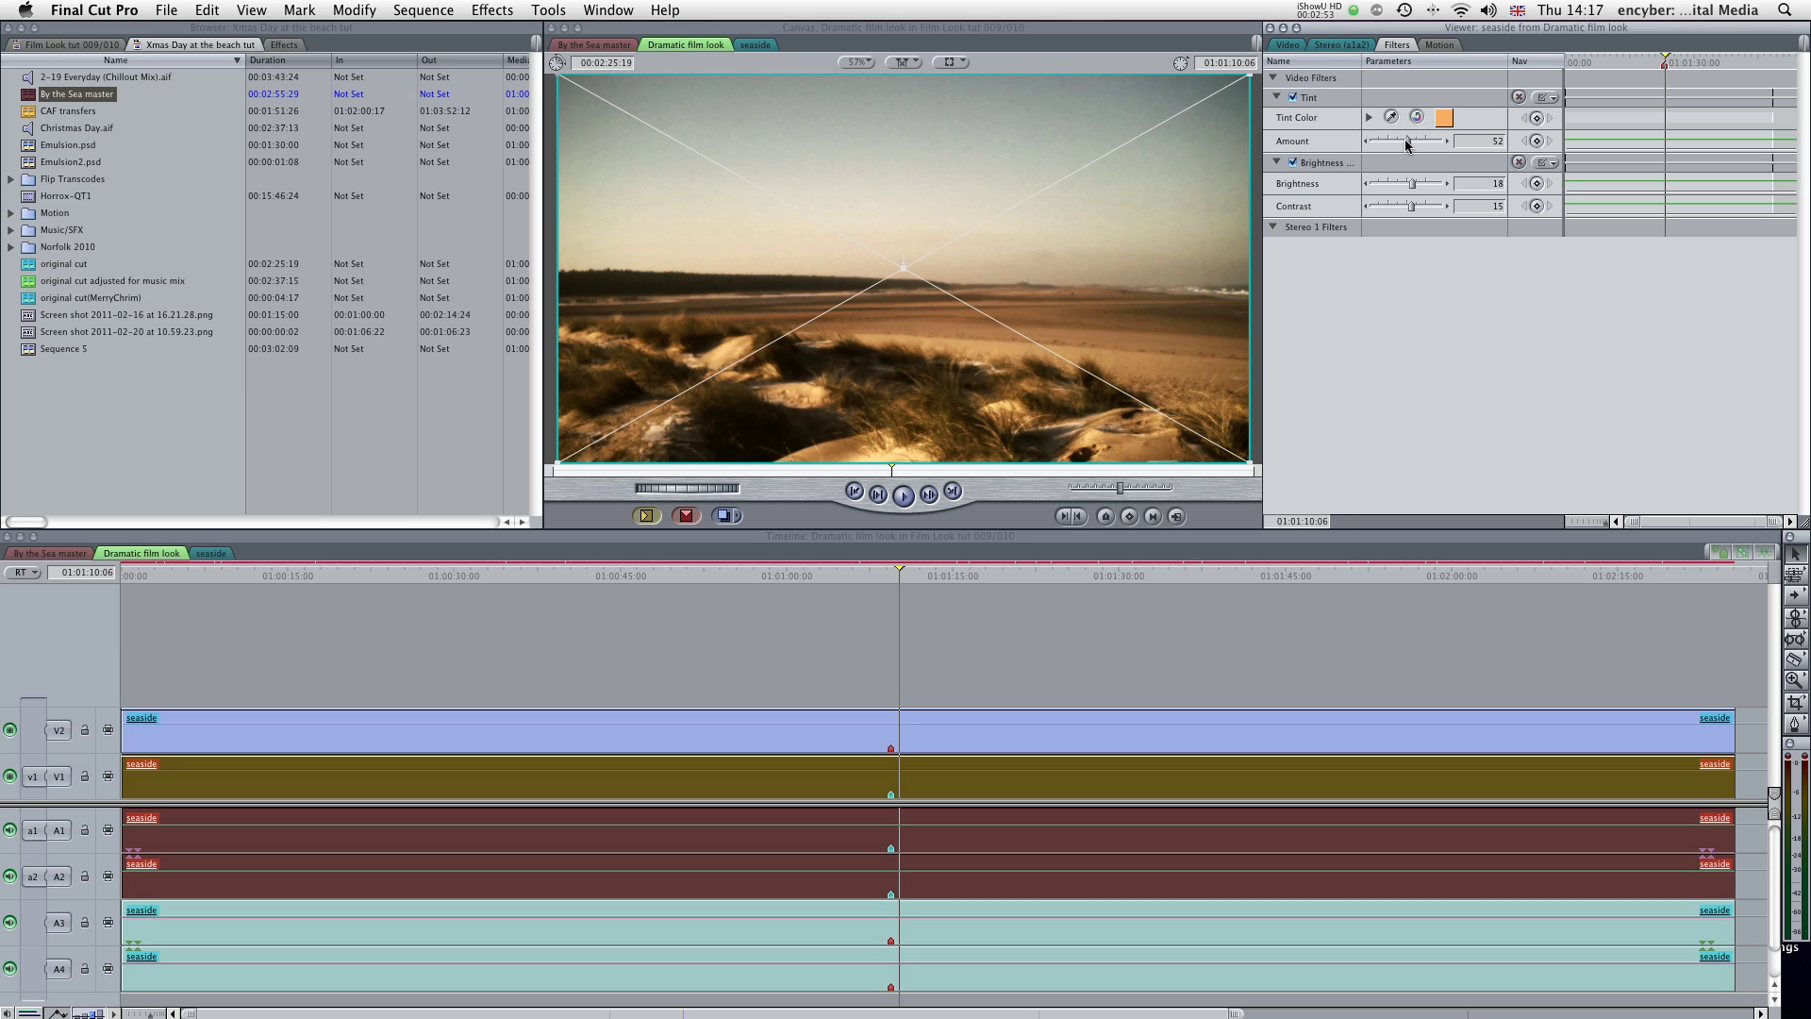
left_click_drag(1405, 141, 1412, 144)
Apply the Stylize > Add Noise video filter to the seaside clip.
left_click(493, 10)
left_click(842, 90)
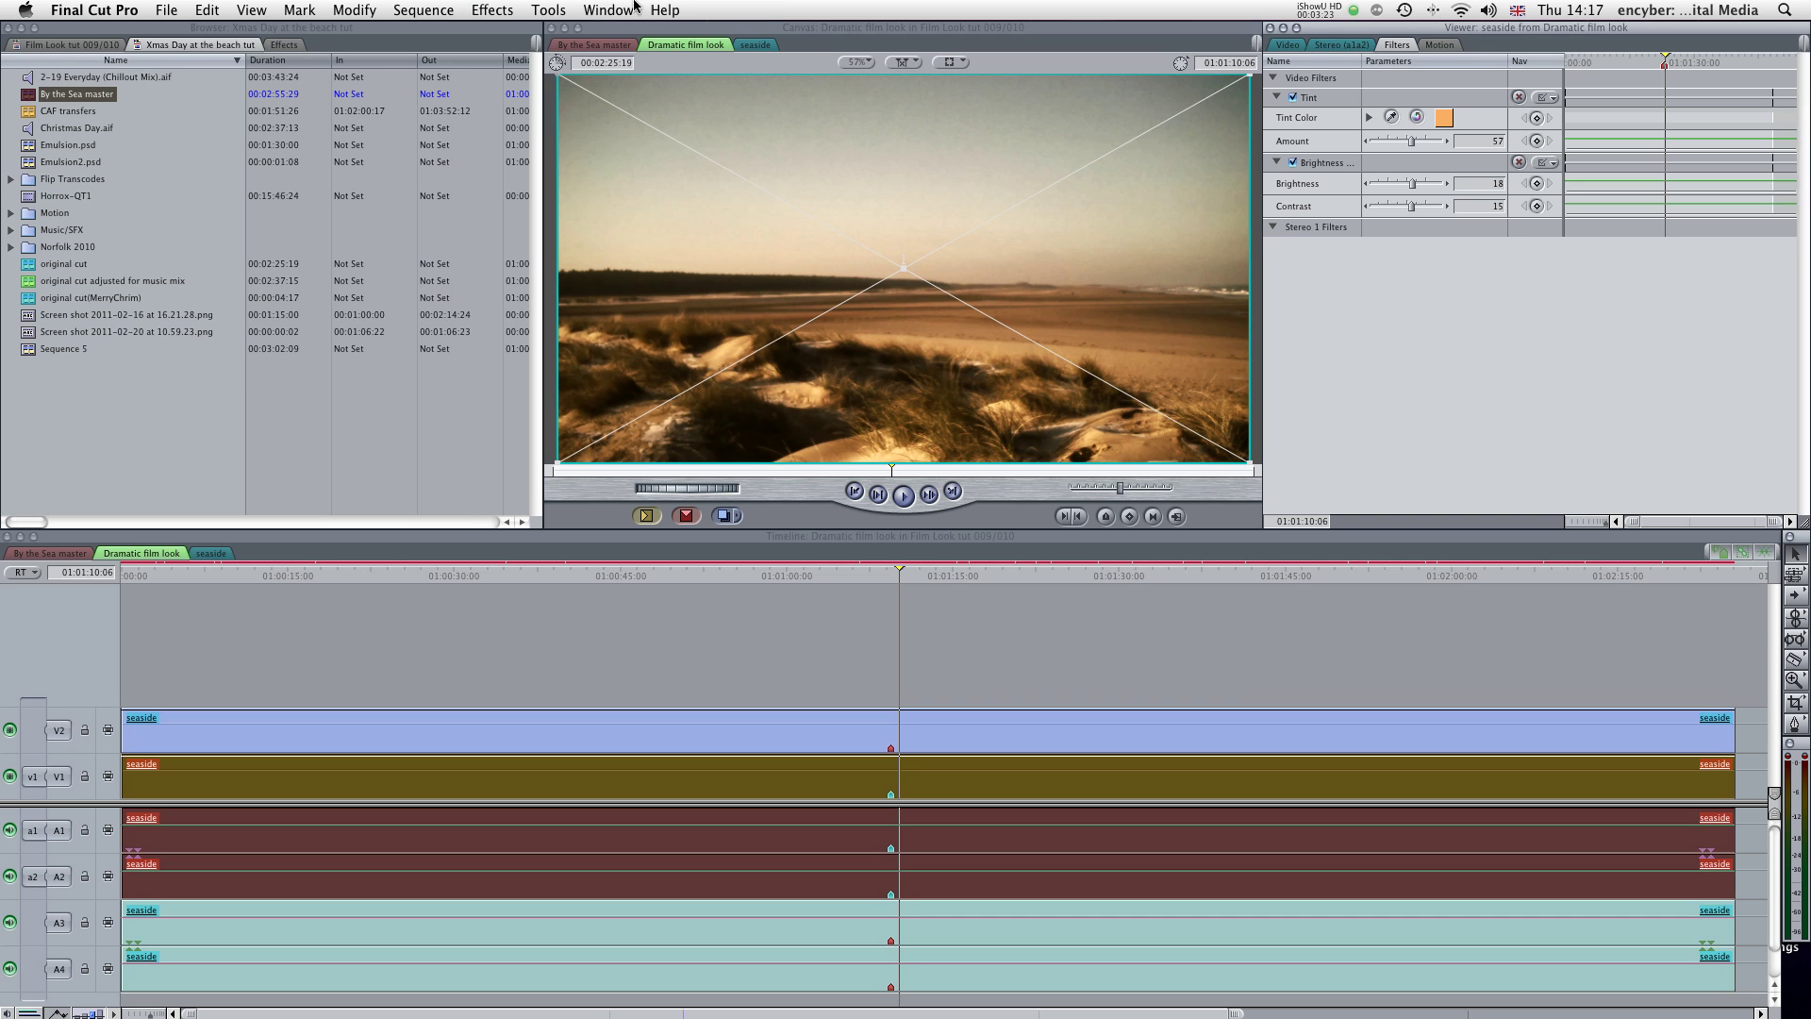
left_click(497, 11)
mouse_move(735, 181)
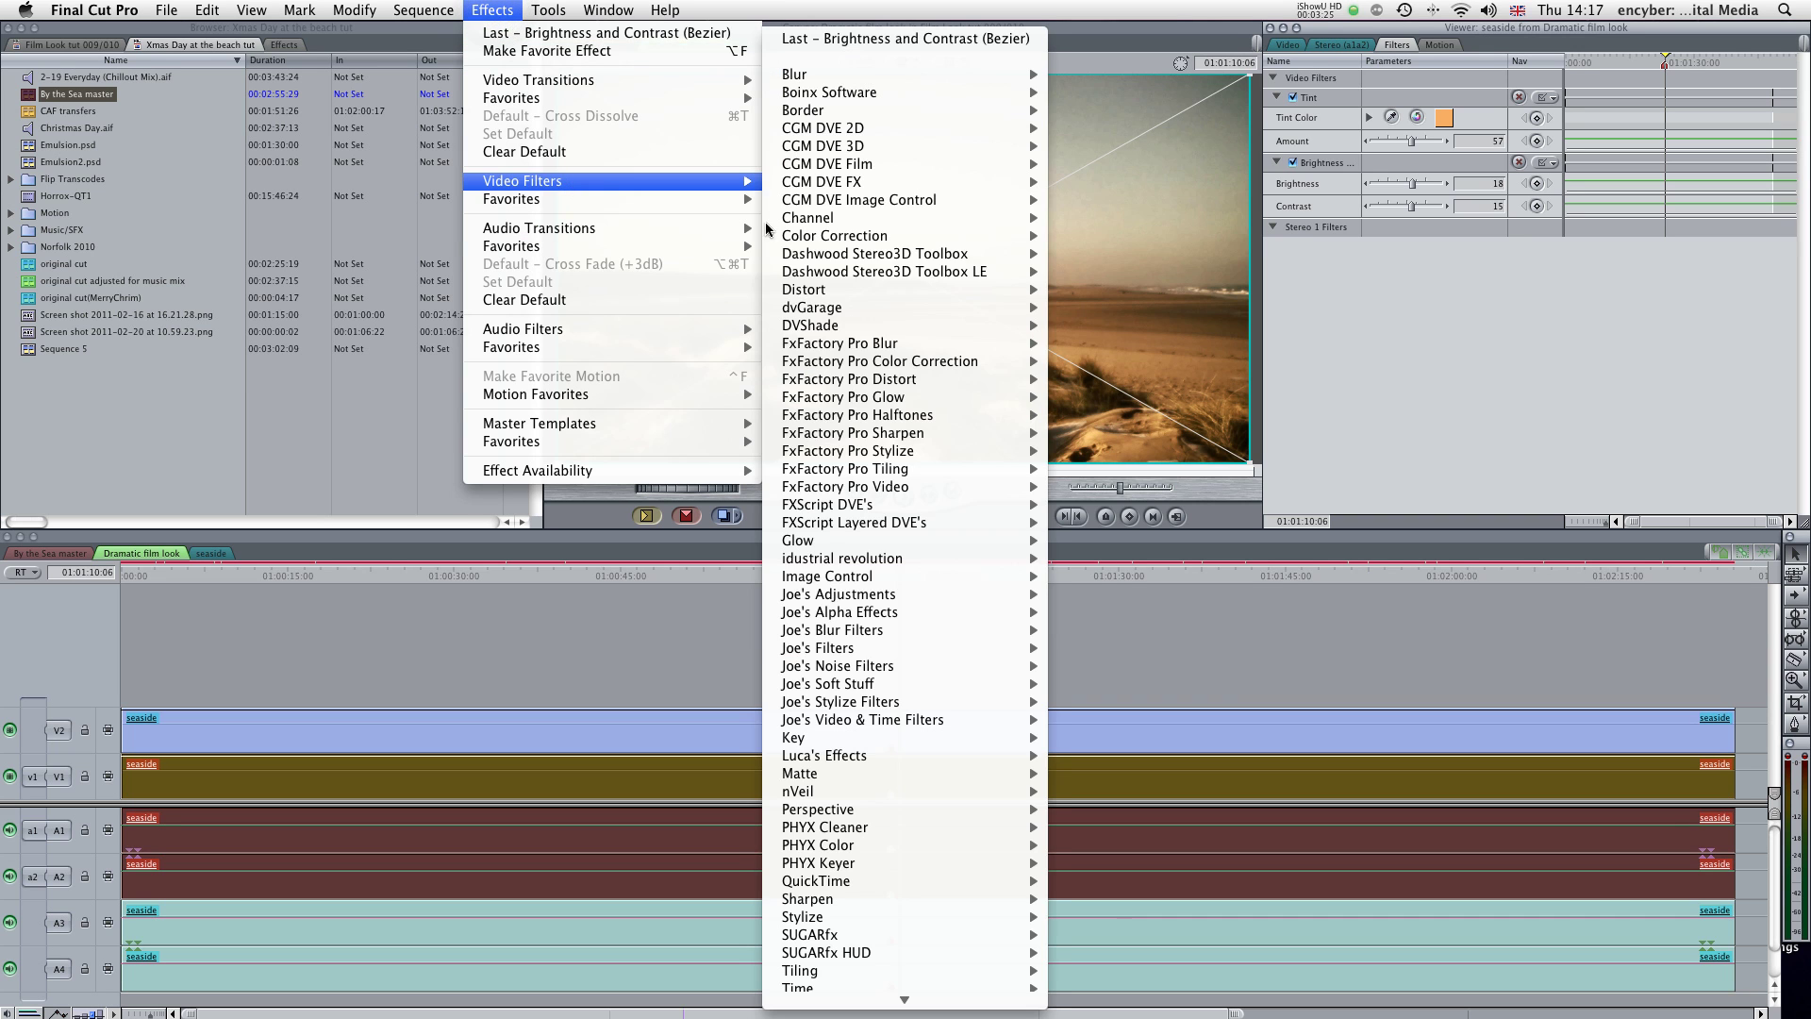
mouse_move(864, 928)
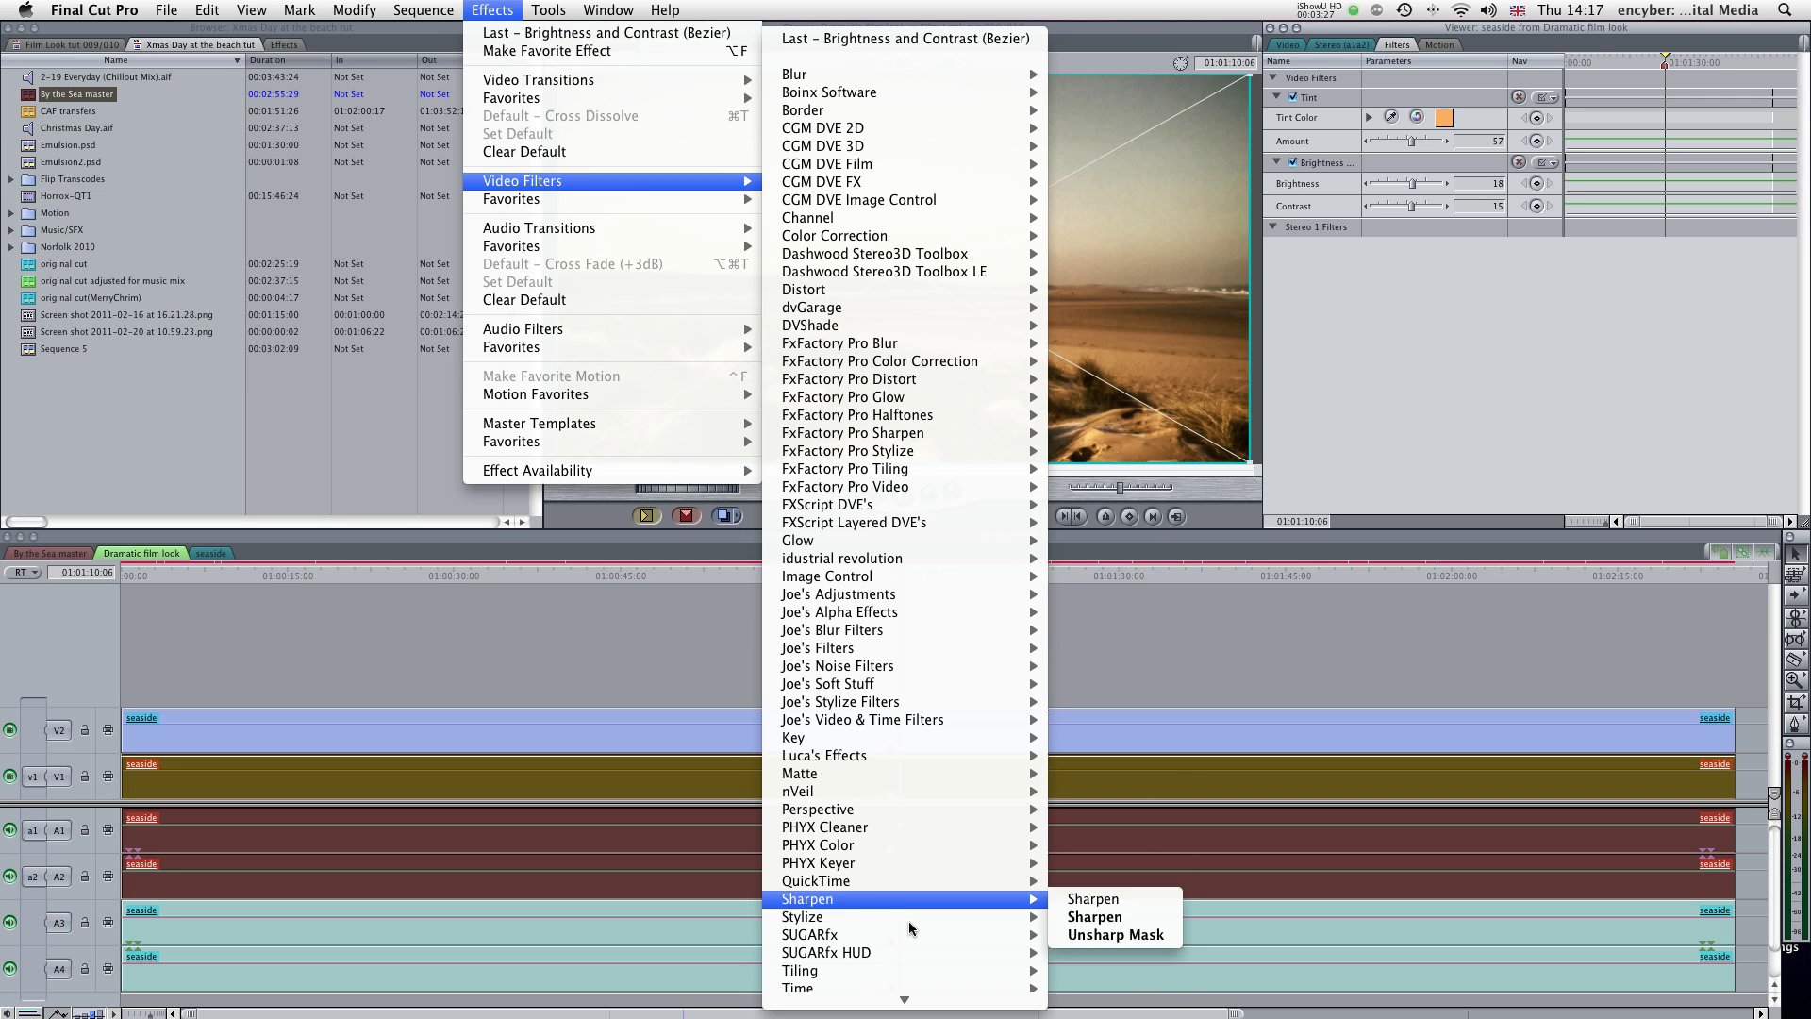
left_click(1090, 500)
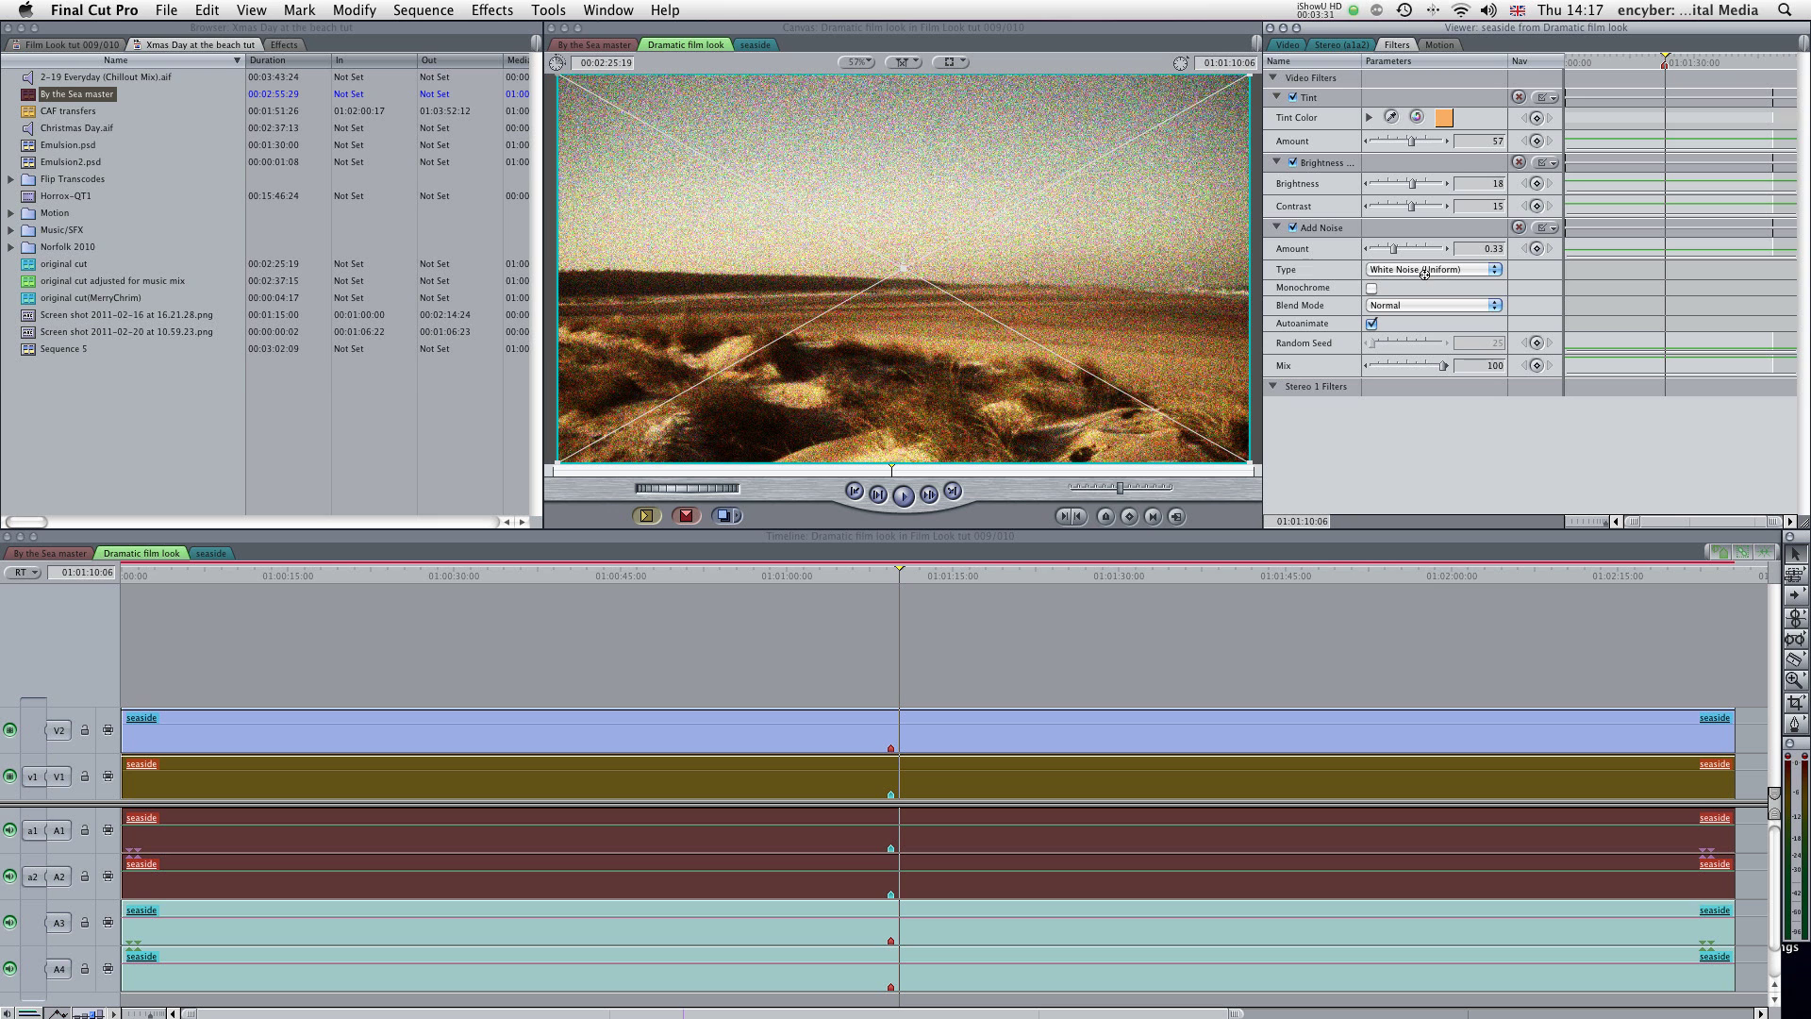
Make the noise monochrome Gaussian film grain, blended with Multiply, at amount 0.13.
left_click(1425, 275)
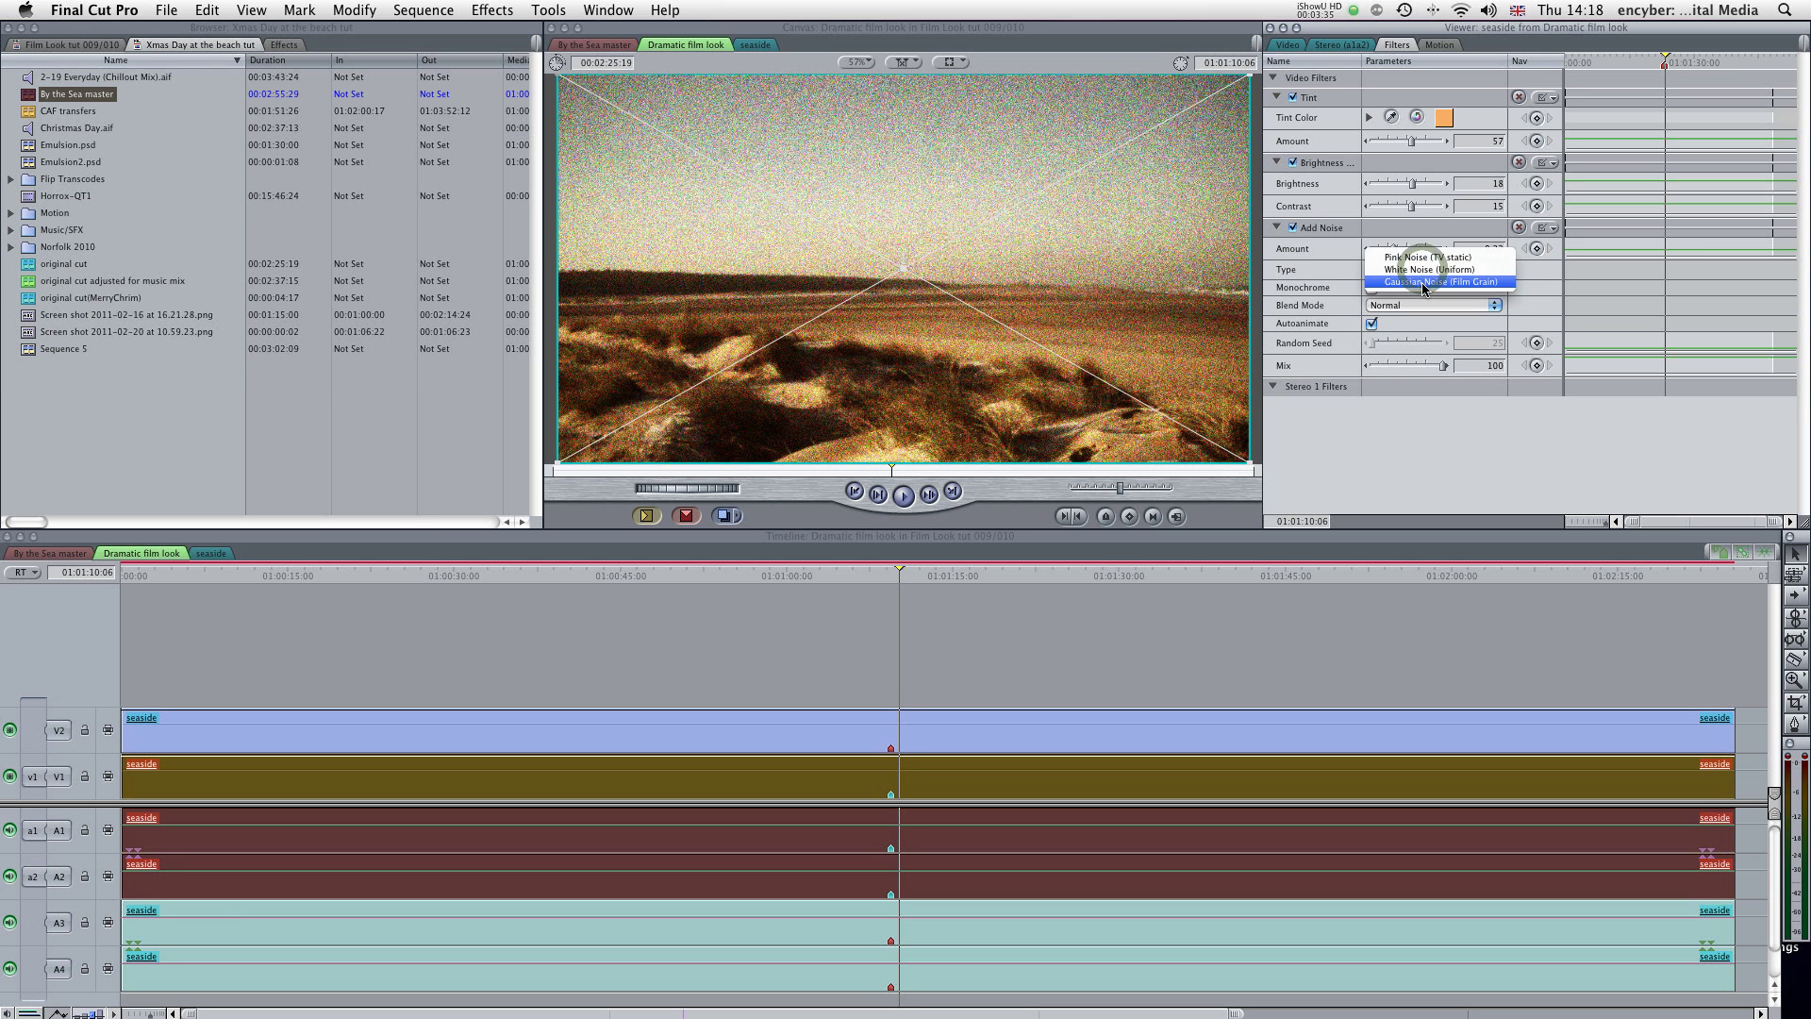
left_click(1422, 281)
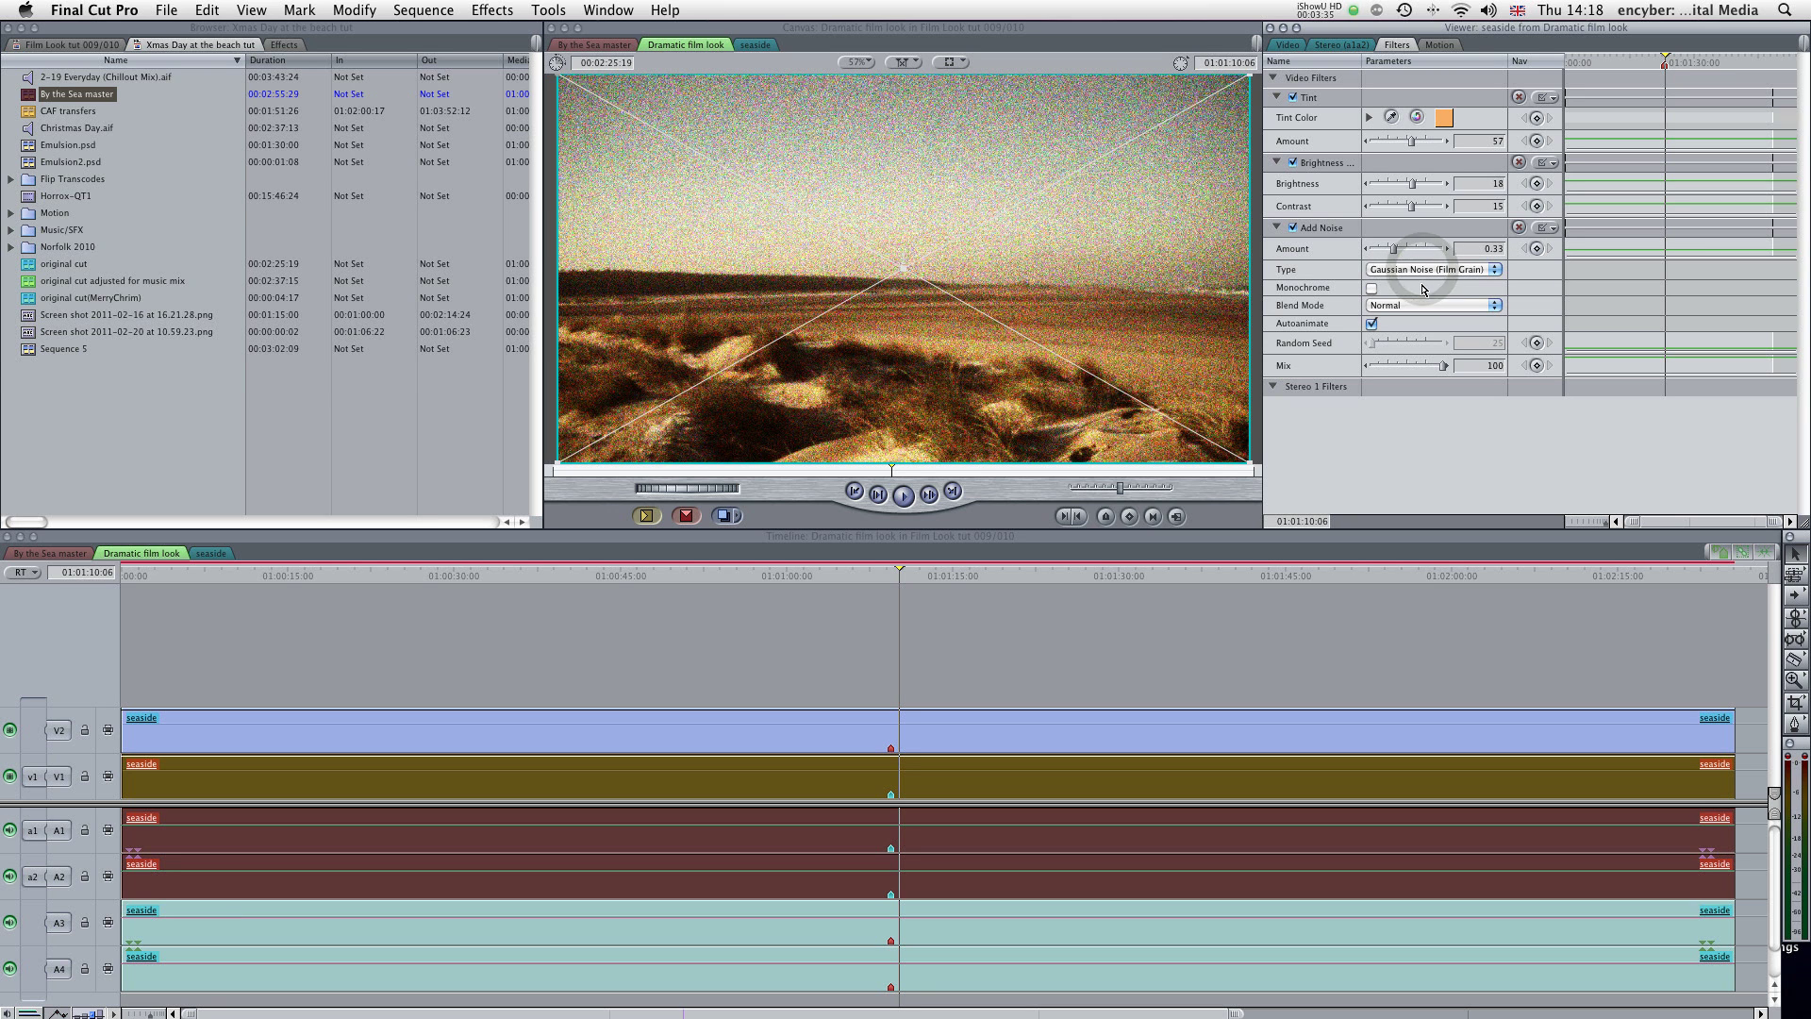
left_click(1371, 288)
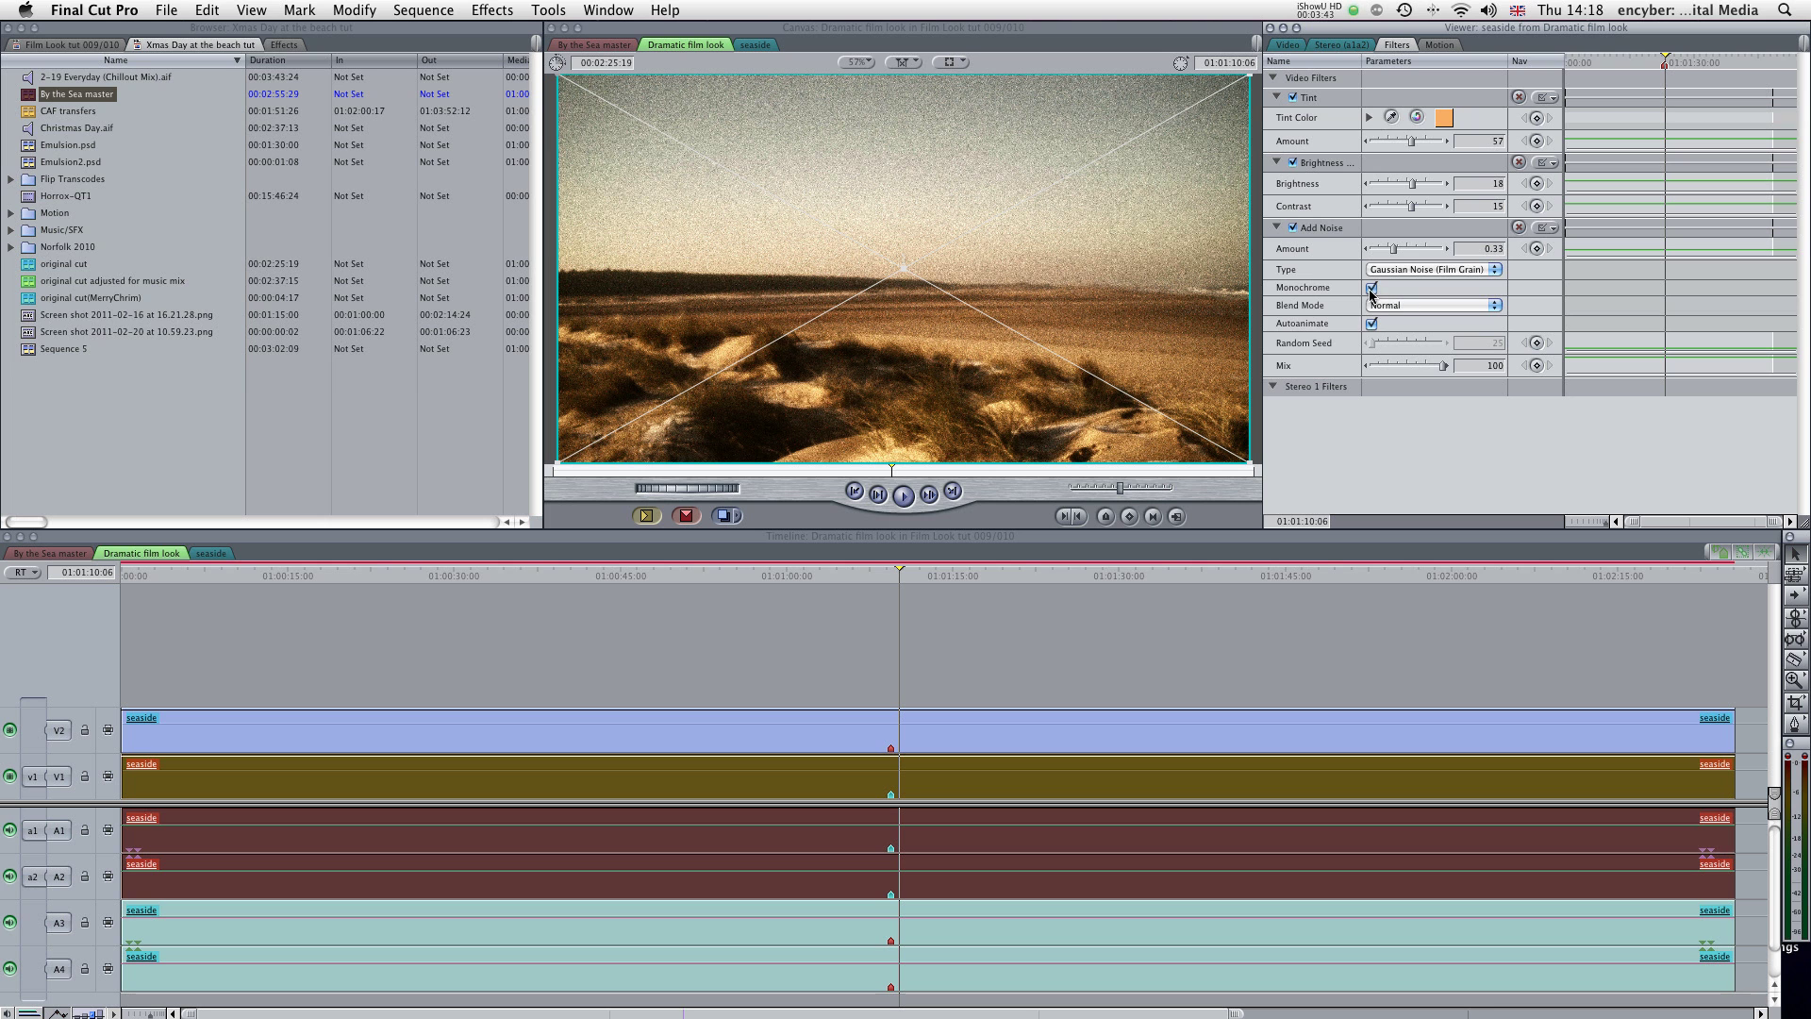
left_click(1370, 288)
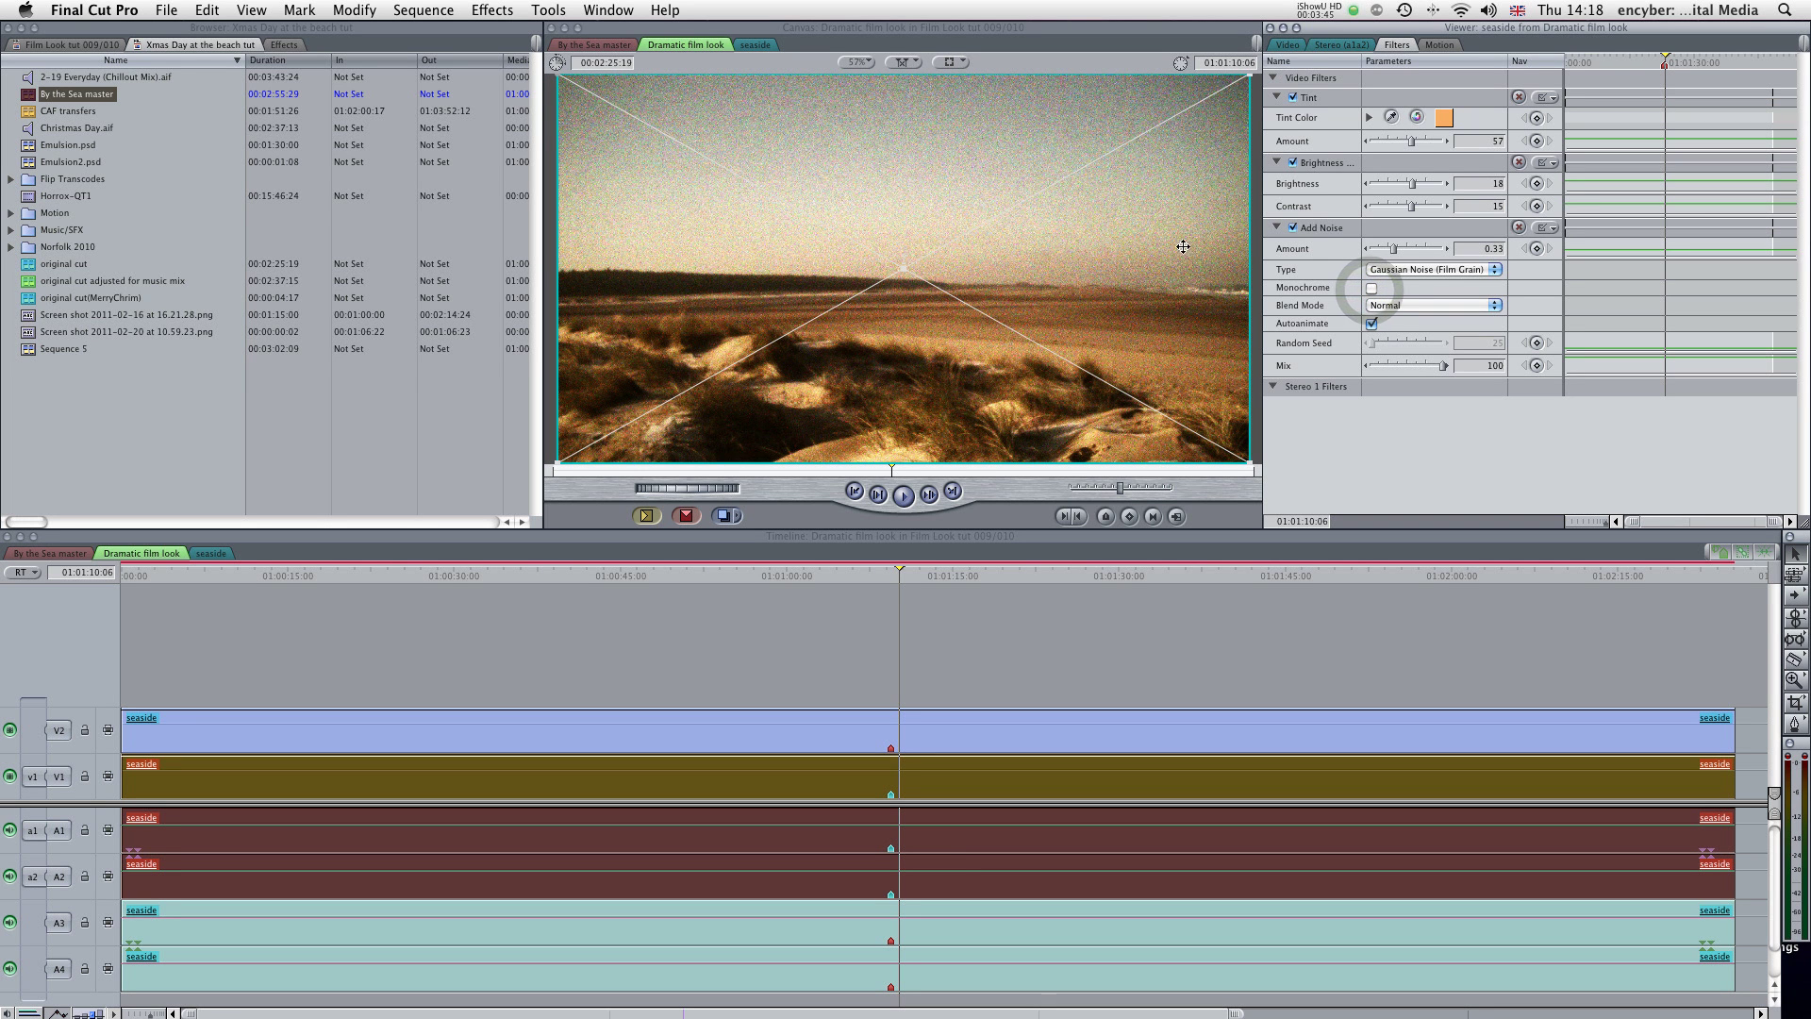
left_click(1371, 287)
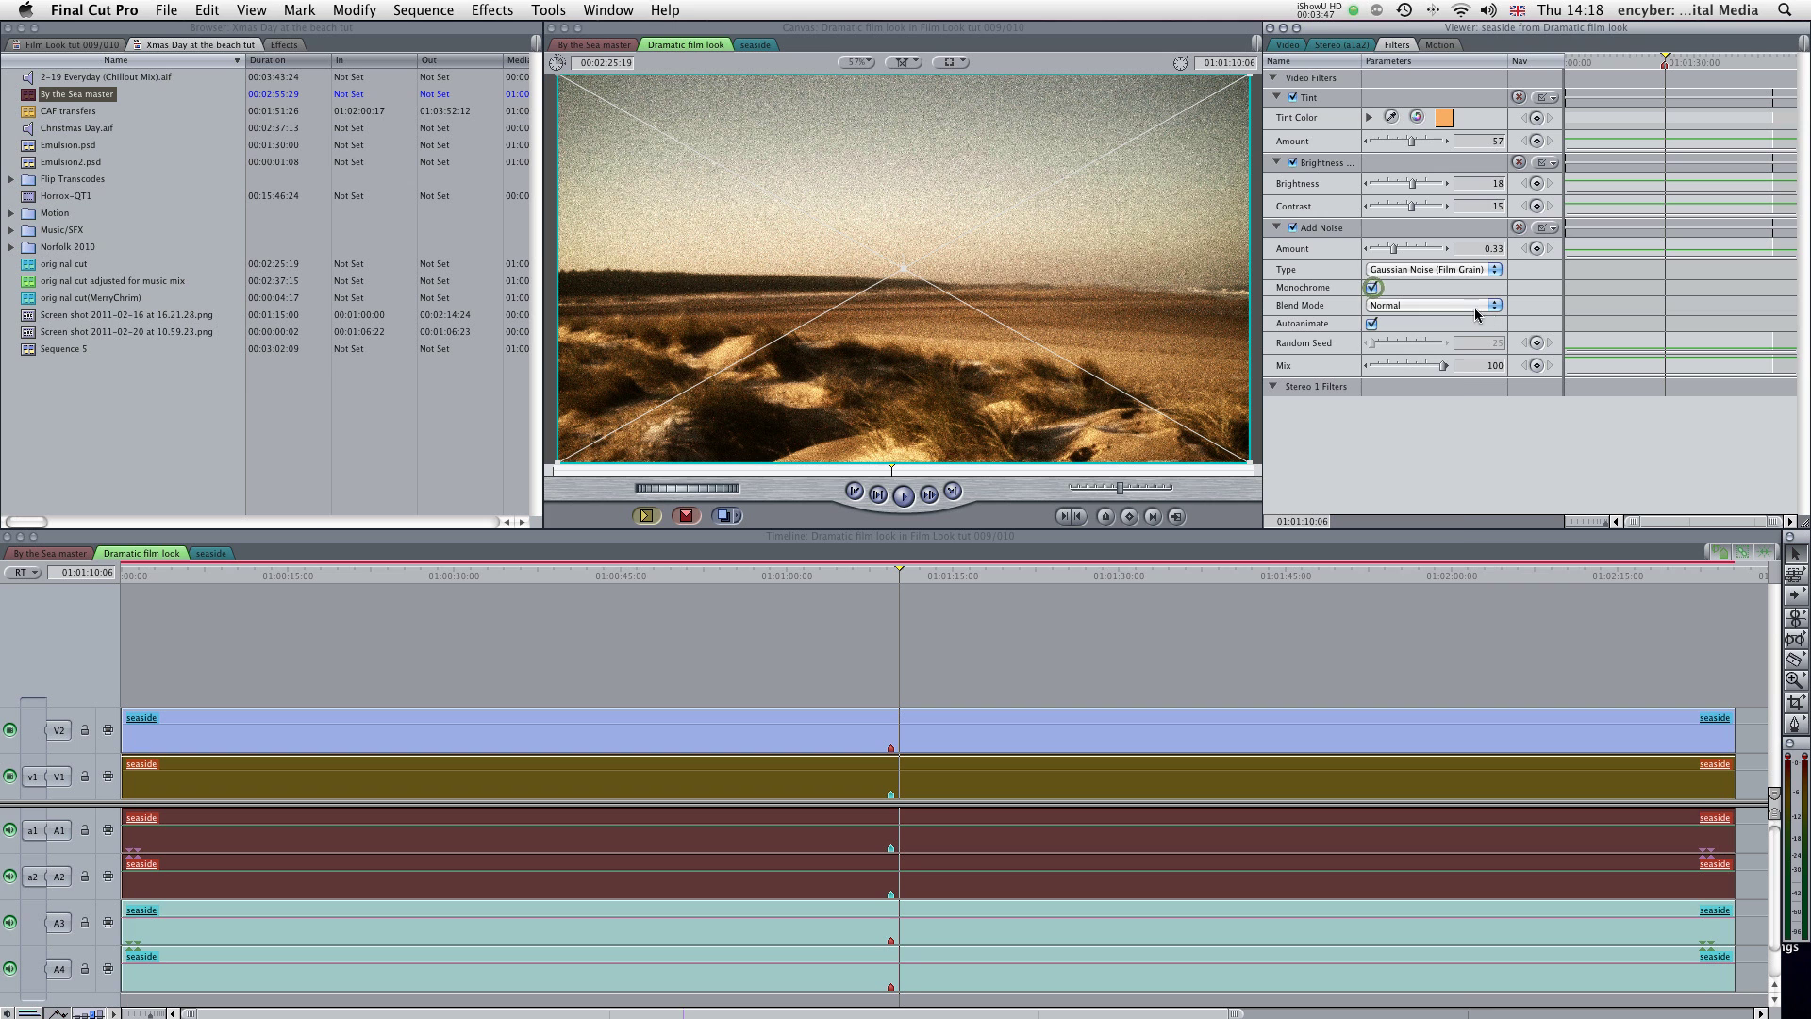
left_click(1458, 308)
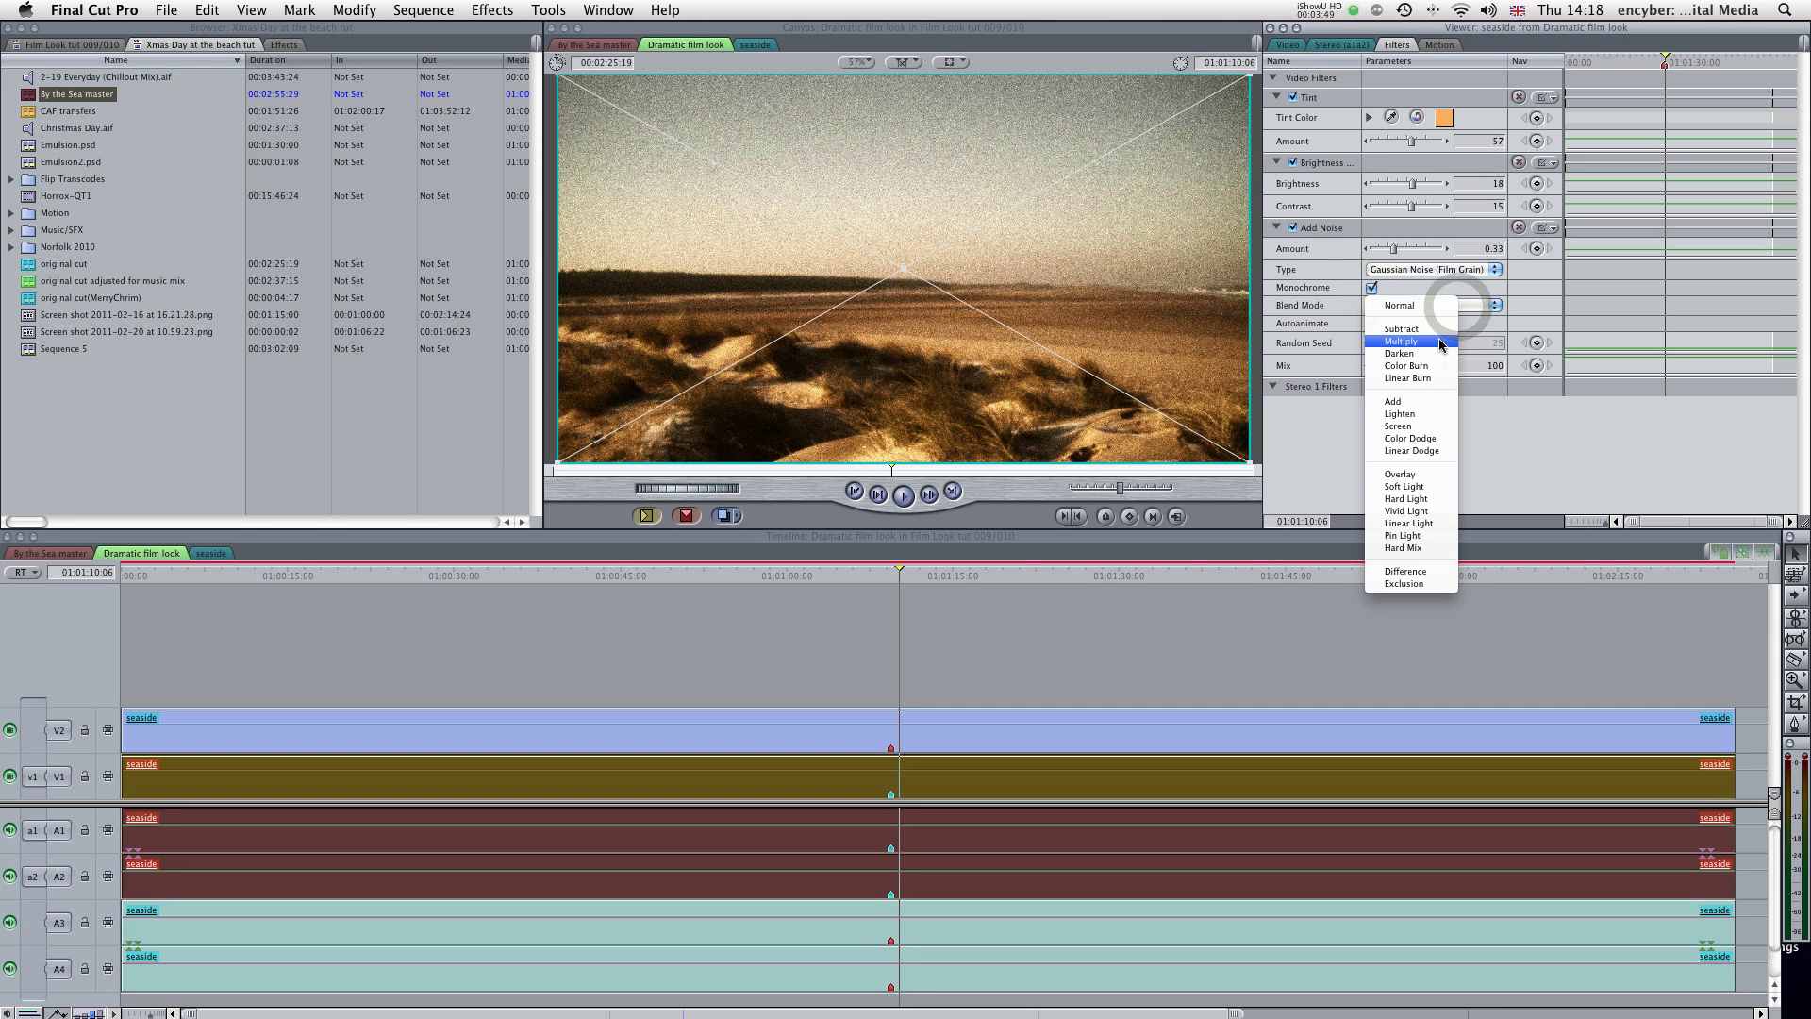
left_click(1440, 342)
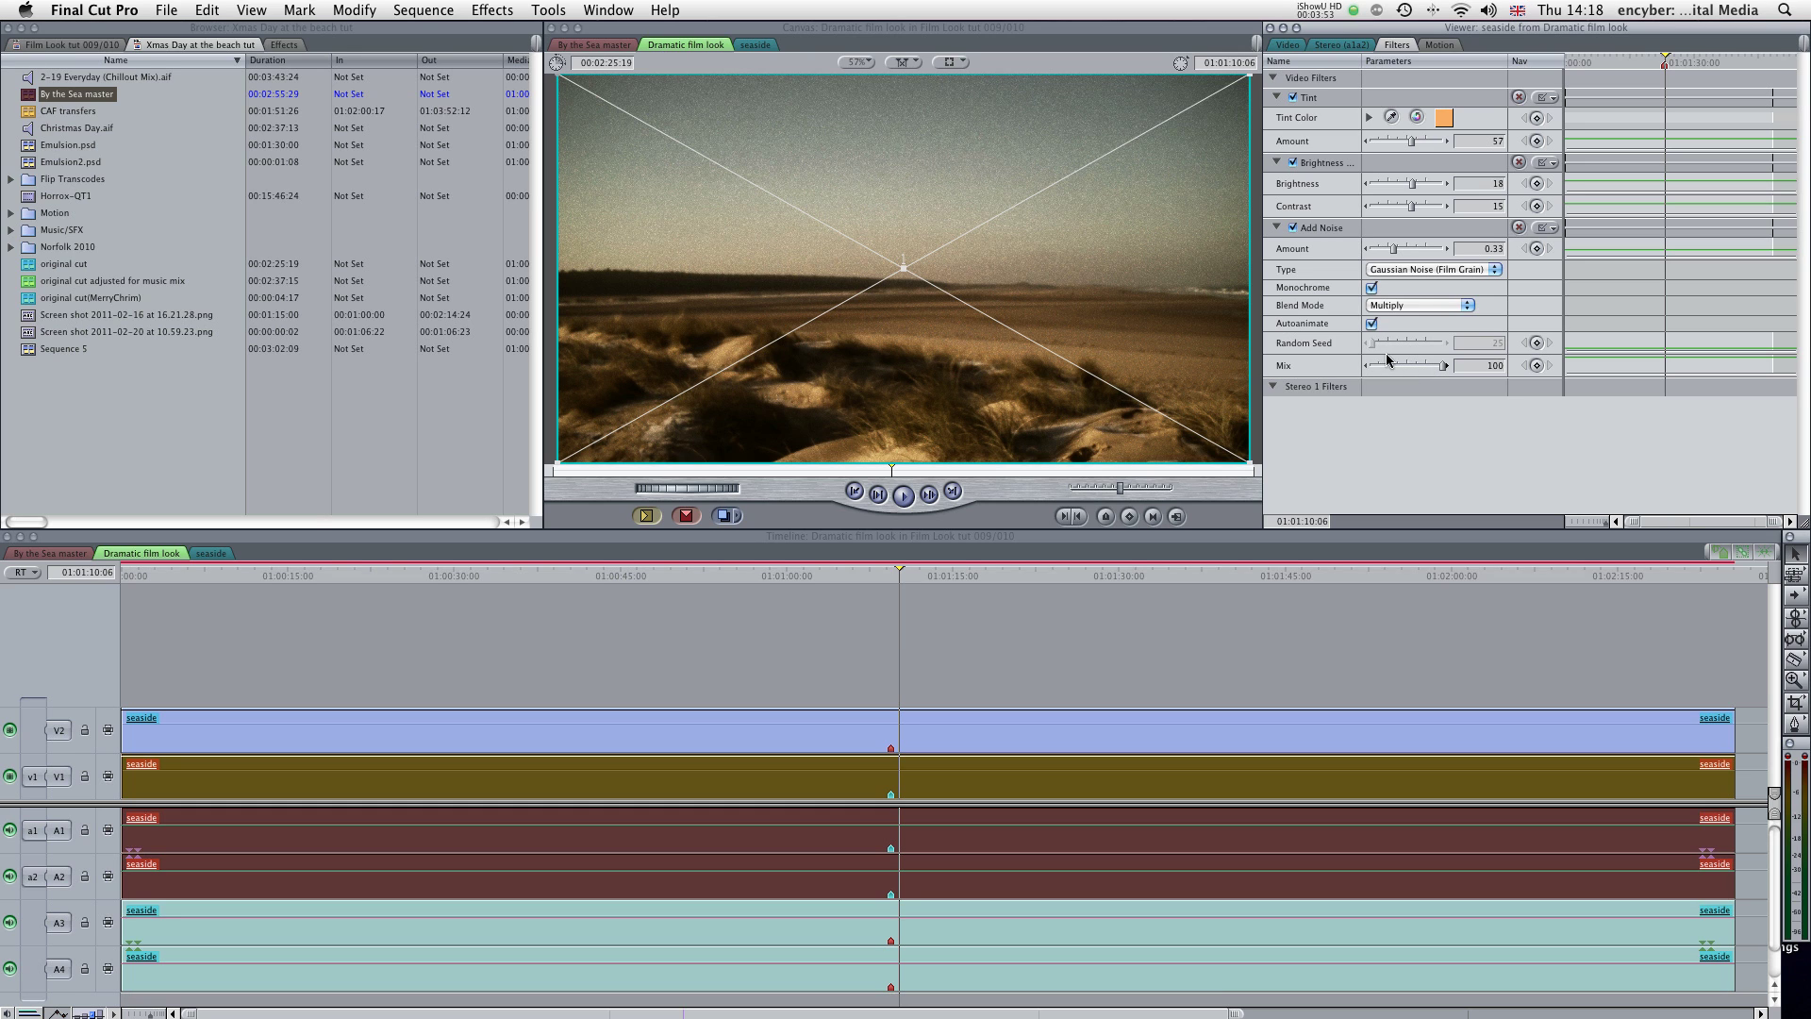
left_click_drag(1393, 251, 1388, 252)
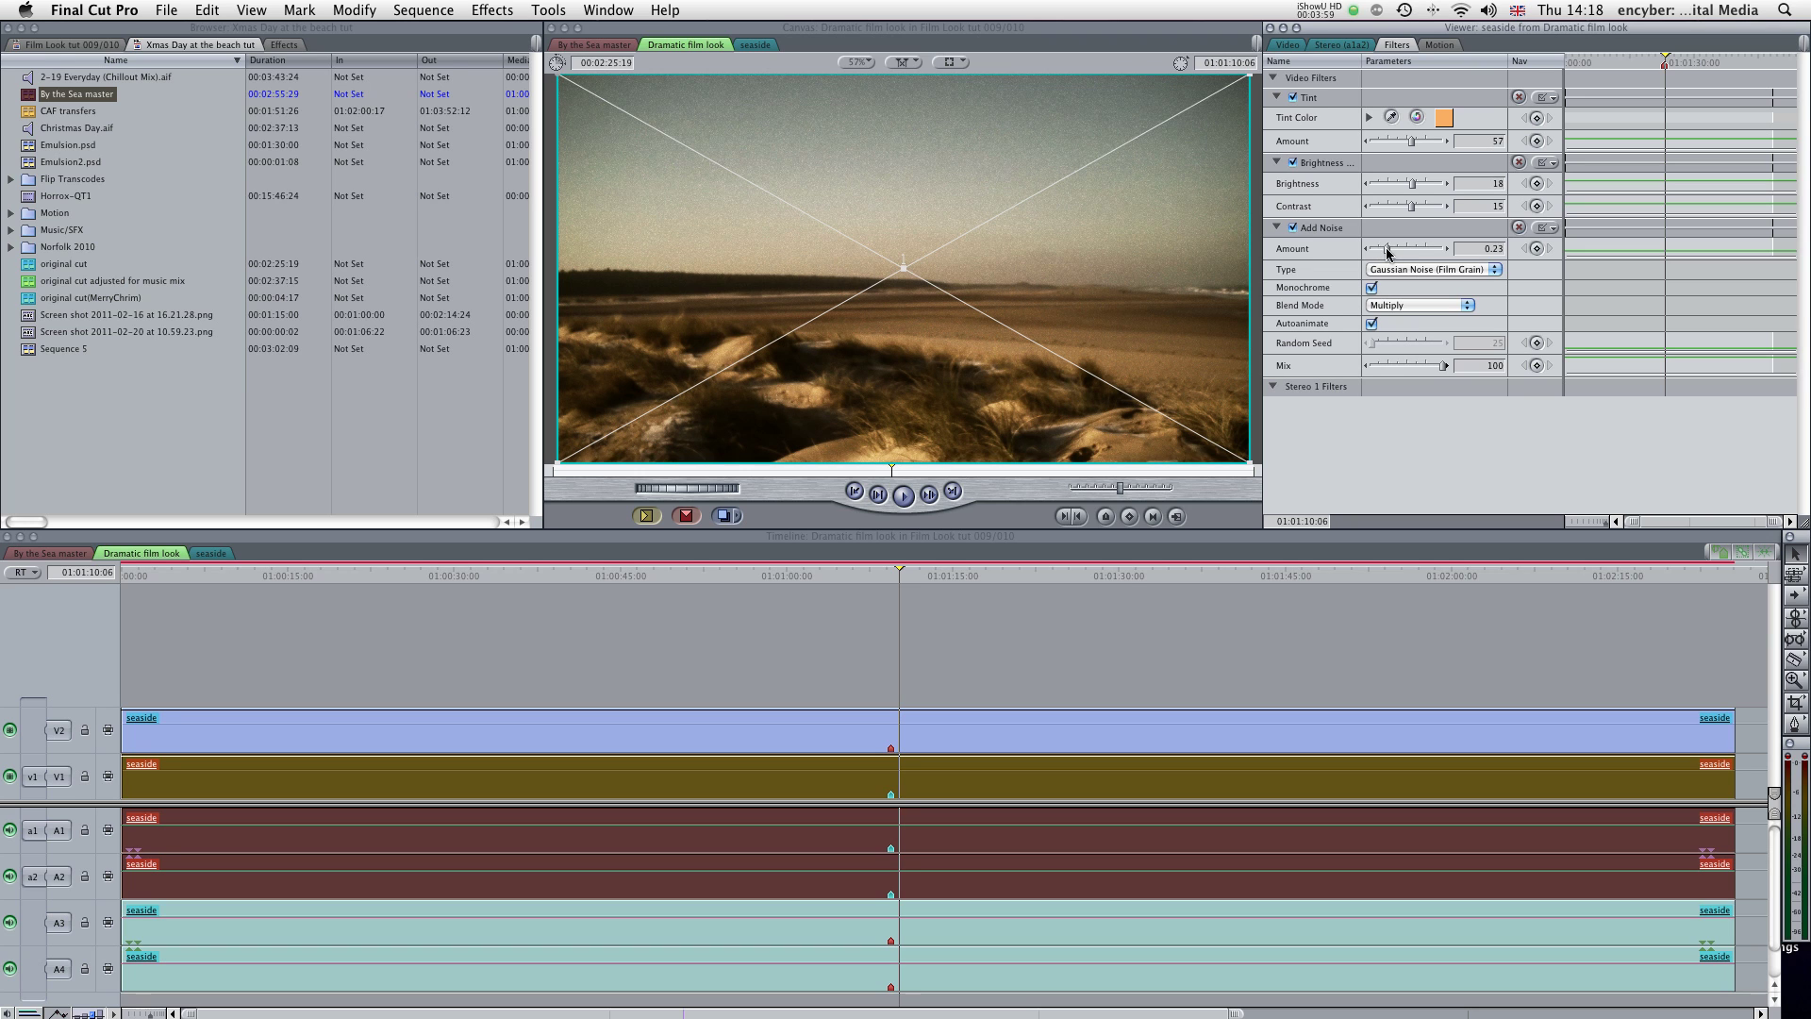
left_click_drag(1382, 248, 1380, 248)
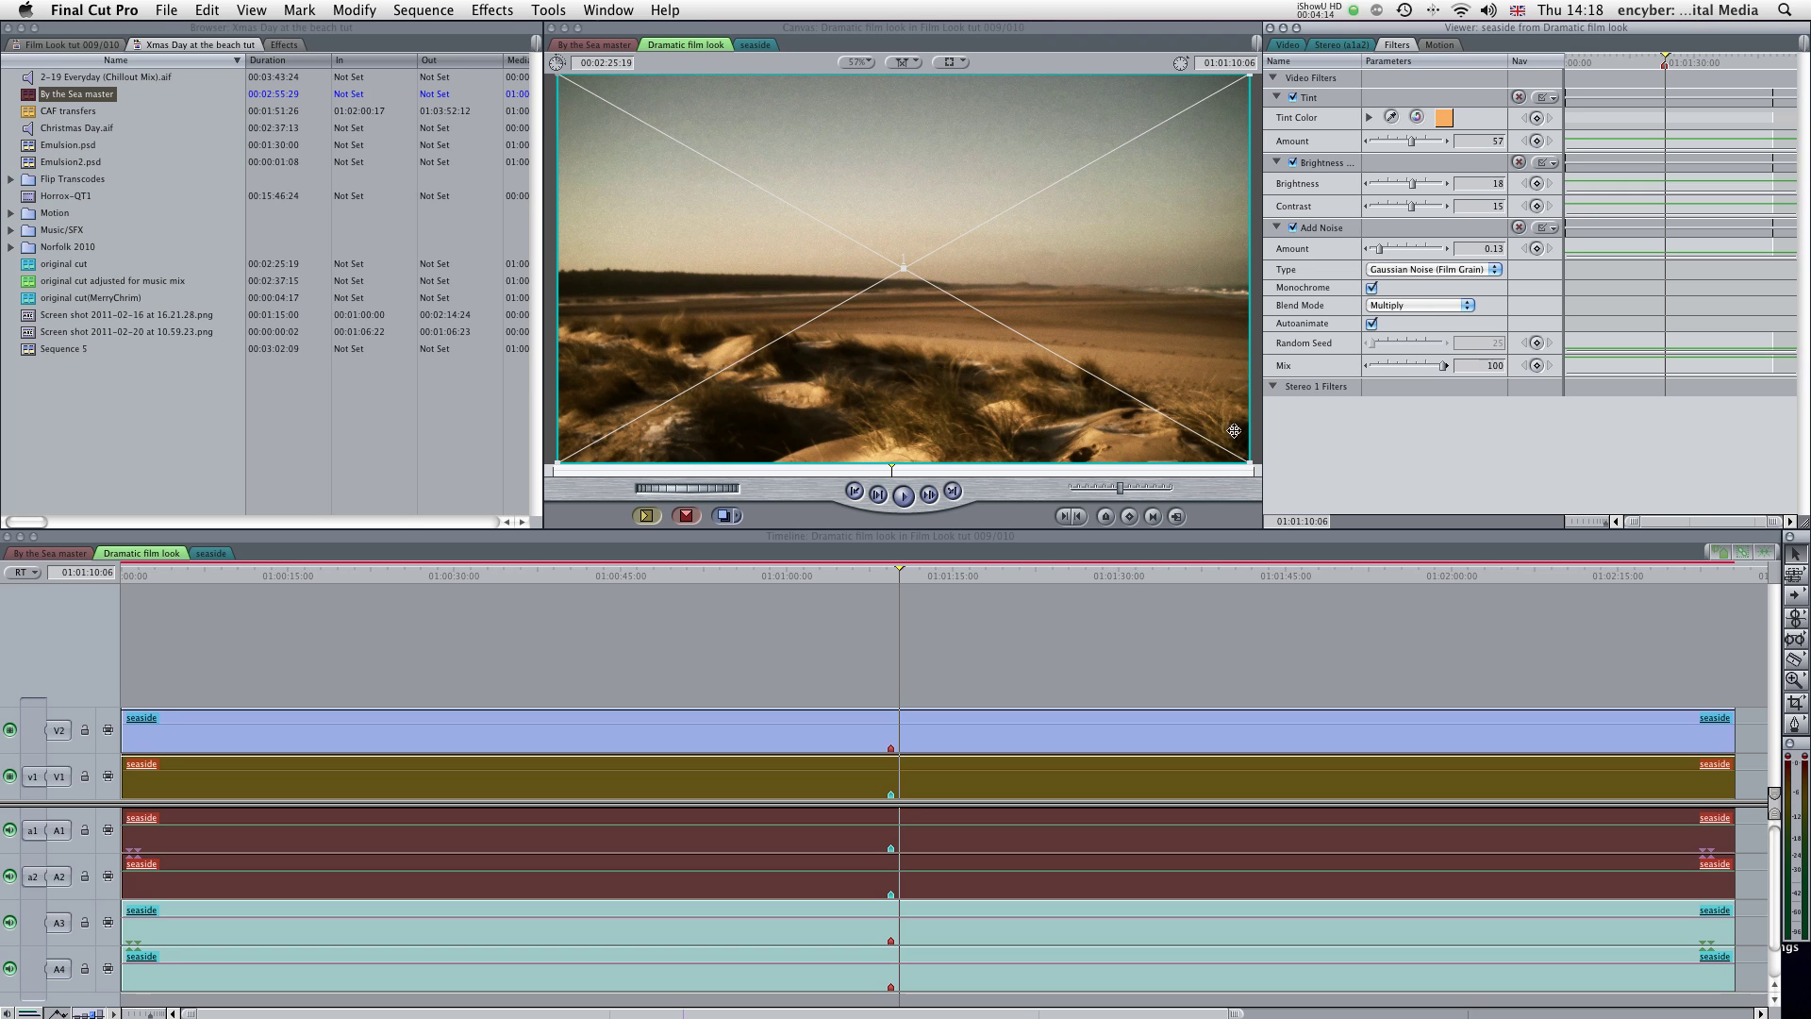
Apply the Stylize > Vignette video filter to the seaside clip.
left_click(483, 12)
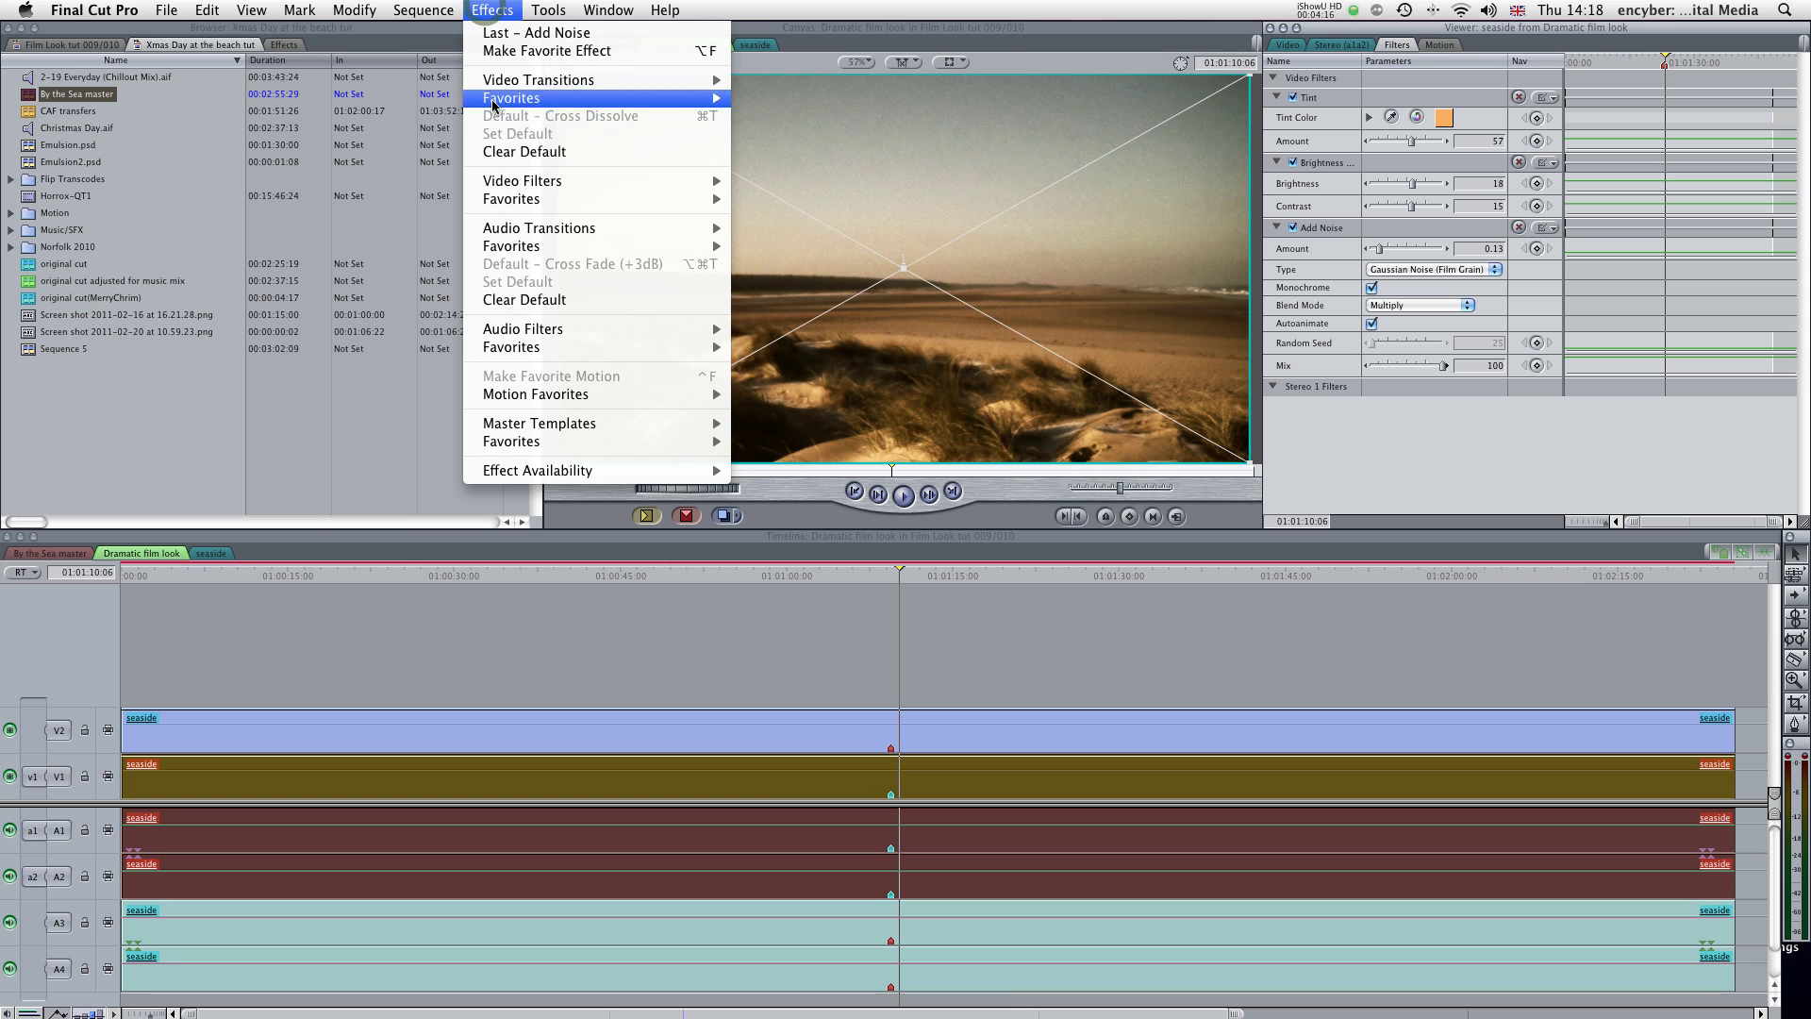
mouse_move(557, 184)
mouse_move(901, 1000)
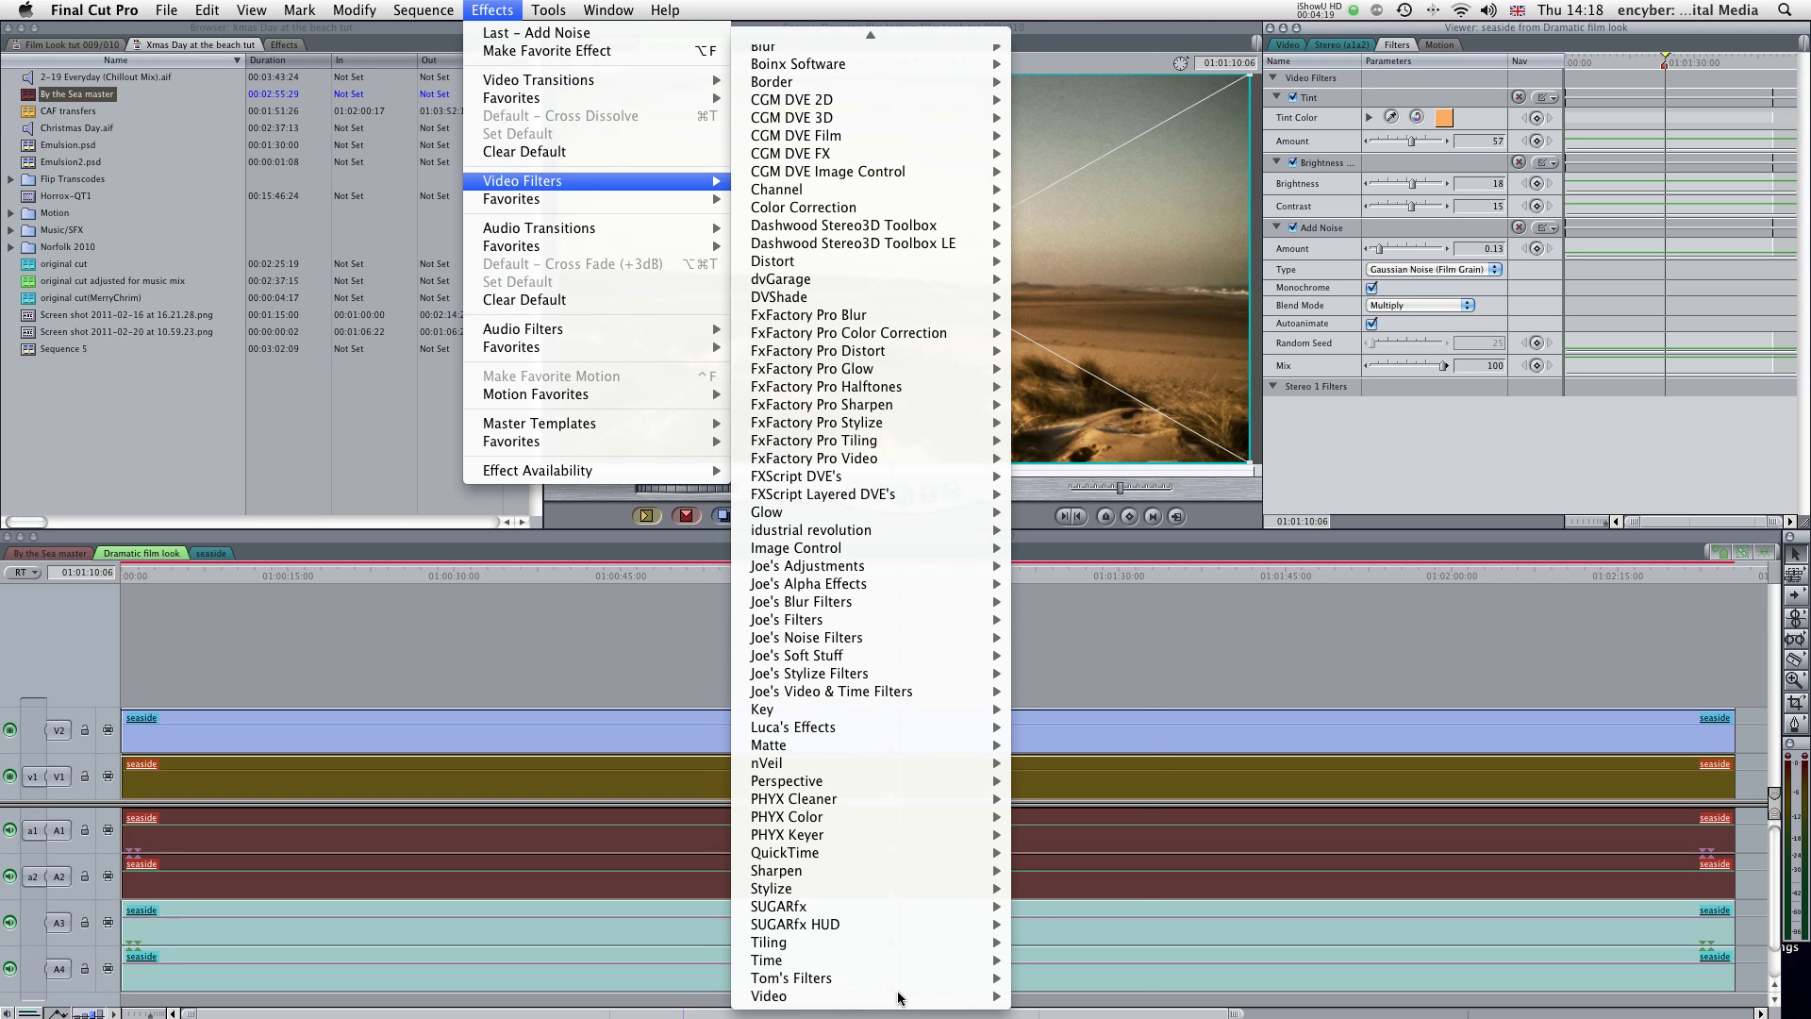
mouse_move(932, 891)
left_click(1056, 996)
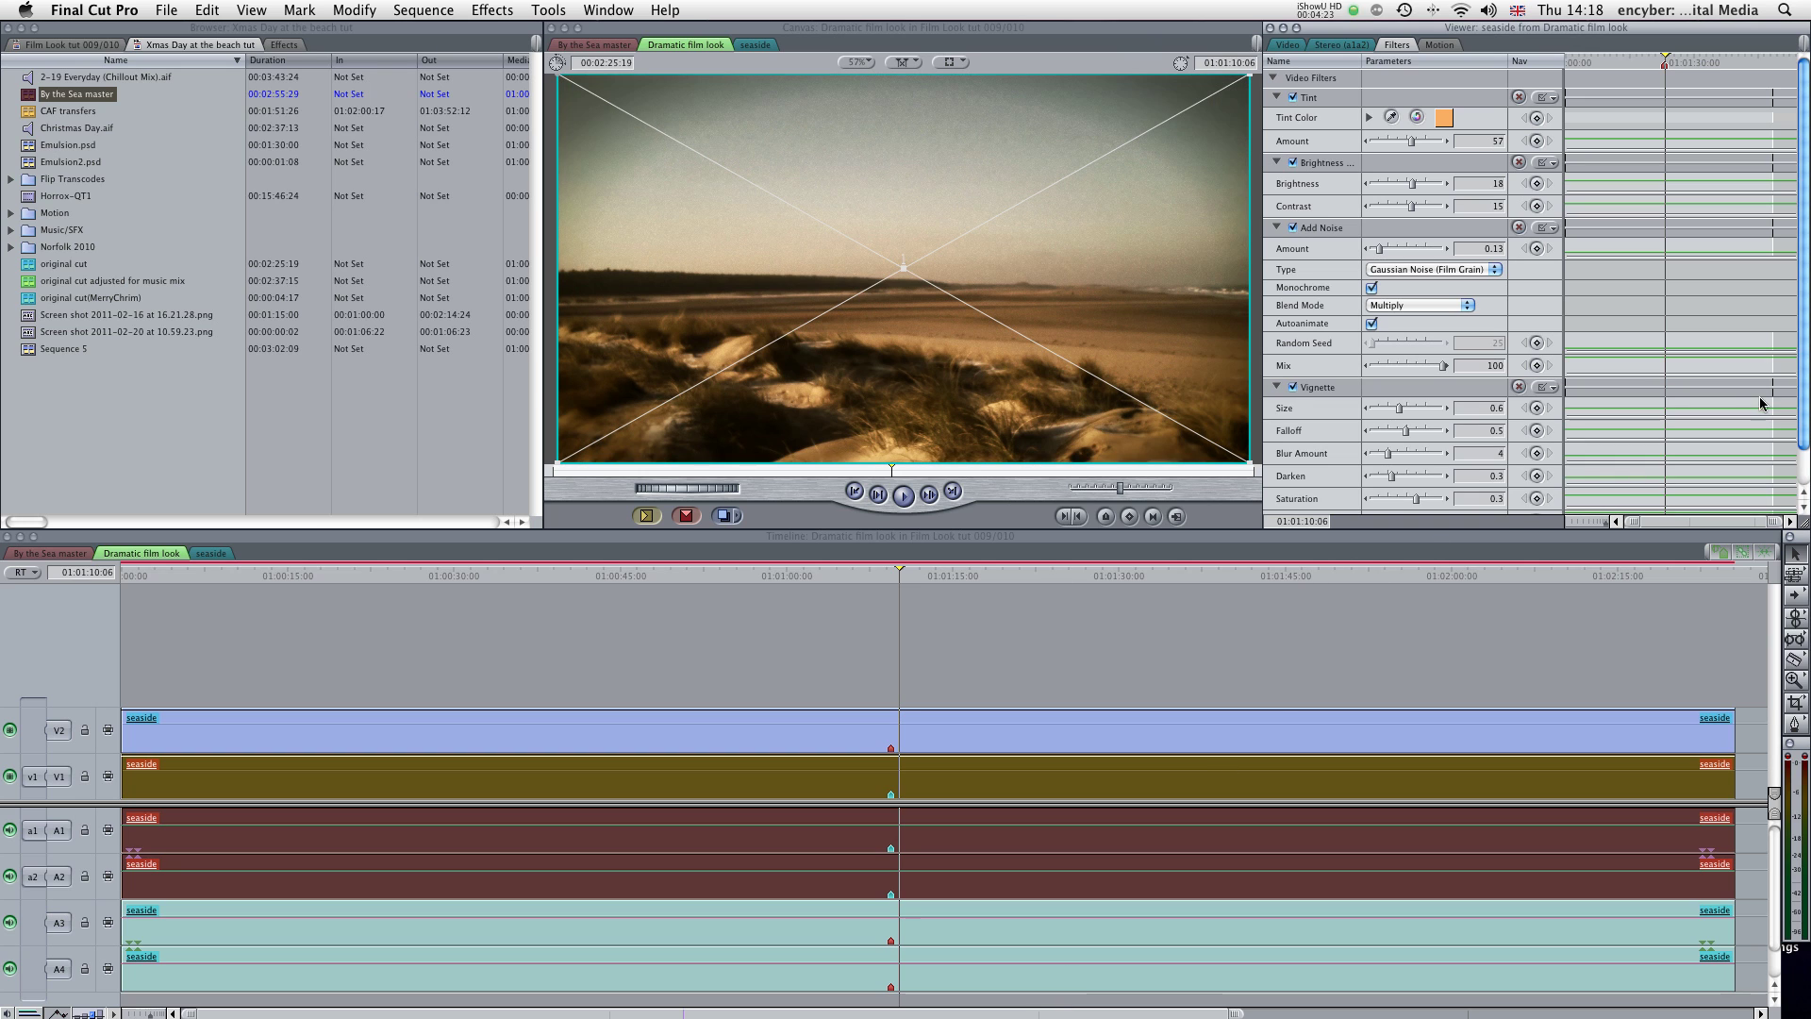
Set the vignette to falloff 0.82, darken 0.19 and blur amount 12.
left_click(1796, 400)
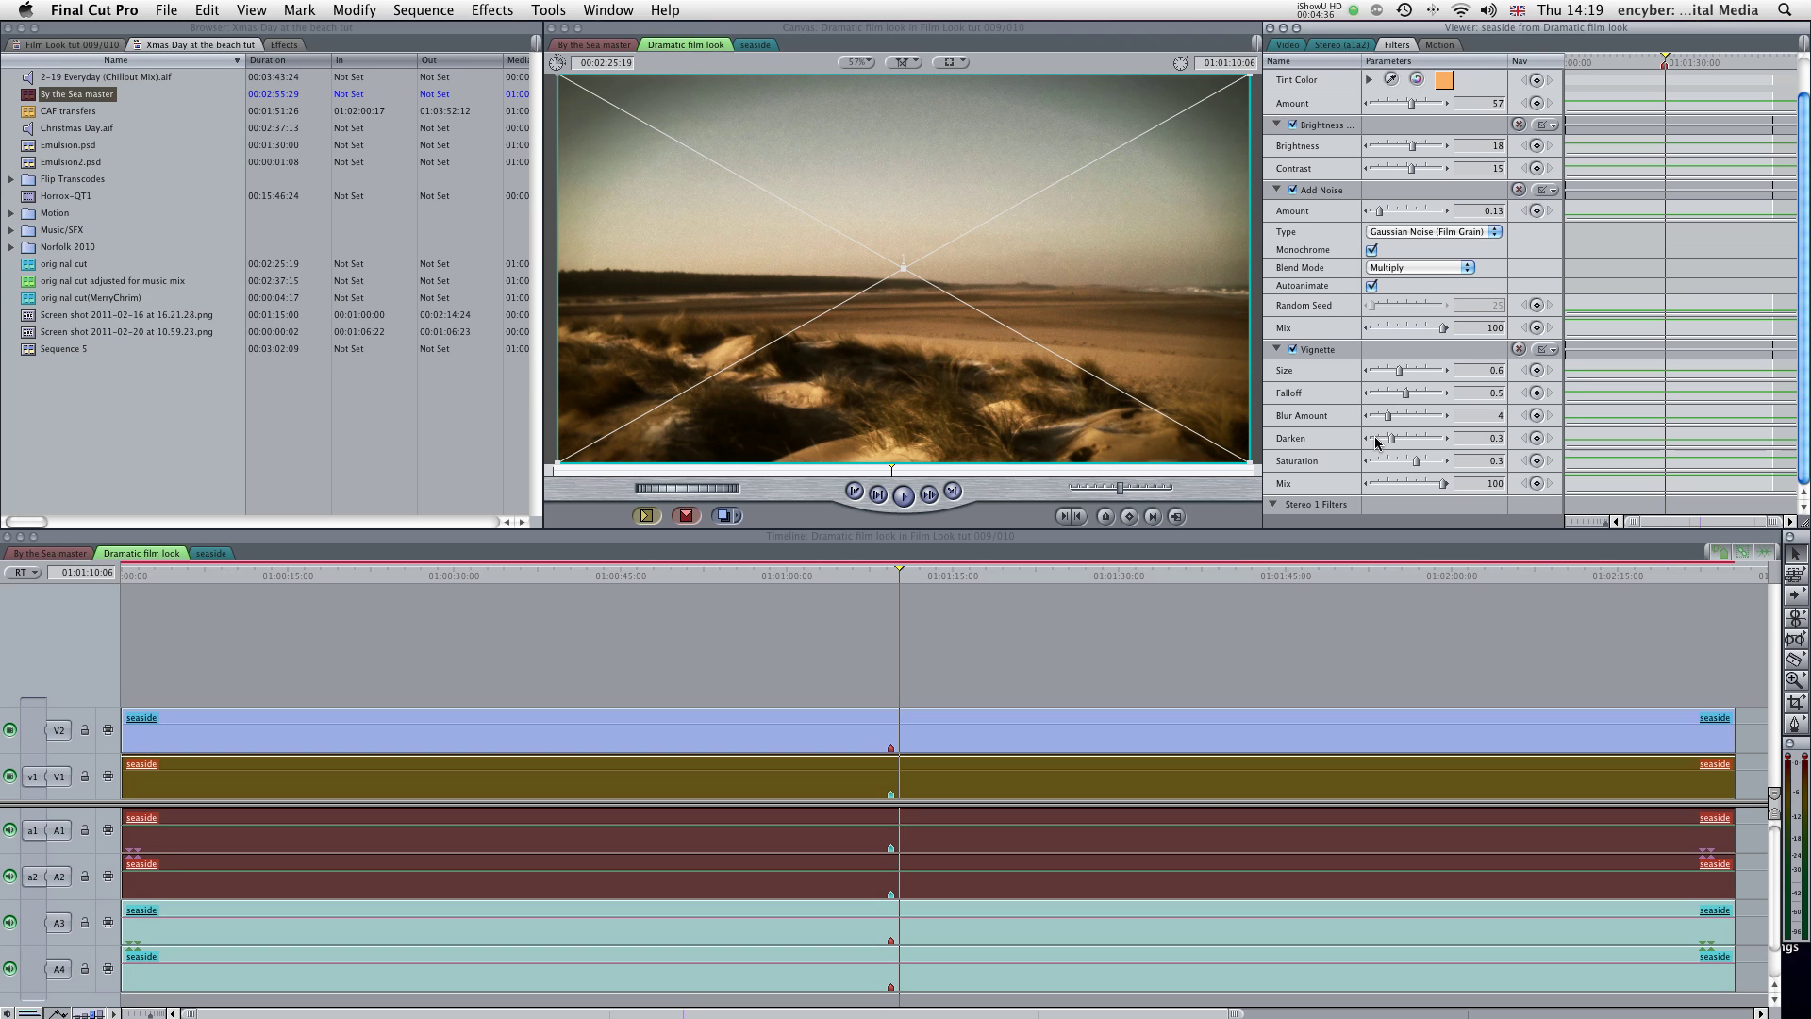
left_click_drag(1376, 440, 1431, 400)
left_click(1444, 440)
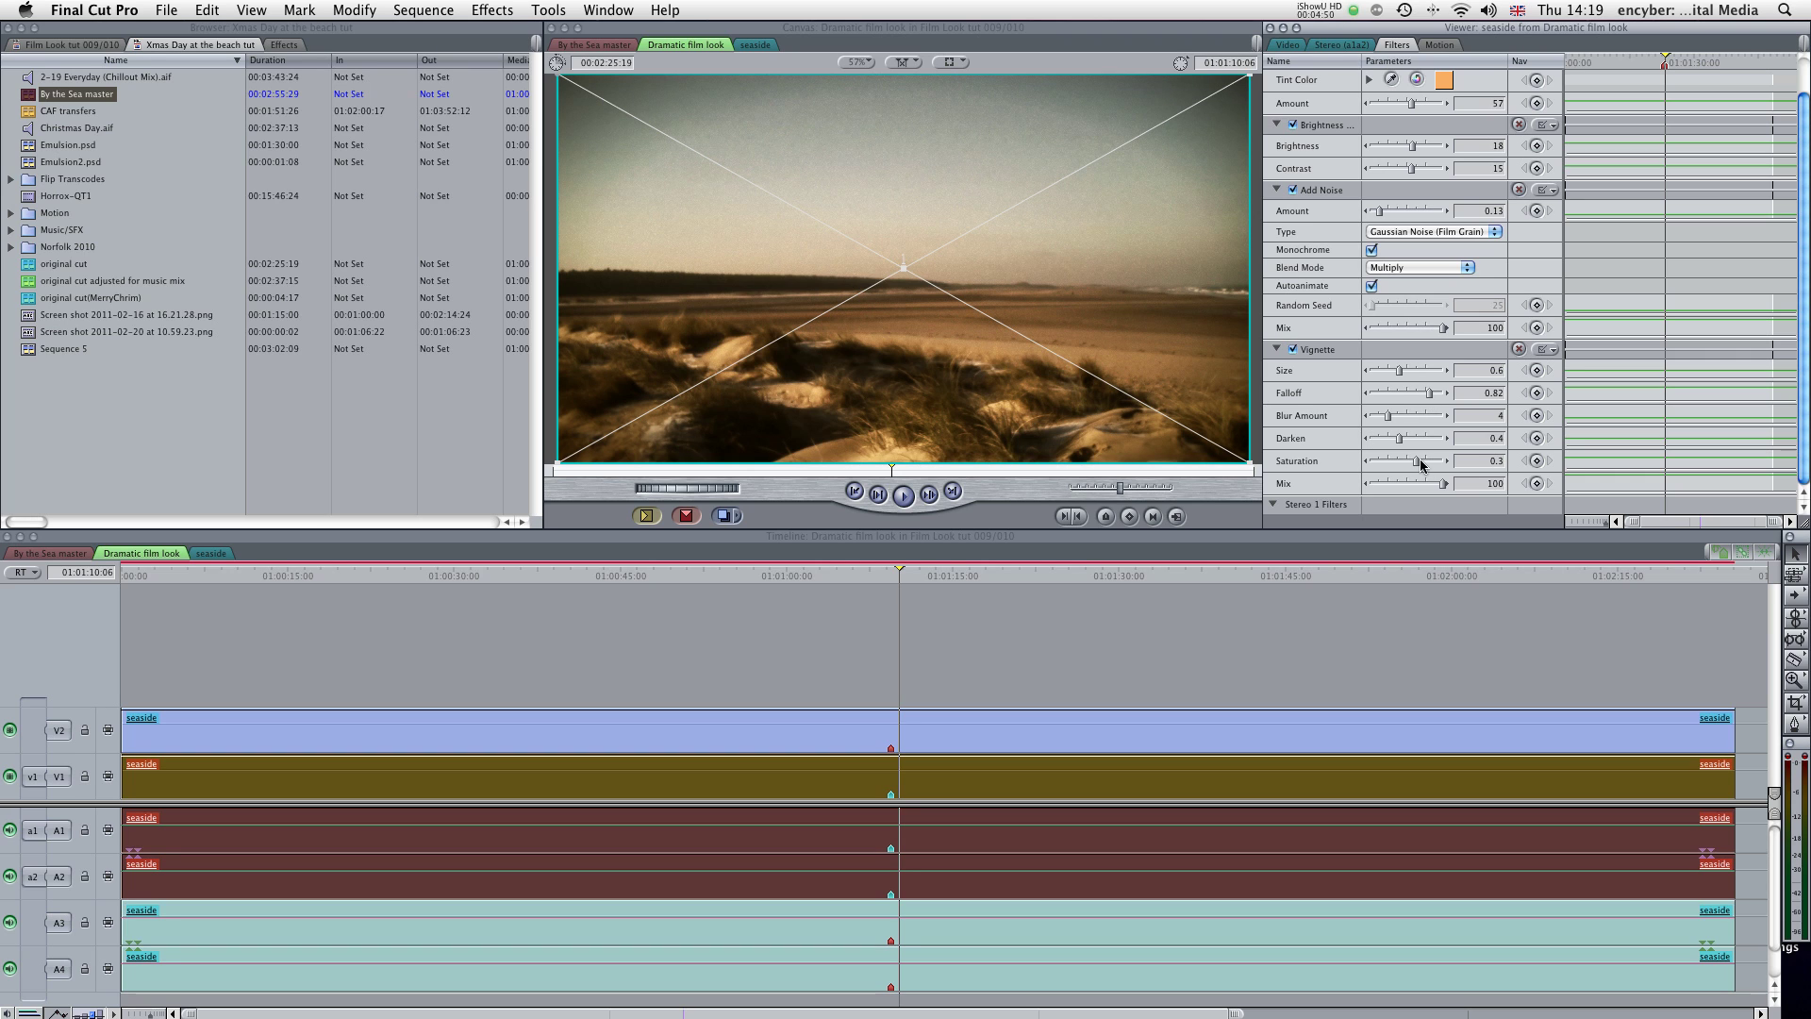
left_click_drag(1400, 441, 1387, 442)
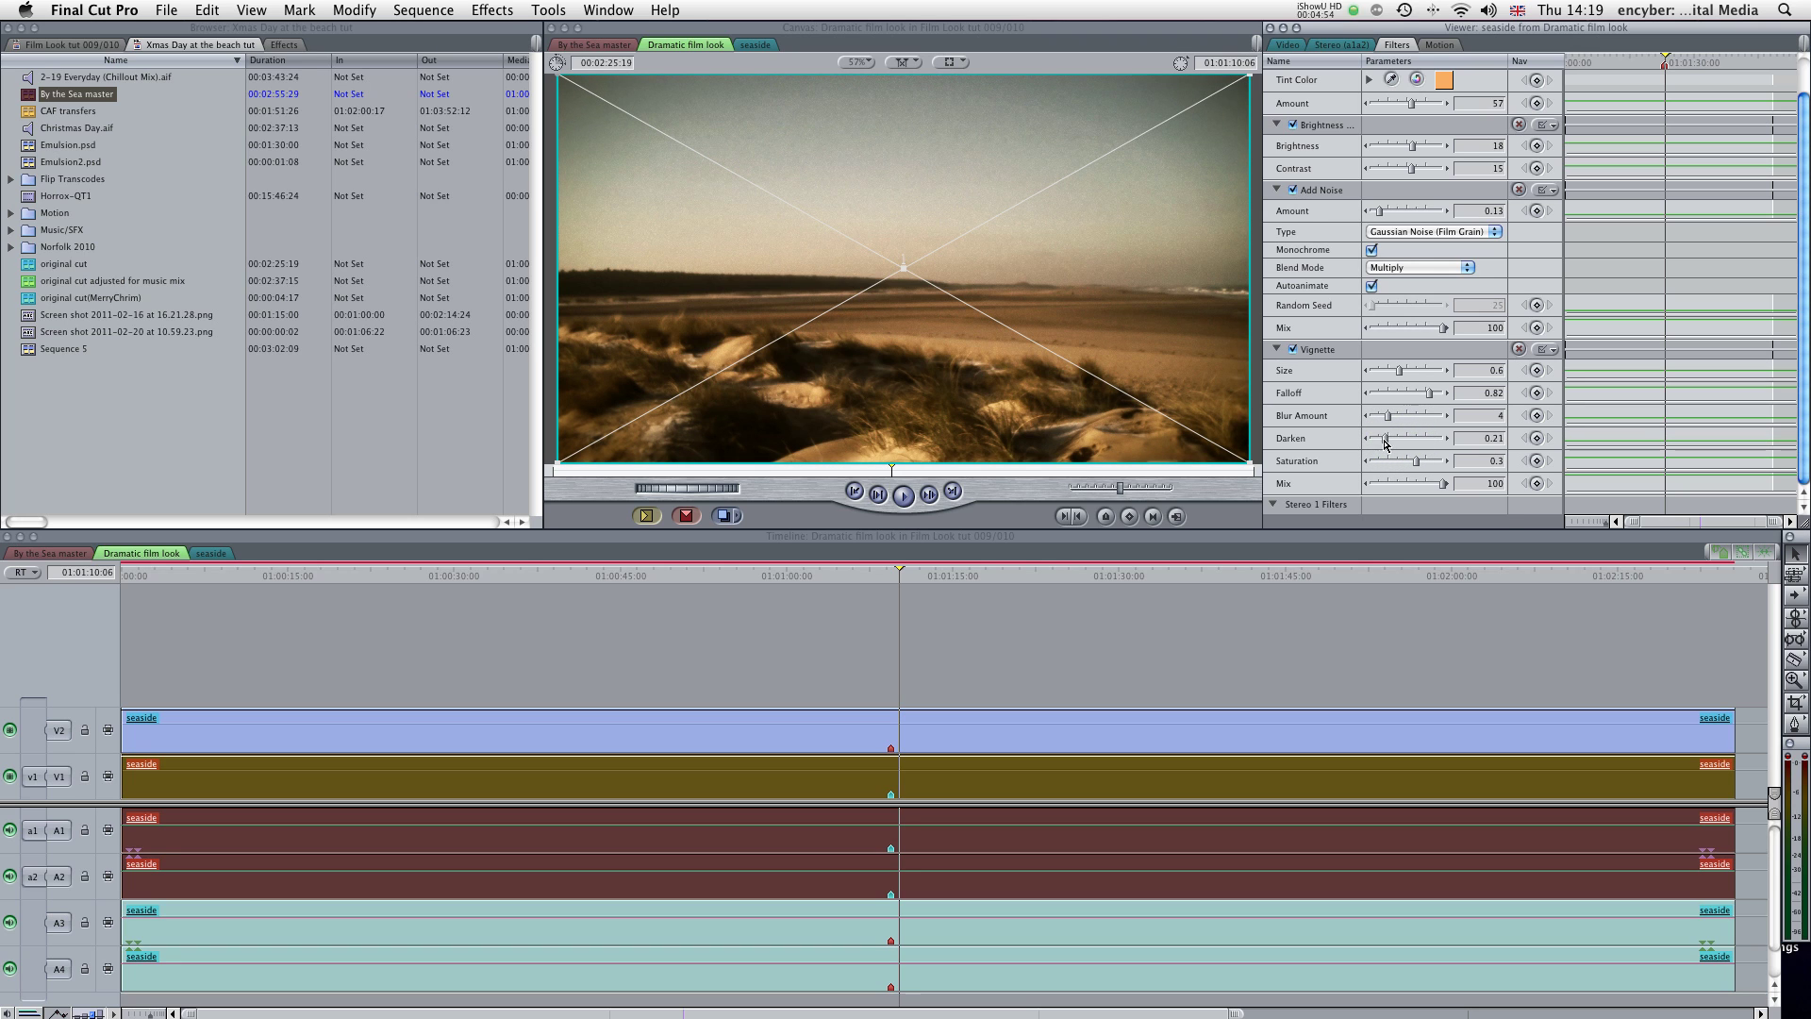
left_click_drag(1400, 416, 1423, 416)
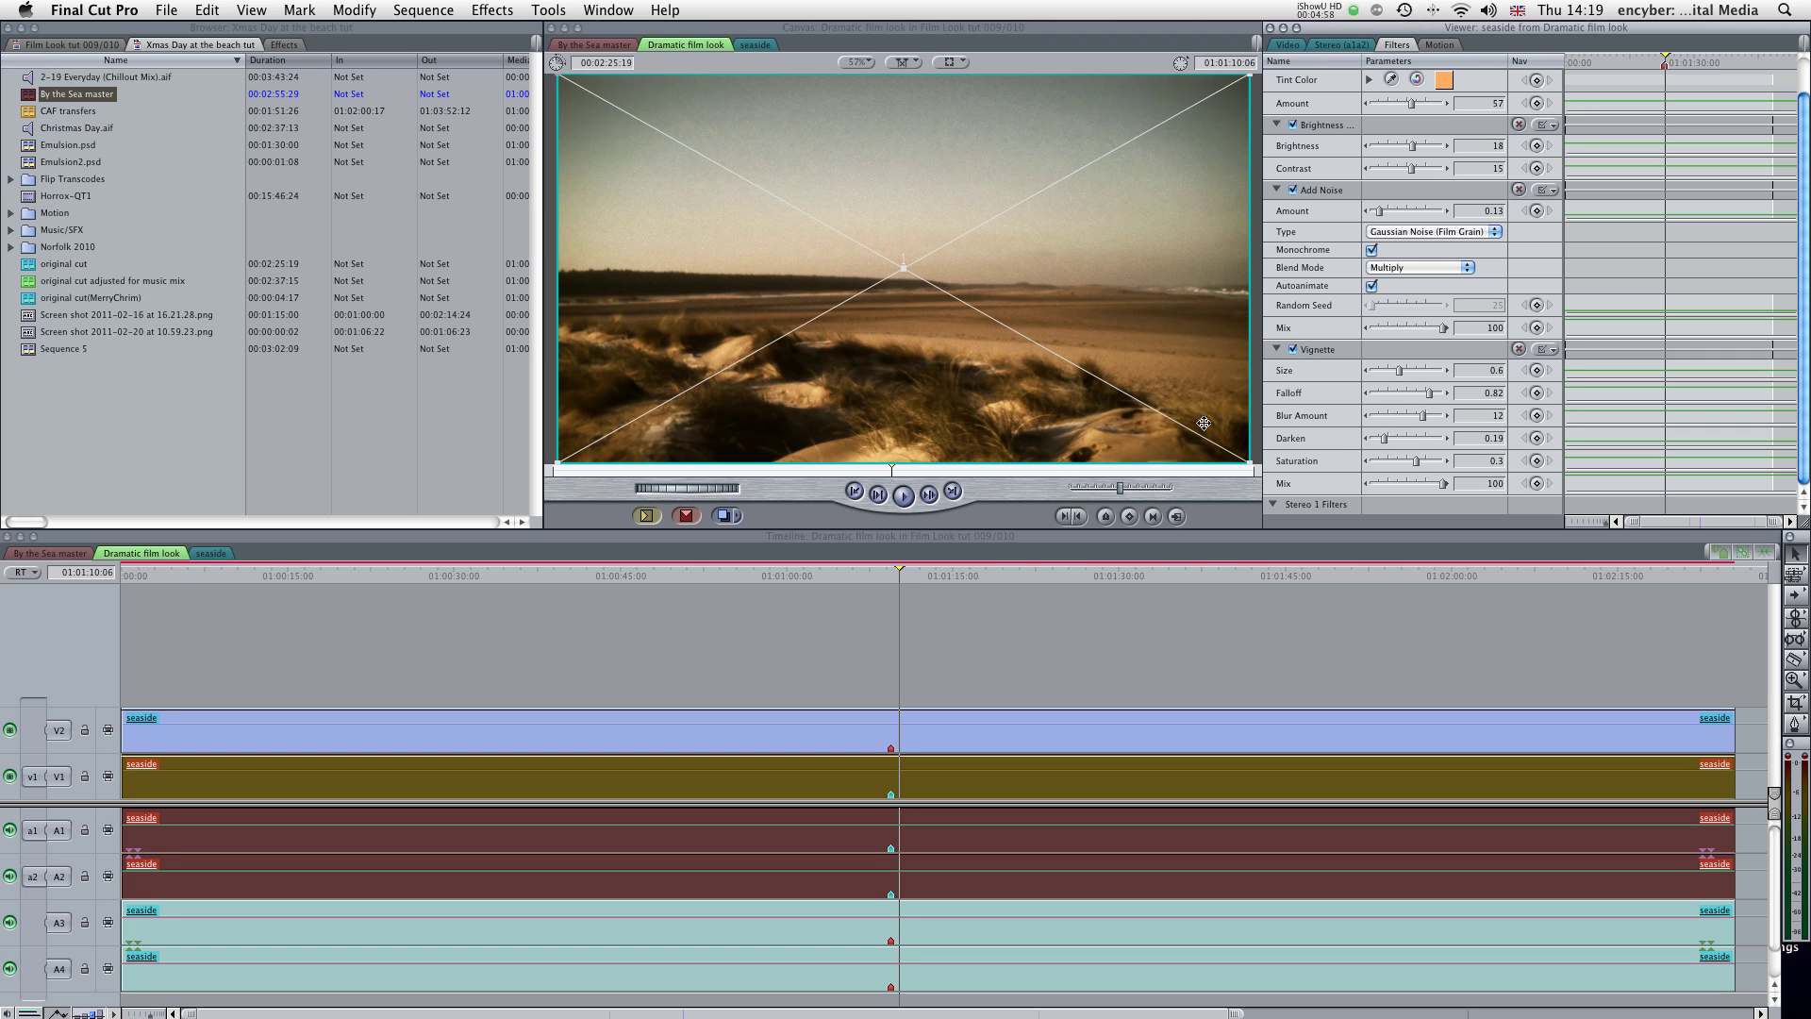